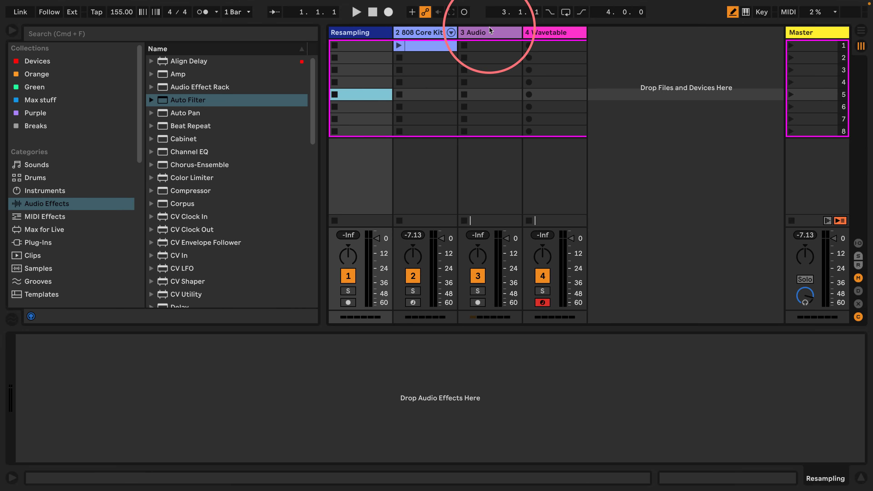
- Delete the third track, 3 Audio, and remove the Wavetable instrument from the remaining MIDI track
left_click(495, 32)
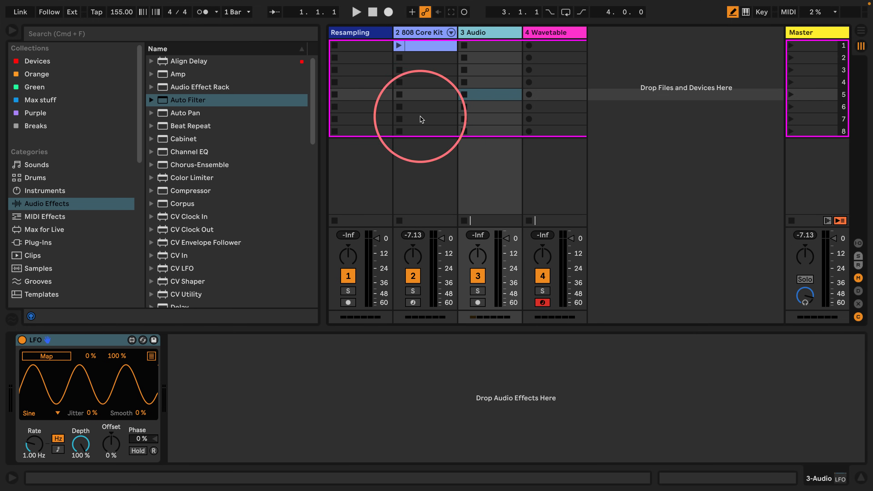
mouse_move(474, 7)
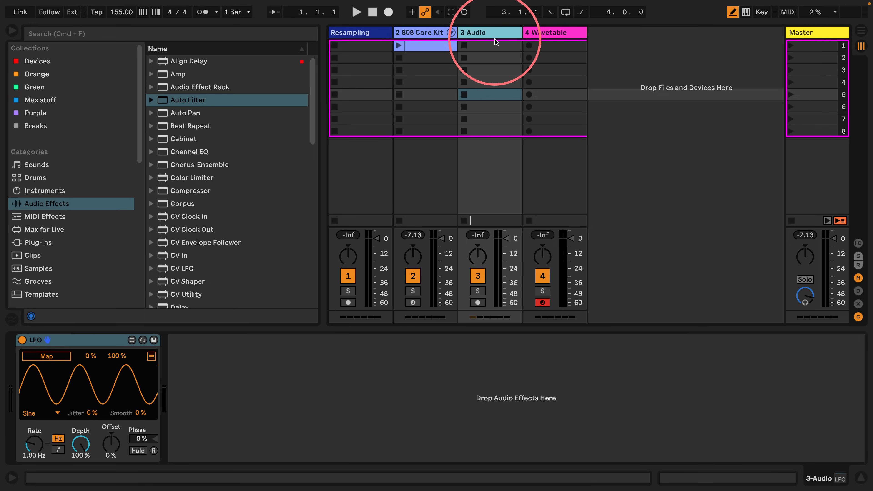
key("Delete")
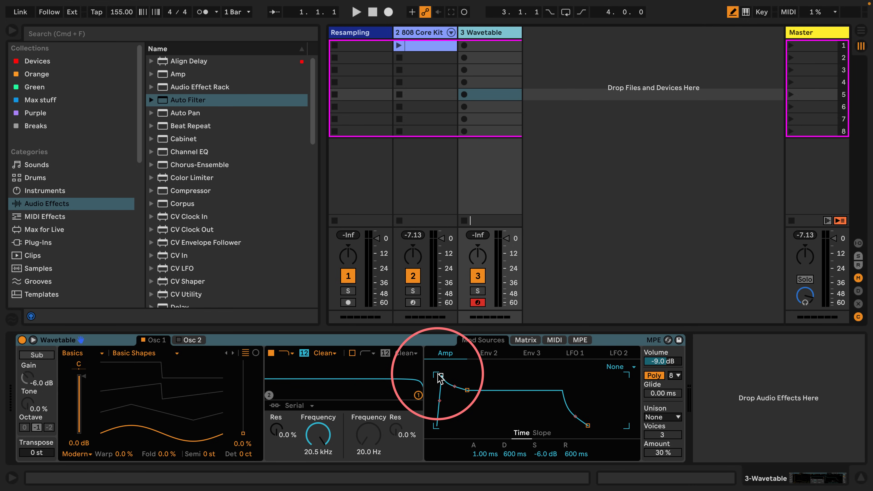
left_click(360, 340)
key("Delete")
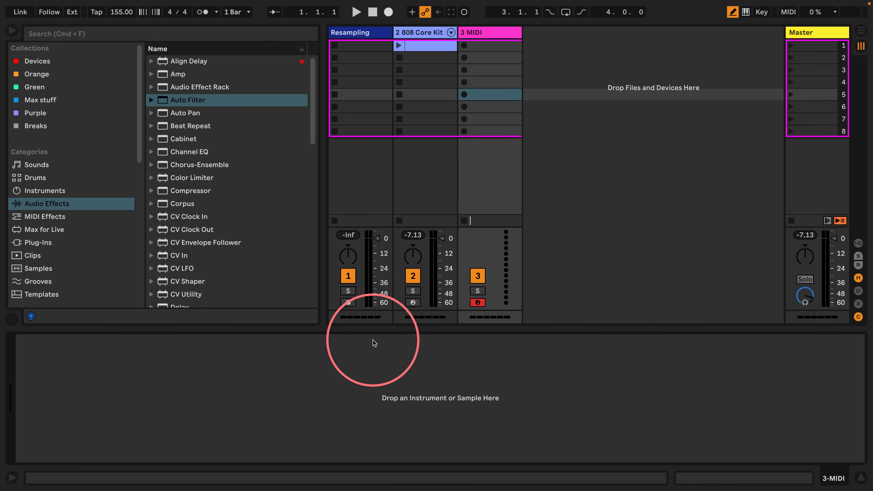
- Play the 808 Core Kit clip and add an Auto Filter after the drum kit, stopping playback once it is loaded
left_click(419, 30)
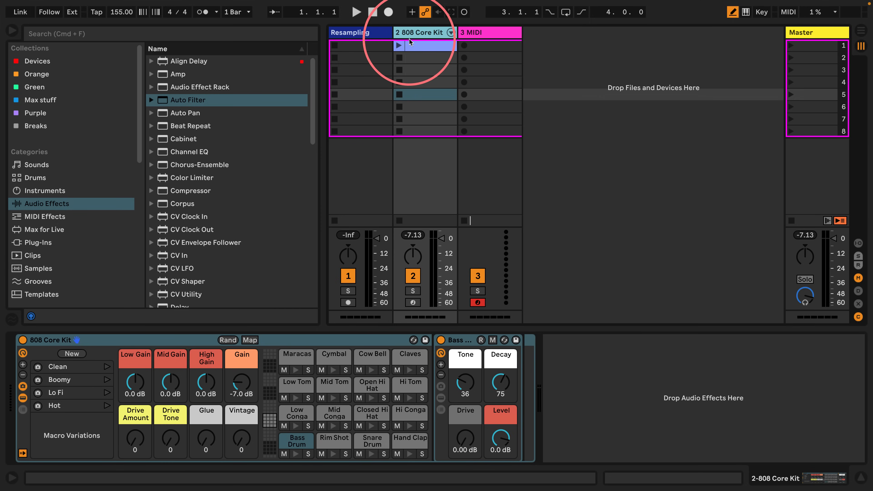
left_click(399, 46)
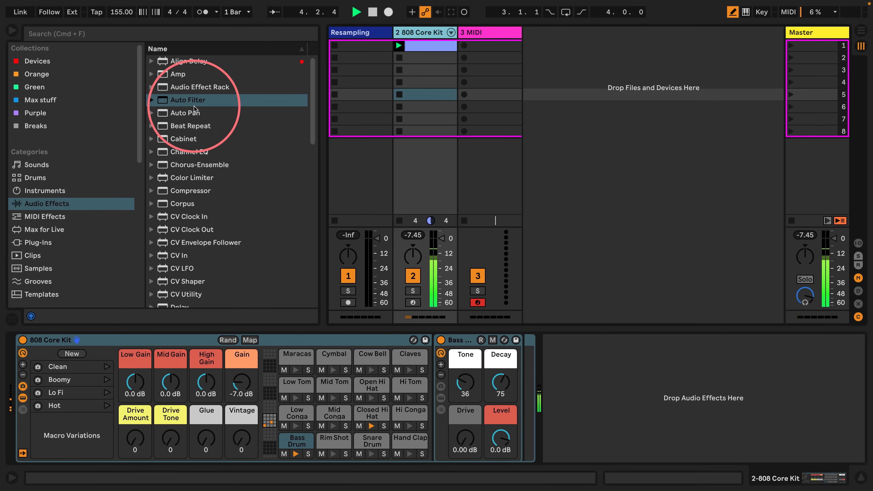
left_click_drag(165, 102, 607, 371)
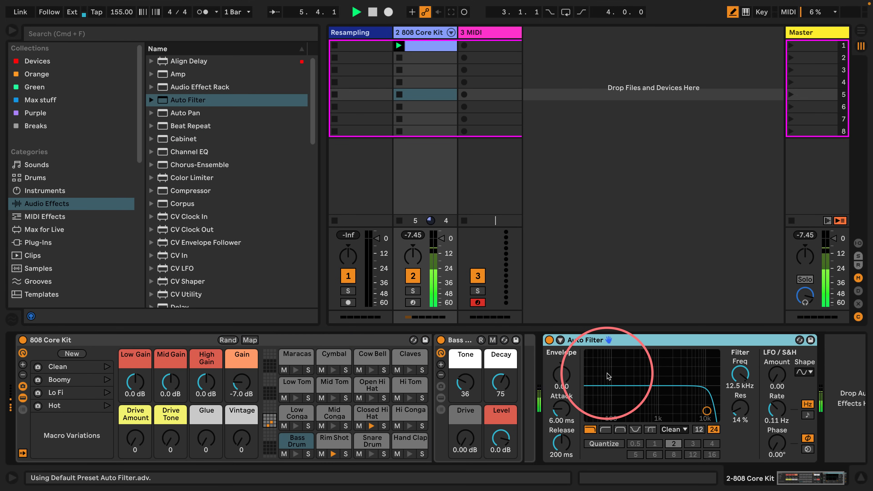
key("space")
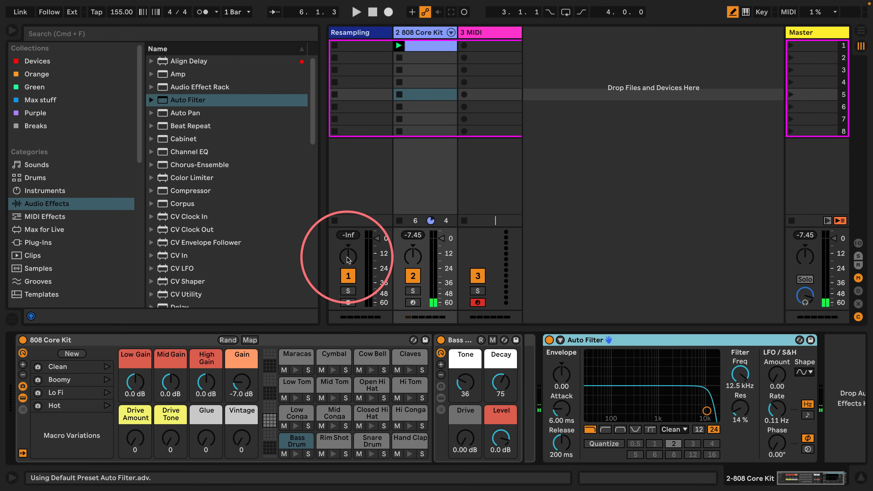
- Play the clip while sweeping the Auto Filter, leaving the cutoff at 19.9 kHz and the resonance at 0%
scroll(202, 139, "down", 15)
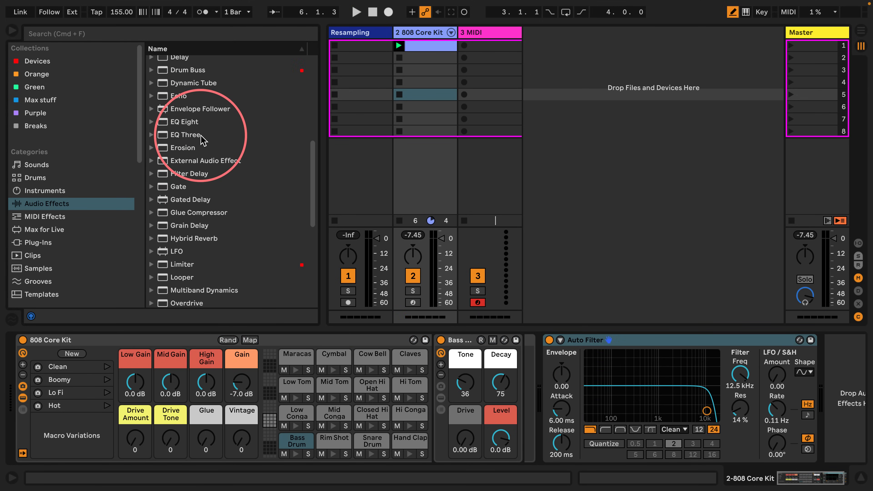
scroll(185, 150, "up", 10)
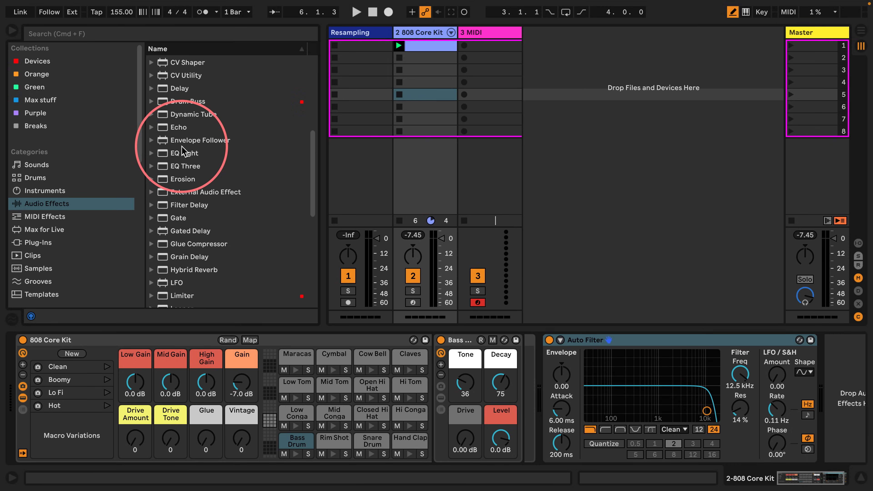
left_click(622, 340)
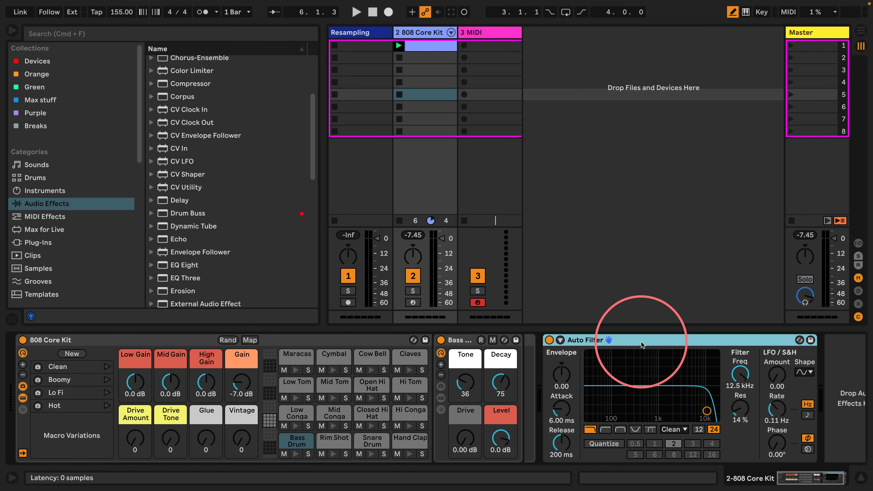
key("space")
left_click_drag(706, 410, 740, 347)
key("space")
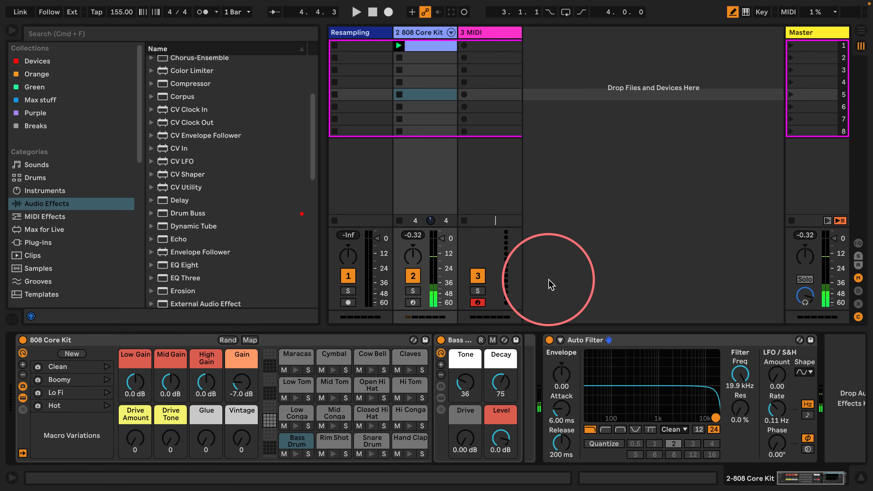
- Audition Auto Filter's LFO modulation with amount 30 and rate 1.39 Hz, lowering the cutoff to 326 Hz with 86% resonance
key("space")
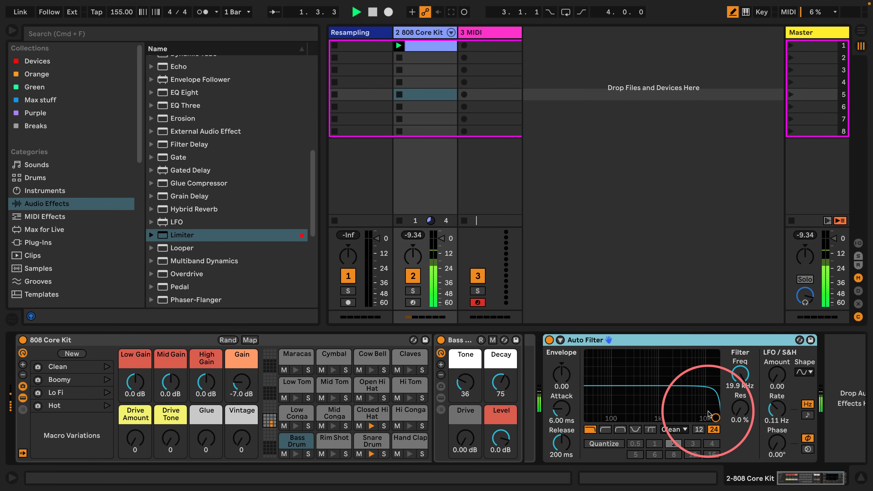
left_click_drag(714, 417, 672, 417)
left_click_drag(778, 382, 777, 380)
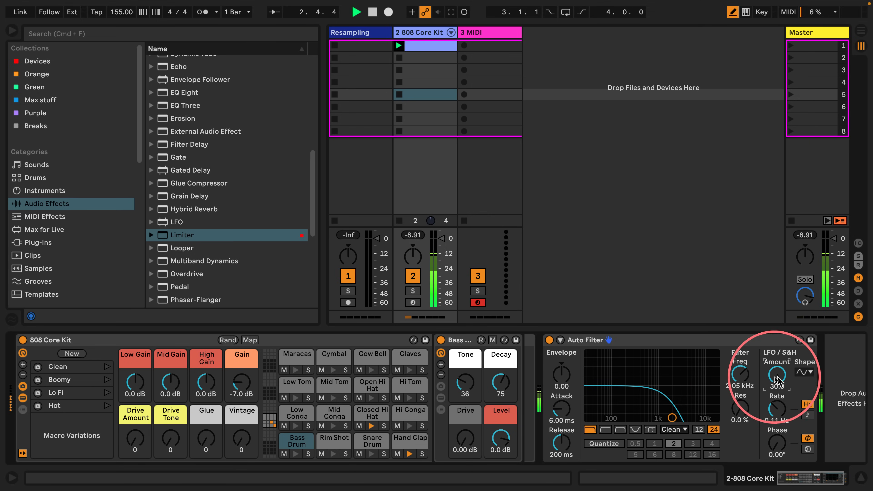
left_click_drag(739, 409, 776, 392)
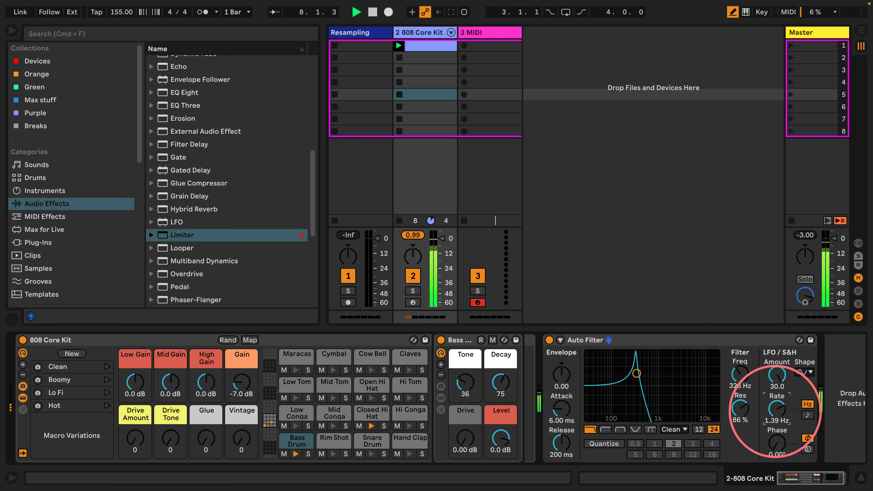
- Stop playback and reset the Auto Filter's LFO amount to 0 and its rate to 0.01 Hz
key("space")
double_click(775, 374)
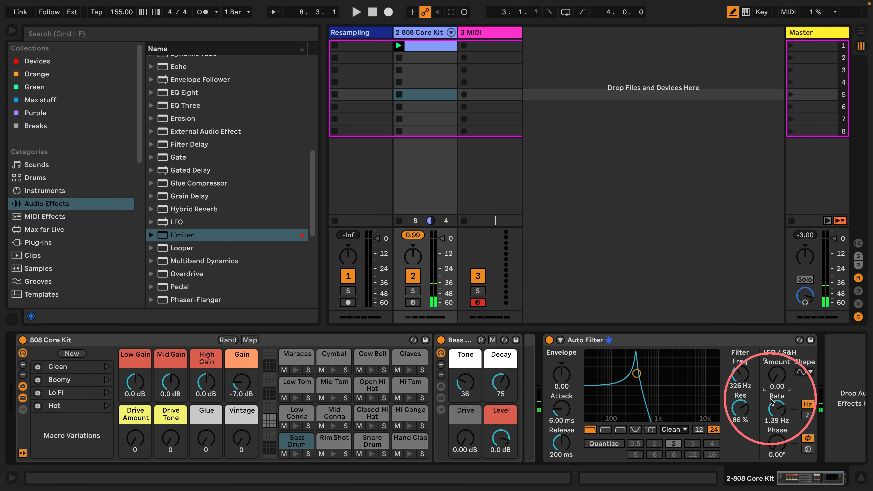
double_click(771, 399)
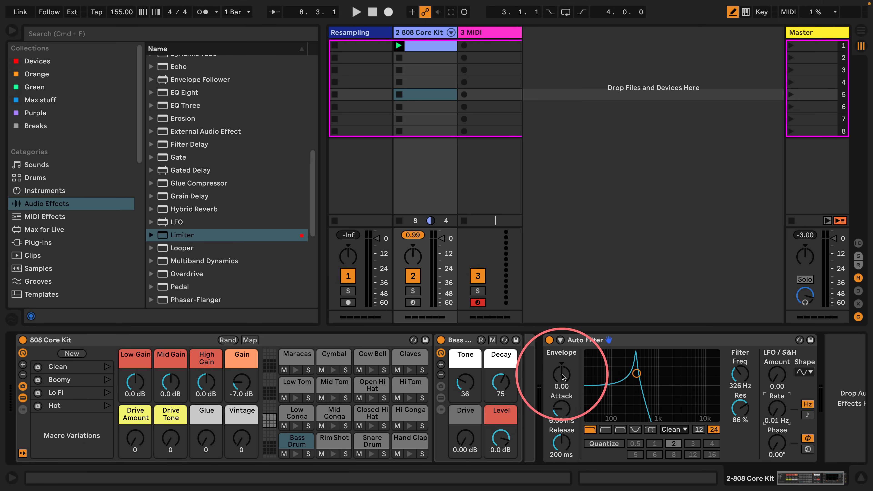
- Set the Auto Filter release to 79.4 ms and, during playback, move the cutoff to 1.91 kHz with 76% resonance
left_click_drag(562, 443, 561, 454)
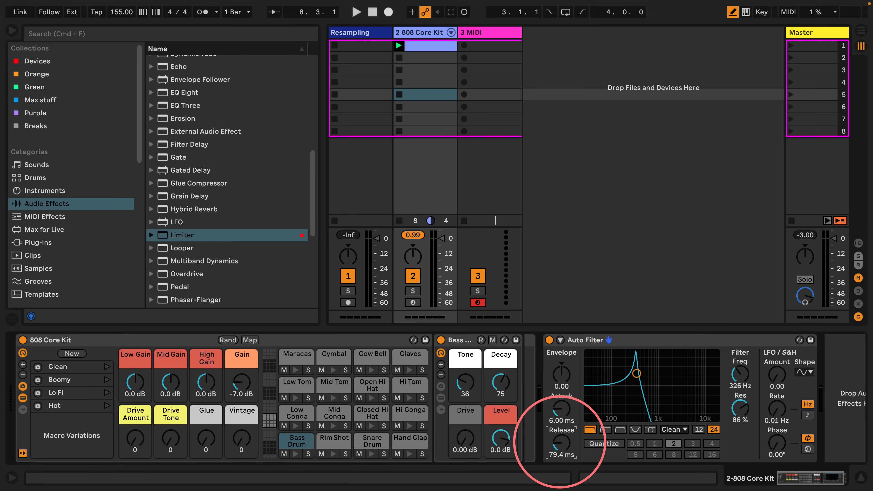
left_click_drag(739, 373, 735, 360)
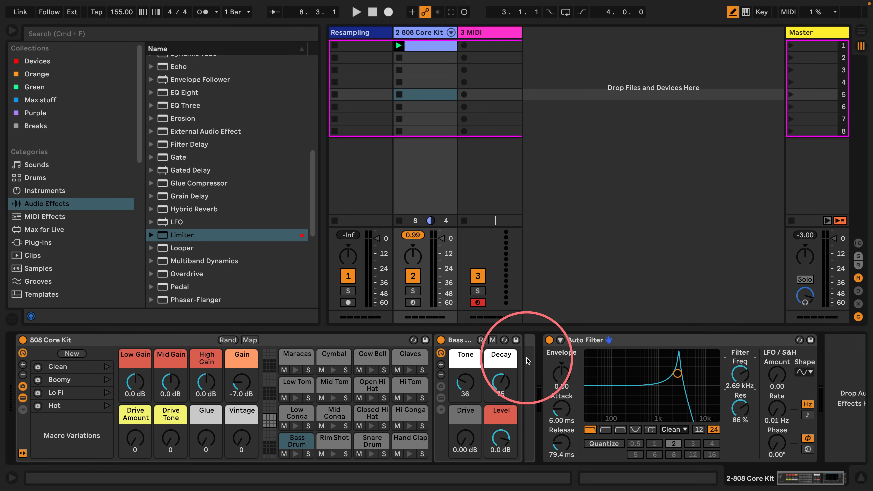
key("space")
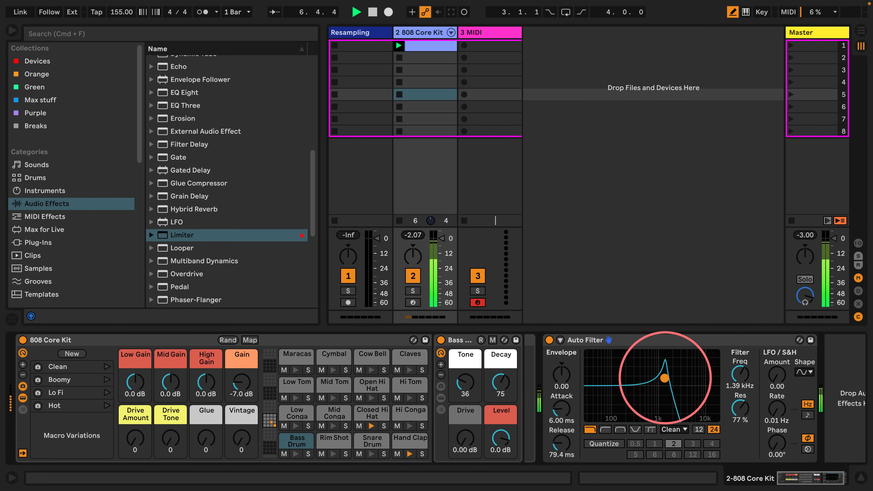
left_click_drag(668, 378, 672, 379)
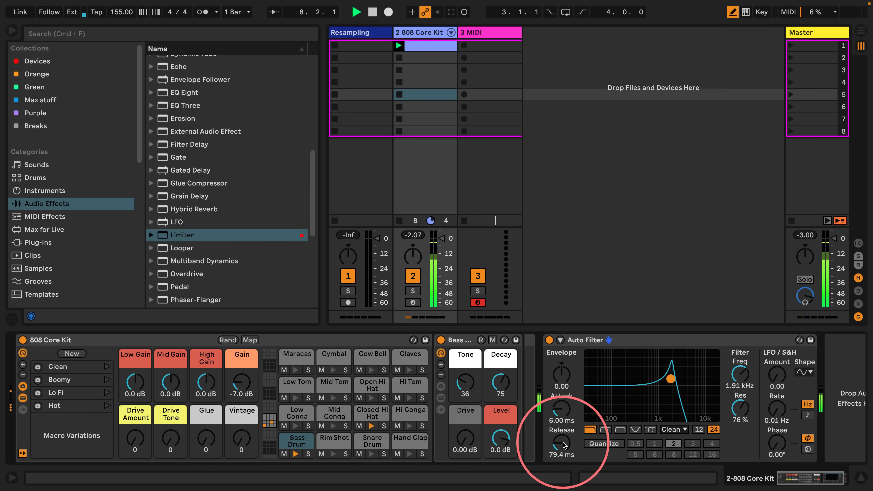
- Set the envelope to 78.6 with 3.66 ms attack and 47.7 ms release, and the filter to 888 Hz with 90% resonance
left_click_drag(562, 442, 560, 445)
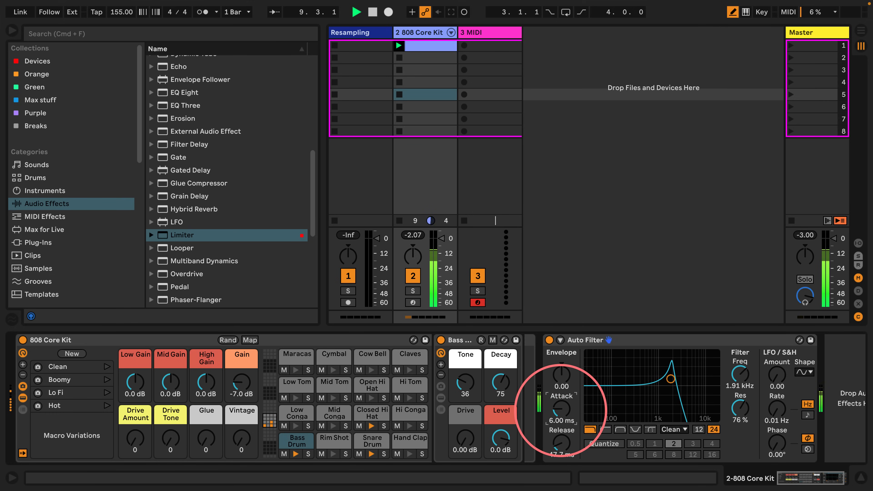
left_click_drag(560, 408, 561, 411)
left_click_drag(561, 375, 561, 362)
left_click_drag(740, 374, 739, 383)
left_click_drag(740, 416, 740, 414)
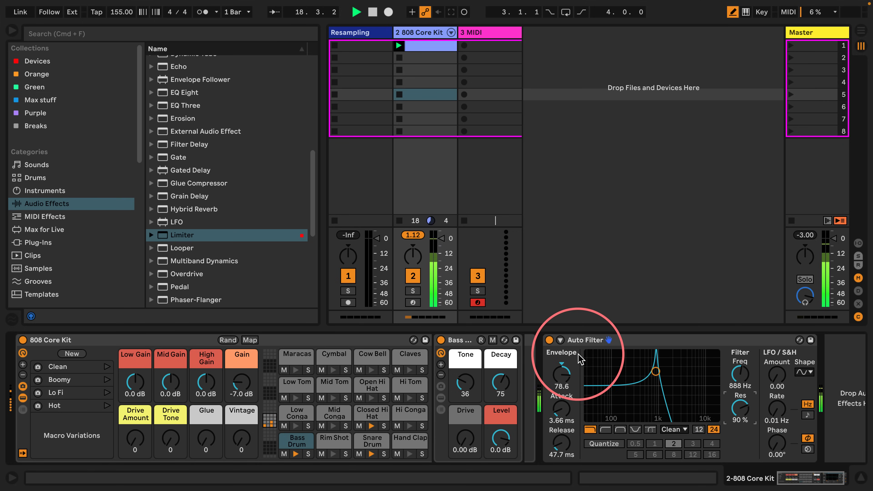
key("space")
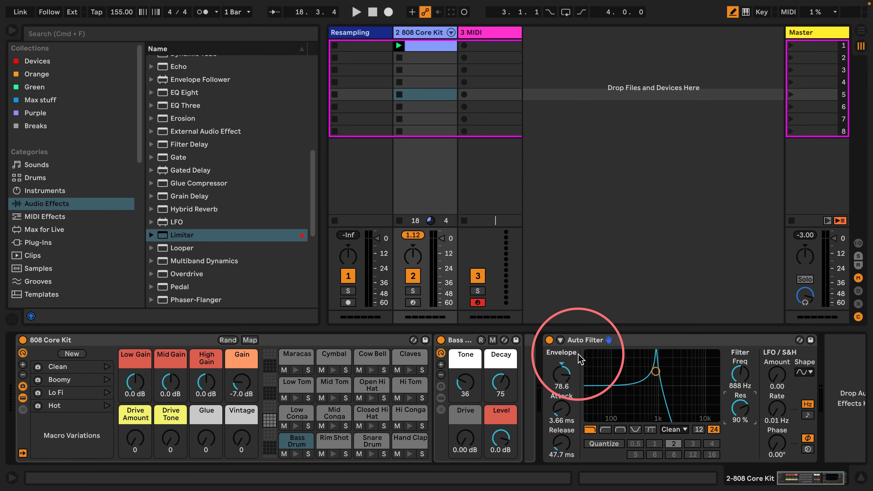
- Set the cutoff to 936 Hz and audition the envelope amount at -127 and at 105 during playback
left_click_drag(740, 374, 739, 376)
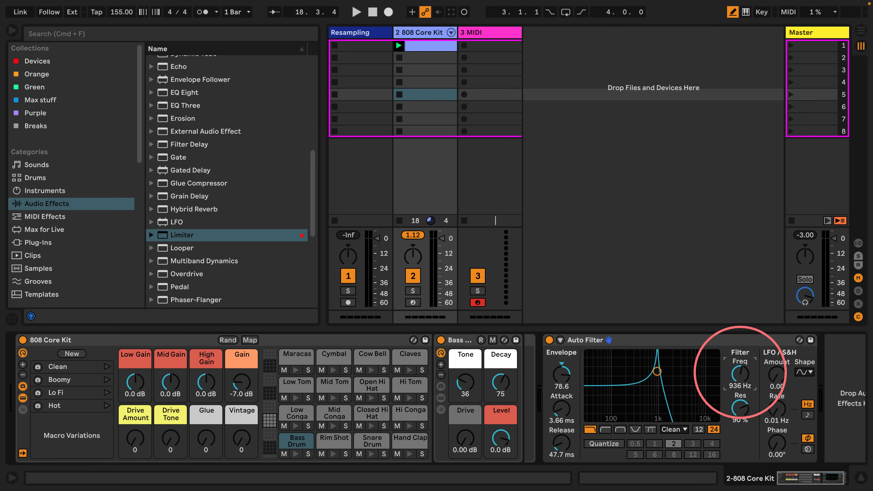
key("space")
left_click_drag(562, 381, 561, 388)
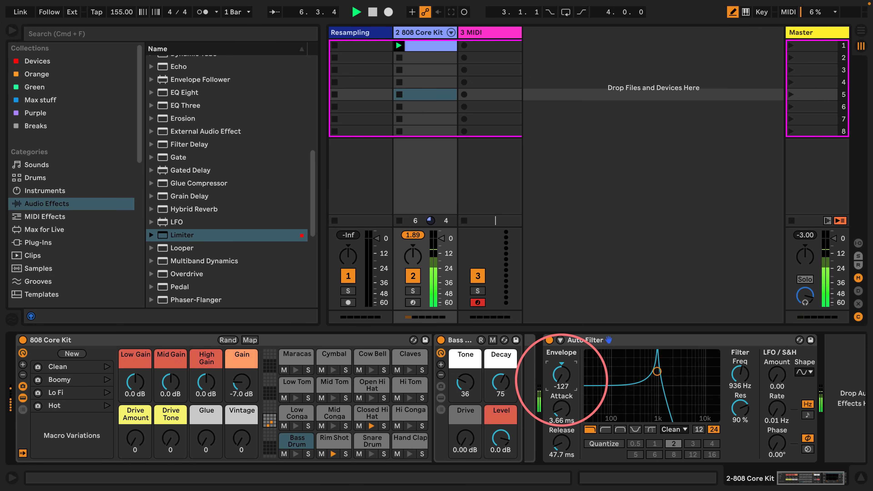
left_click_drag(561, 379, 561, 379)
key("space")
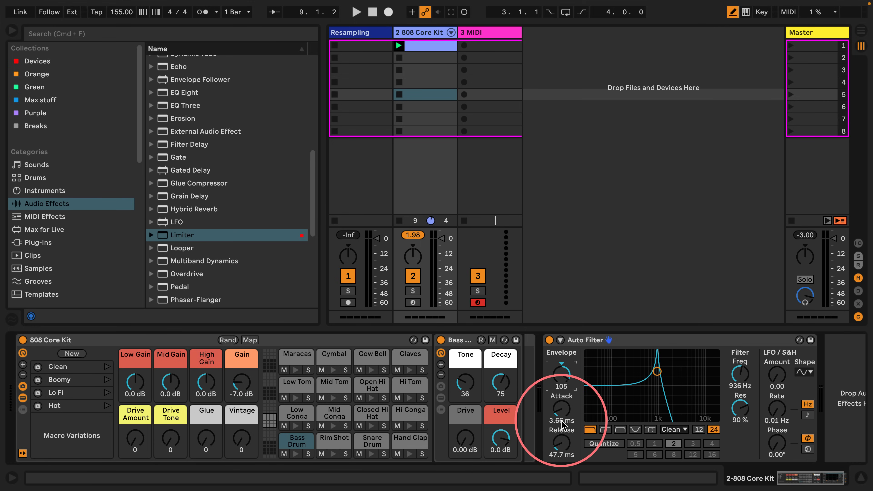
- Audition an 11.7 ms attack and a 244 ms release on the envelope, ending with both at 0.10 ms
left_click_drag(561, 421, 563, 413)
key("space")
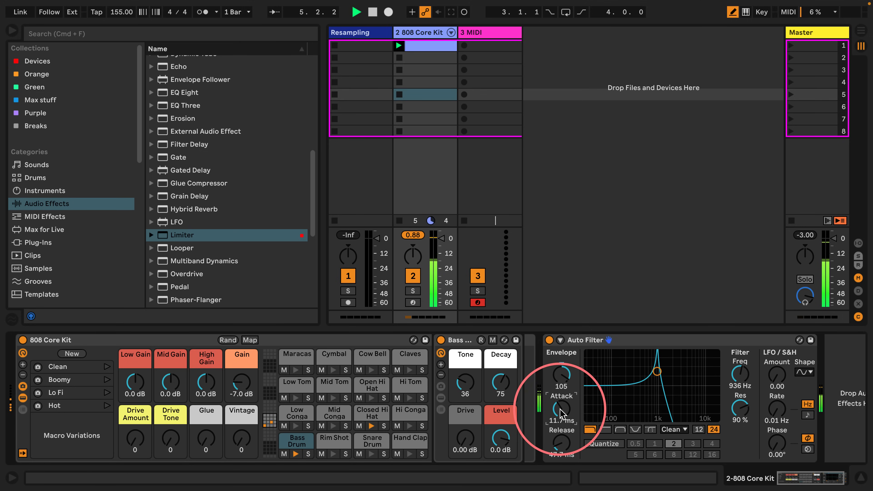
left_click_drag(560, 413, 560, 410)
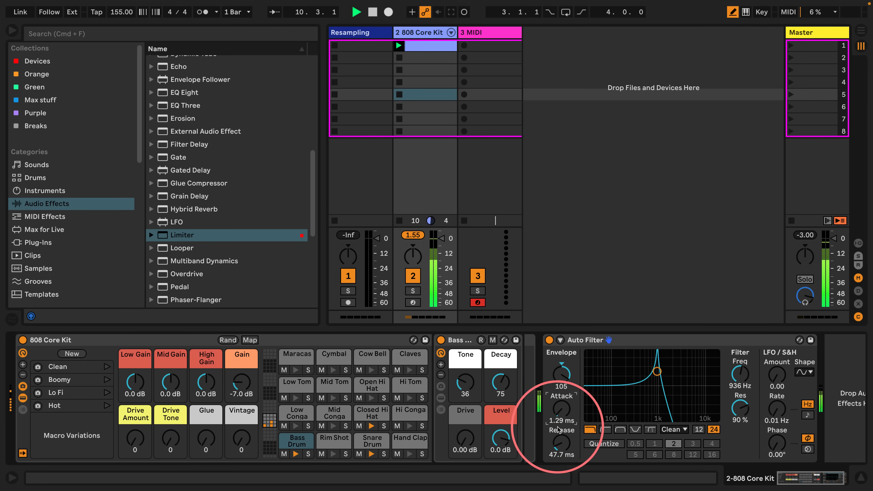
left_click_drag(559, 444, 559, 429)
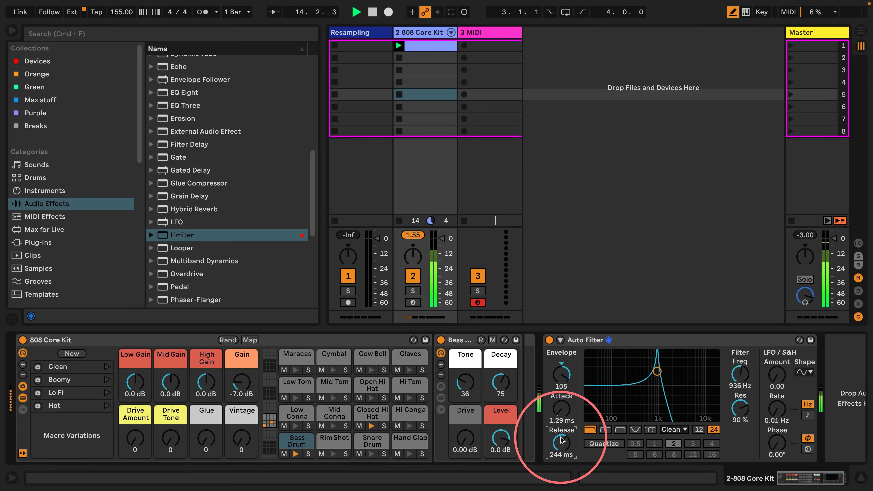
left_click_drag(565, 399, 568, 424)
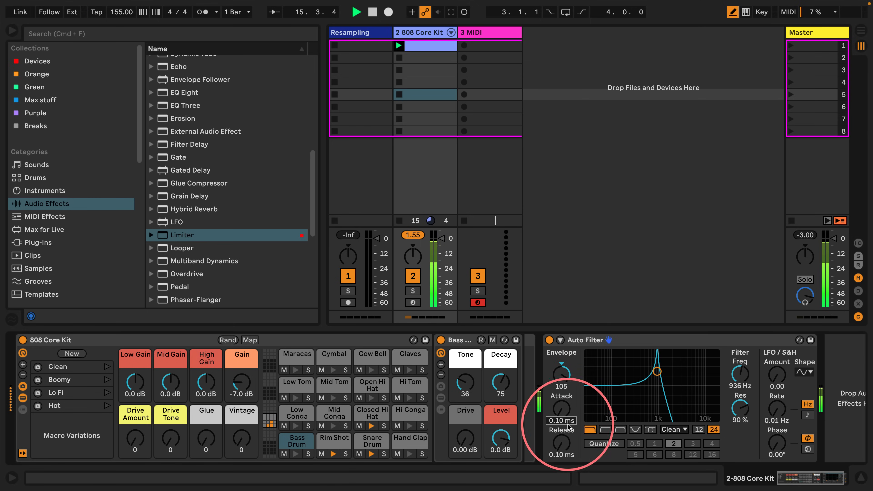
- Set the envelope amount to 127, the resonance to 89% and the cutoff to 2.06 kHz, and select the Auto Filter device with playback stopped
left_click_drag(657, 372, 647, 371)
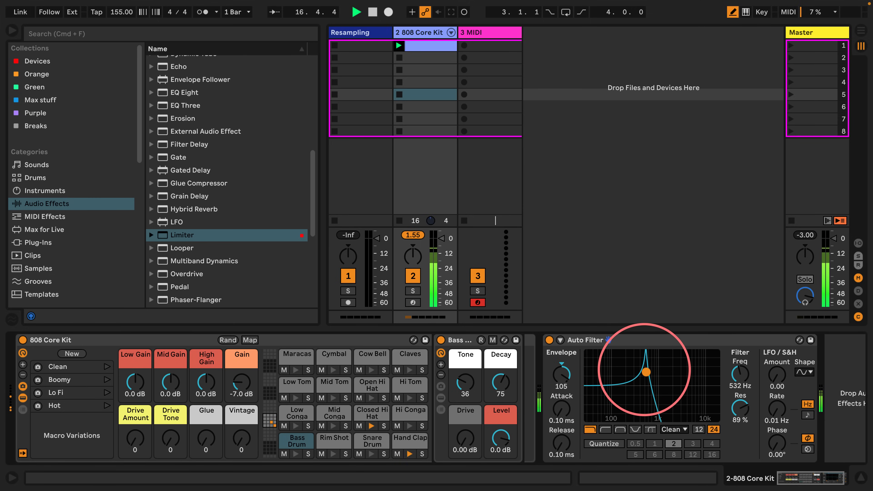
left_click_drag(559, 381, 557, 378)
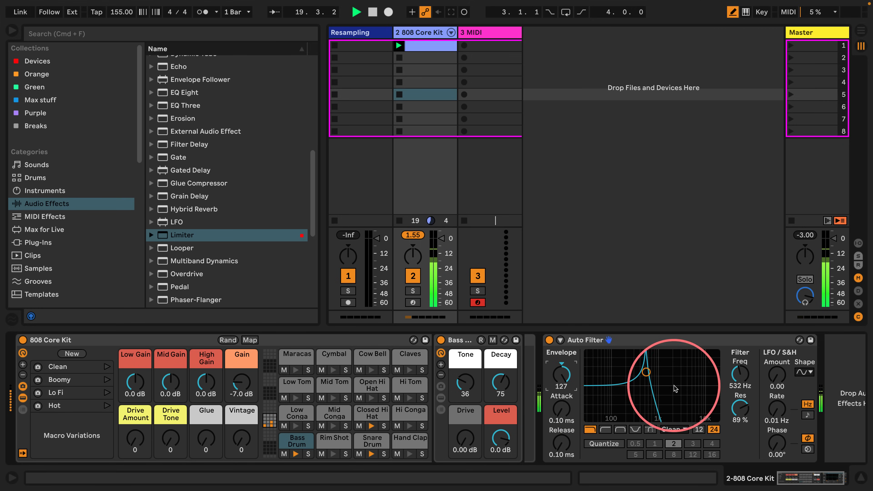
left_click_drag(739, 376, 739, 357)
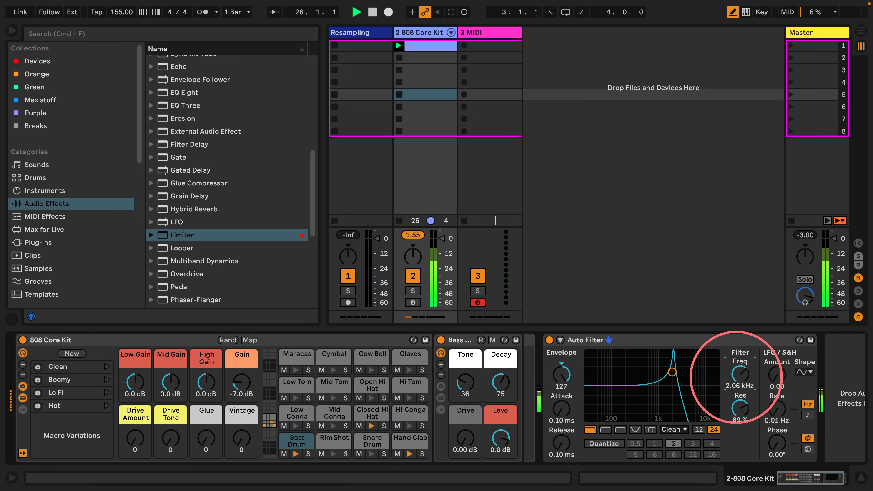
left_click(637, 341)
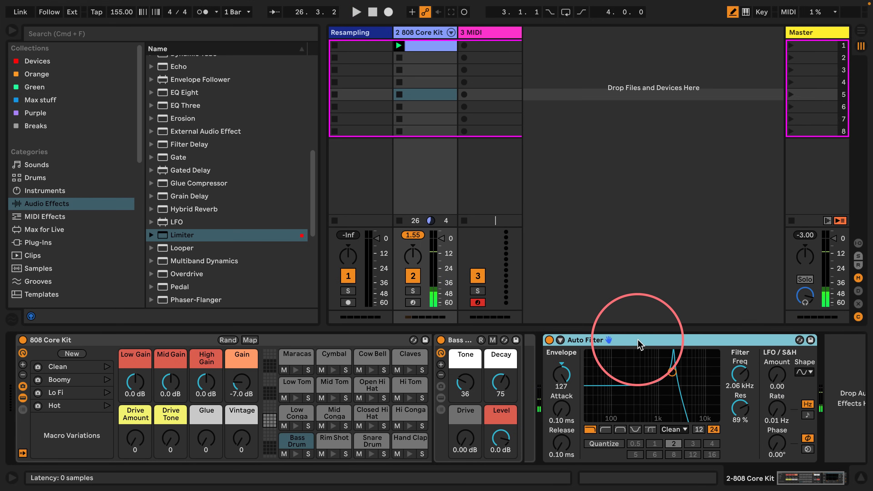
- Replace the Auto Filter on the 808 Core Kit track with a Phaser-Flanger and unfold its modulation settings
key("Delete")
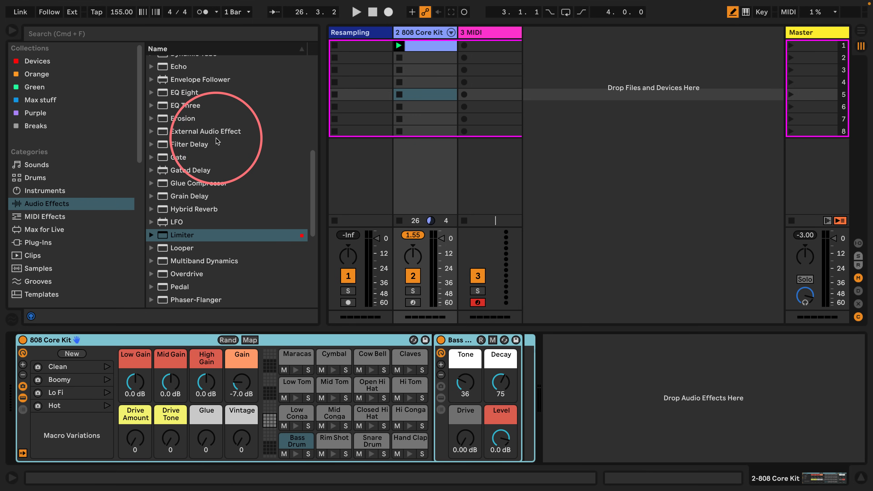
scroll(215, 141, "down", 5)
scroll(211, 142, "down", 5)
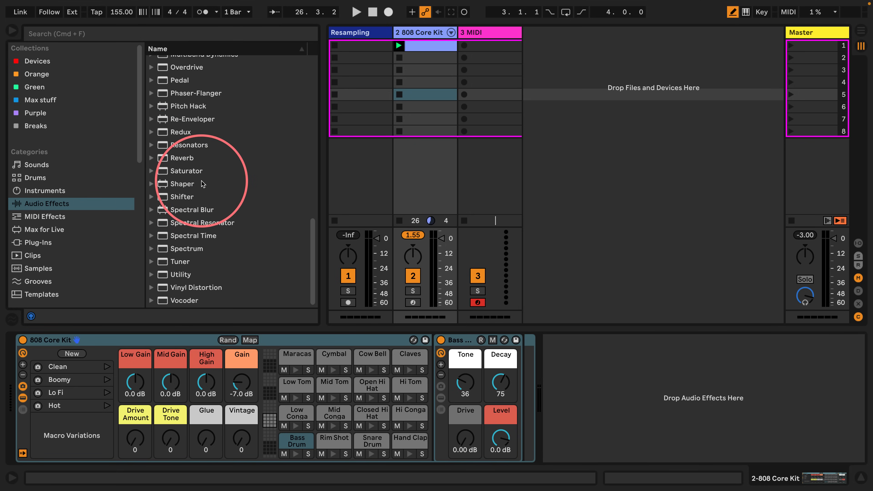
scroll(179, 152, "up", 1)
scroll(179, 151, "up", 1)
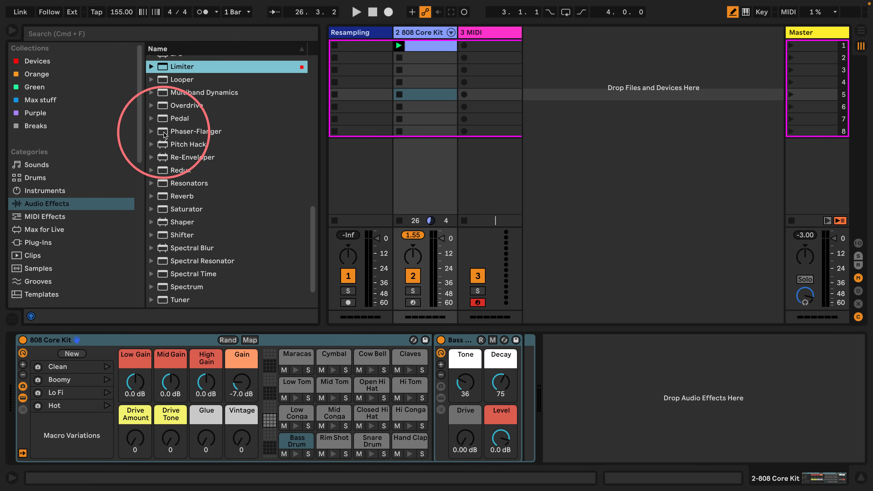
left_click_drag(165, 132, 591, 389)
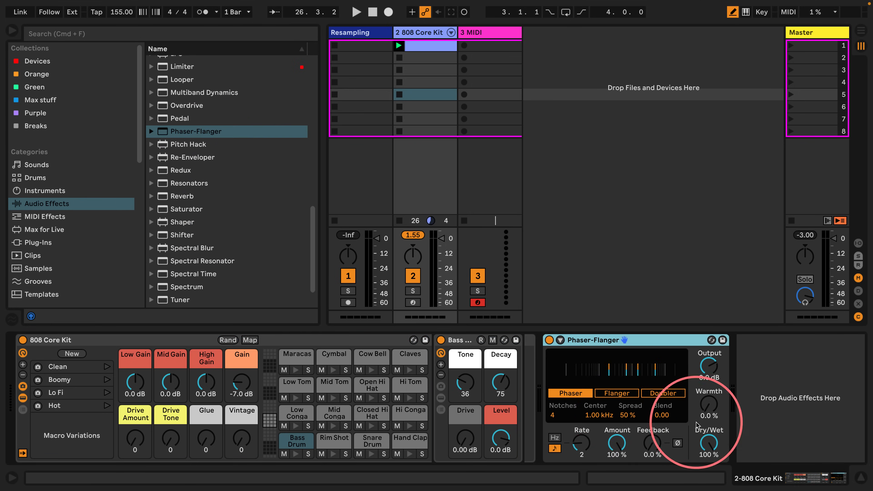
left_click(561, 341)
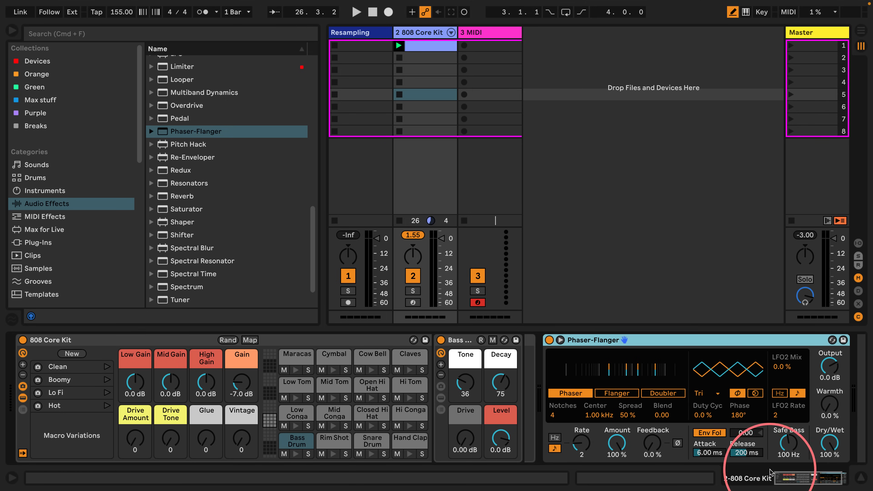
- During playback, switch to Flanger with 0% amount, 2.98 ms time, 88% feedback, and envelope follower at 0.80, 1.27 ms attack and 134 ms release
scroll(801, 476, "right", 3)
key("space")
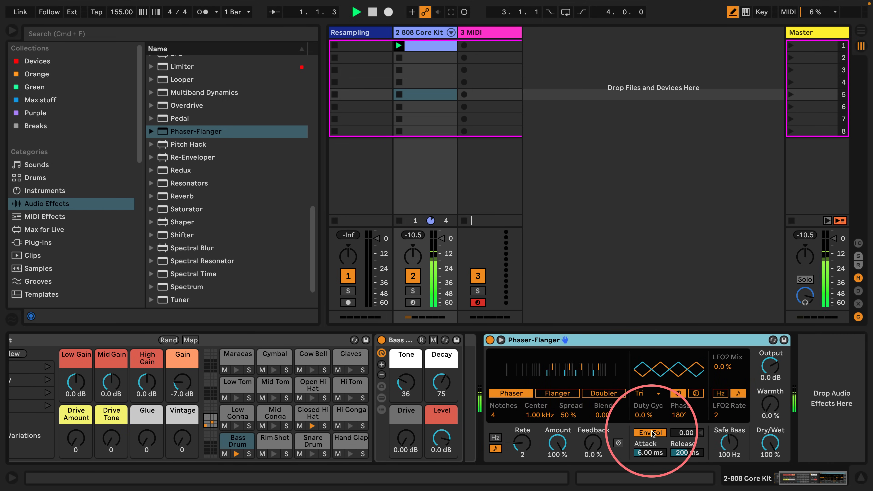
left_click(572, 394)
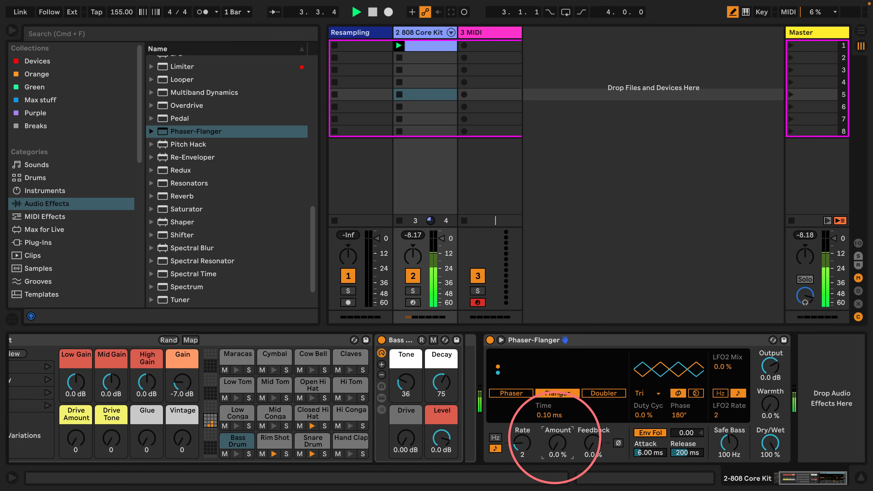
left_click_drag(588, 451, 592, 442)
left_click_drag(550, 417, 550, 415)
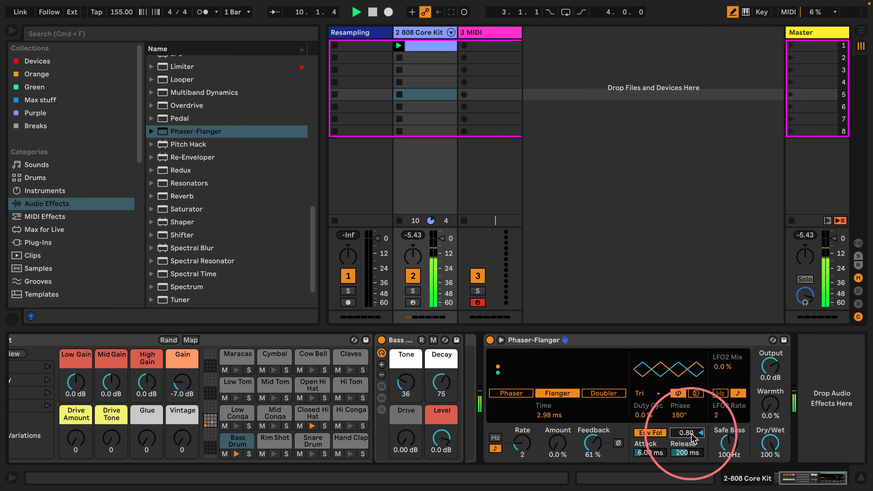
left_click_drag(649, 453, 686, 455)
left_click_drag(592, 444, 593, 433)
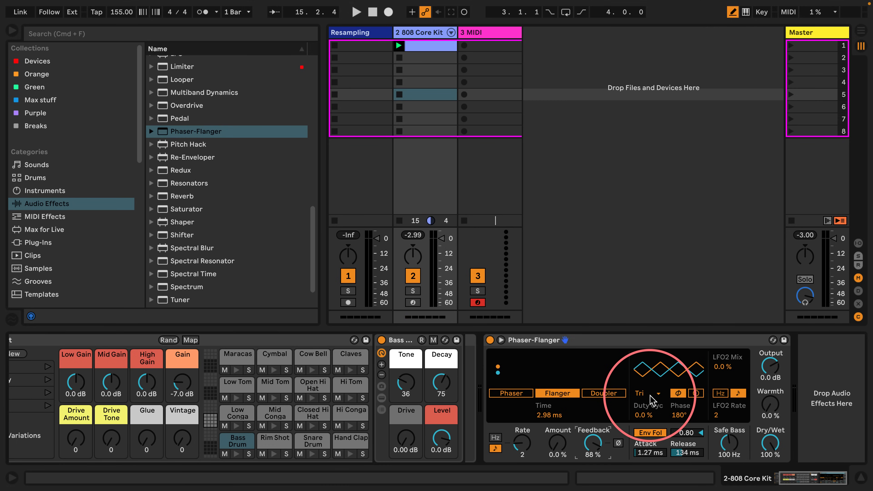
- Replace the Phaser-Flanger with a Shifter after the 808 Core Kit and start playback
left_click(617, 339)
key("Delete")
left_click_drag(180, 235, 669, 367)
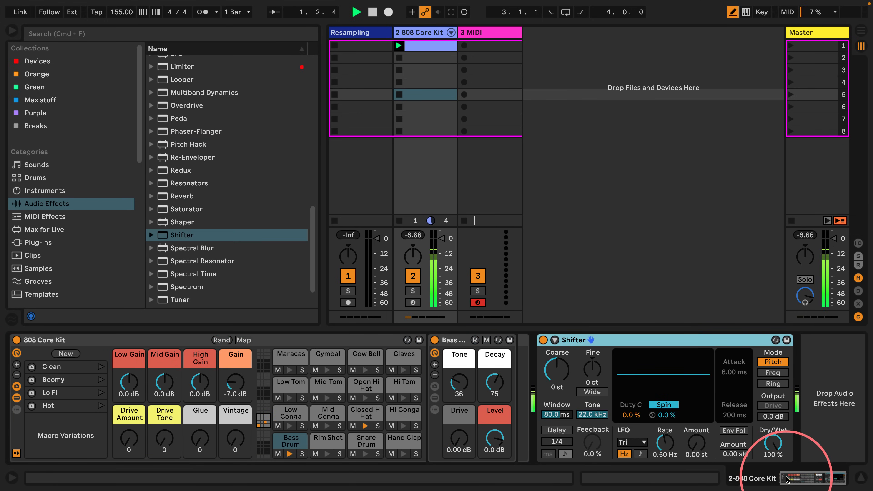
key("space")
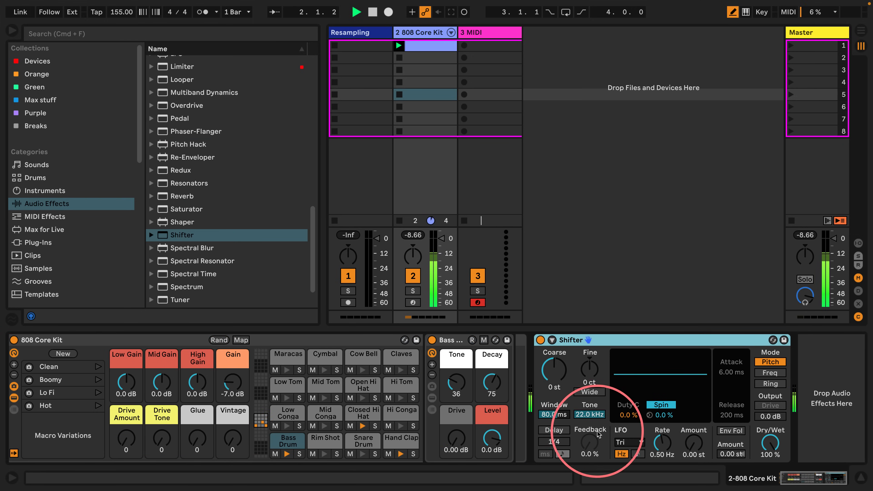
- Enable the Shifter's envelope follower at 24 st with 0.10 ms attack and 34.5 ms release, and set the coarse pitch to 2 st
left_click(731, 431)
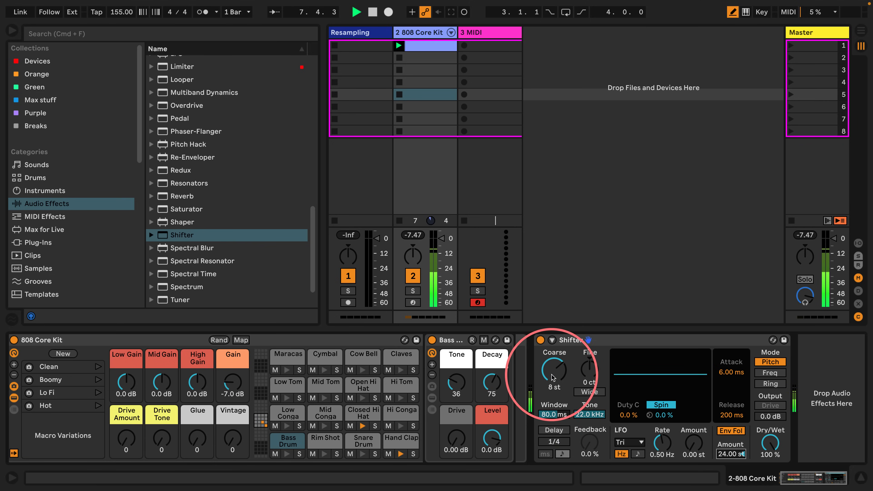
left_click_drag(553, 377, 553, 371)
left_click_drag(731, 415, 731, 428)
left_click_drag(725, 372, 725, 384)
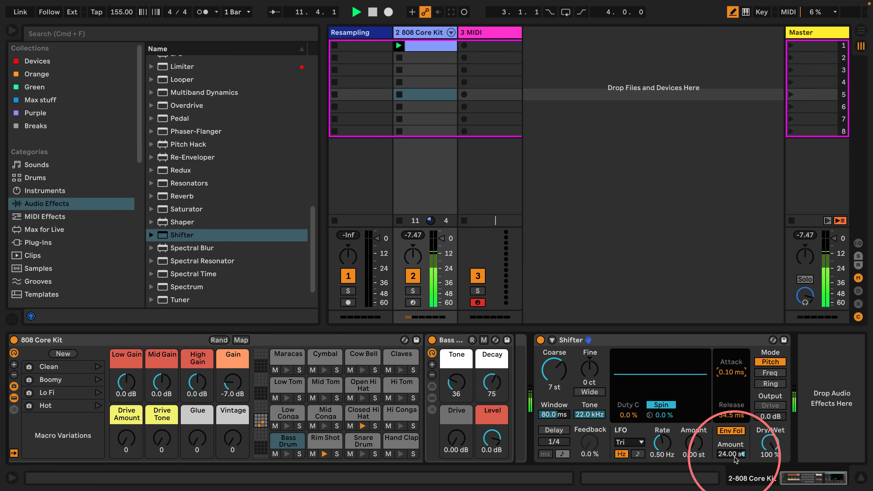
left_click_drag(554, 369, 554, 365)
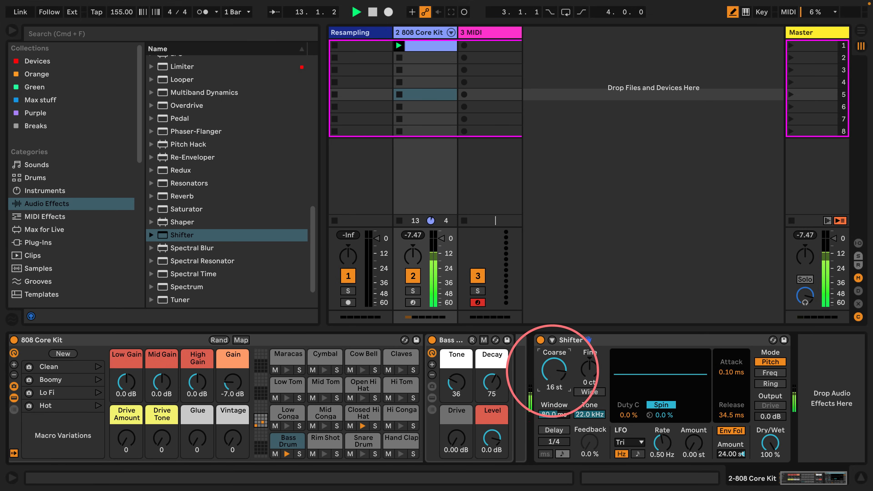
- Enable the Shifter's delay at 15.0 ms with 72% feedback, set the envelope to 5.47 ms attack and 169 ms release, and stop playback
left_click(554, 430)
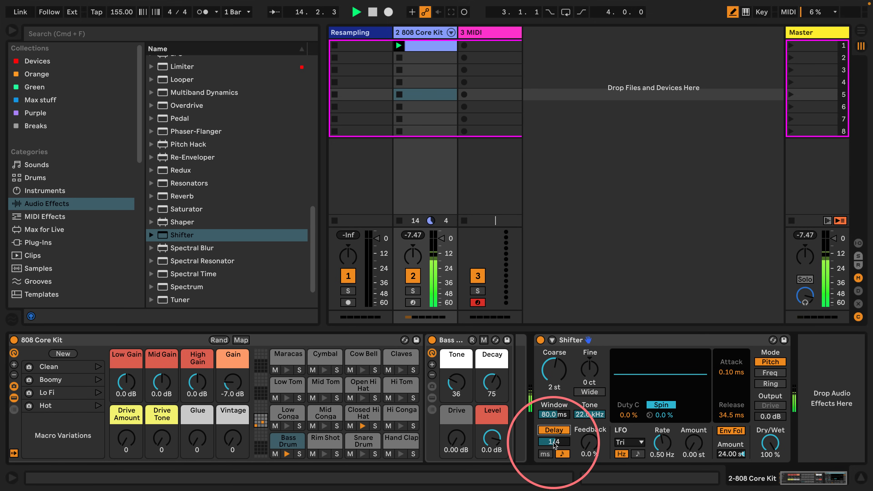
left_click(545, 454)
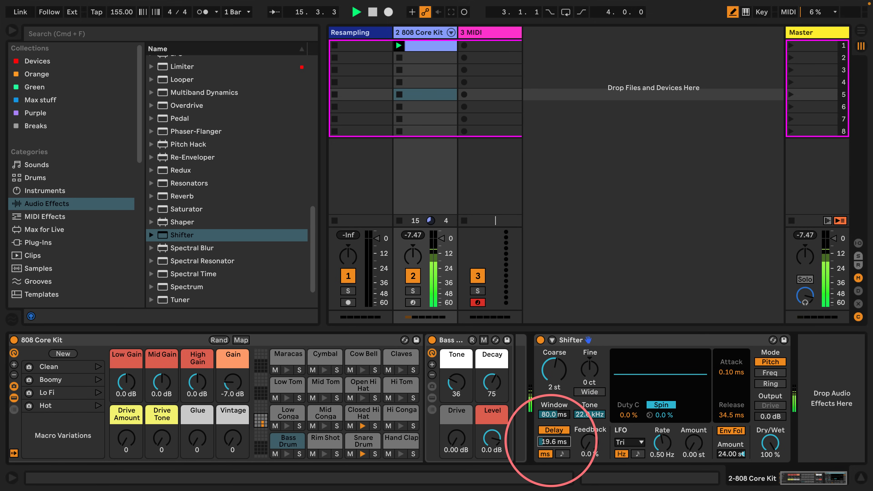
left_click_drag(554, 442, 554, 440)
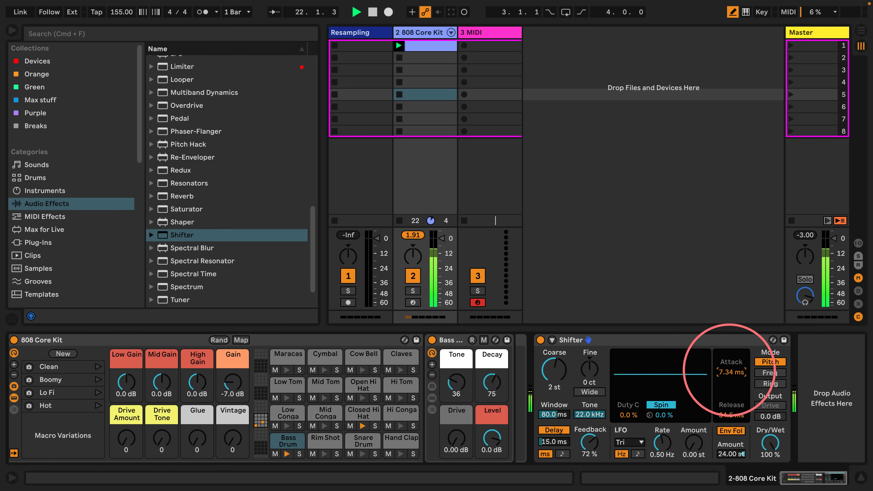
left_click_drag(730, 370, 730, 372)
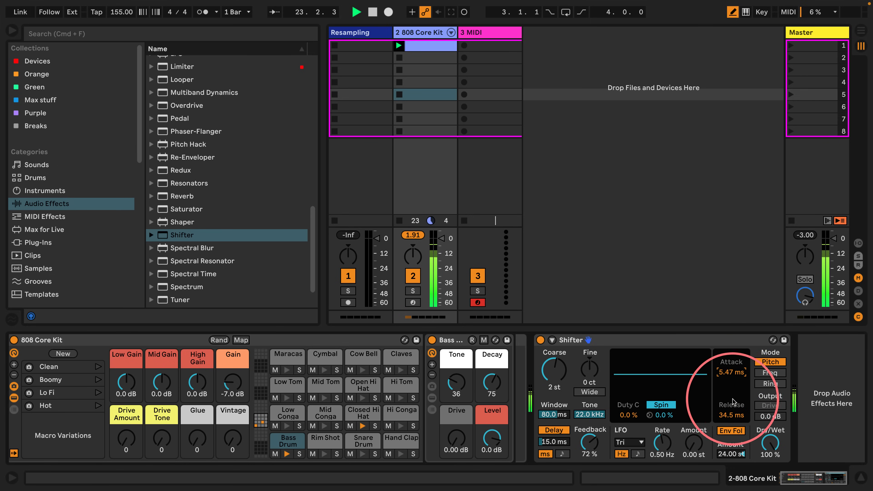
left_click_drag(727, 416, 727, 415)
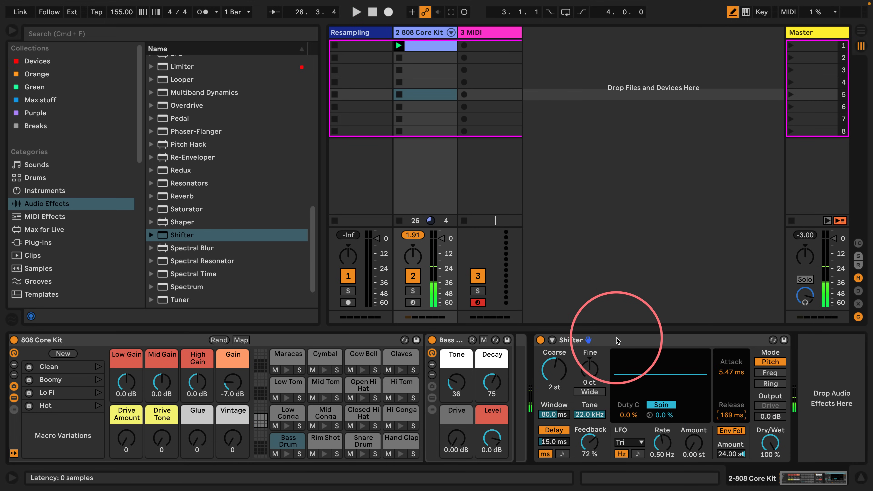
key("space")
- Replace the Shifter with an Envelope Follower from the audio effects, placed after the 808 Core Kit
left_click(639, 342)
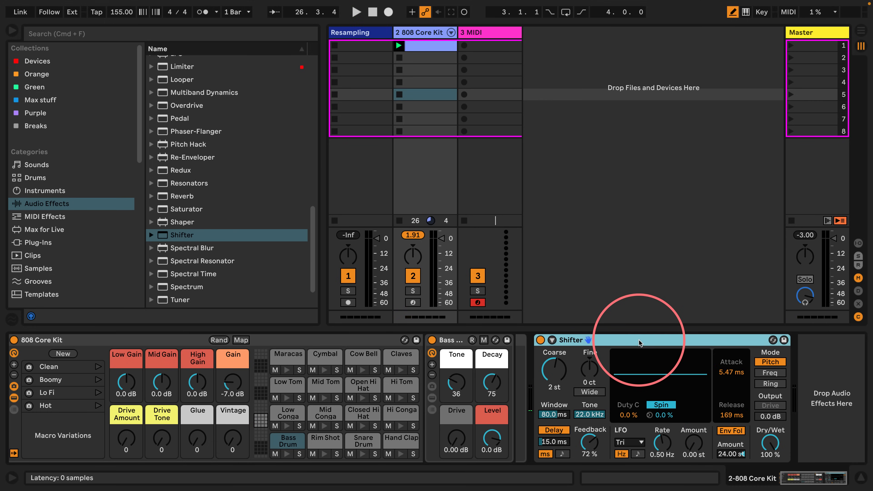
key("Delete")
left_click(193, 235)
scroll(232, 225, "down", 3)
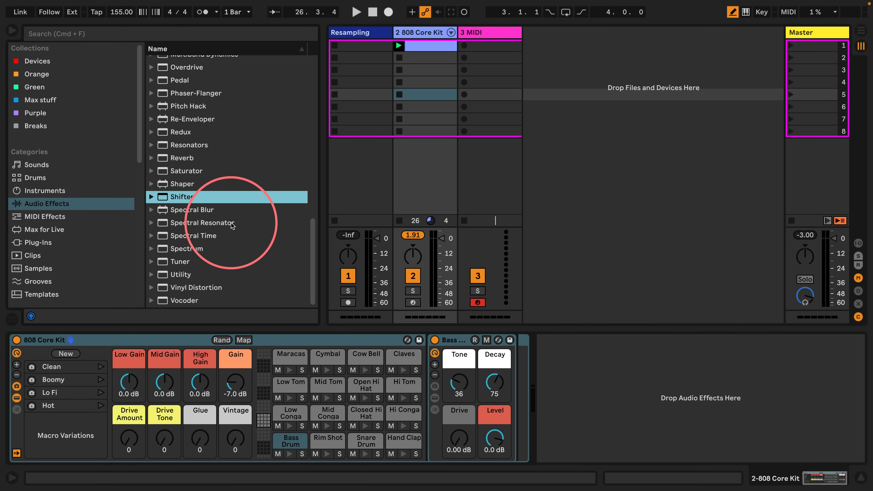
scroll(232, 227, "up", 5)
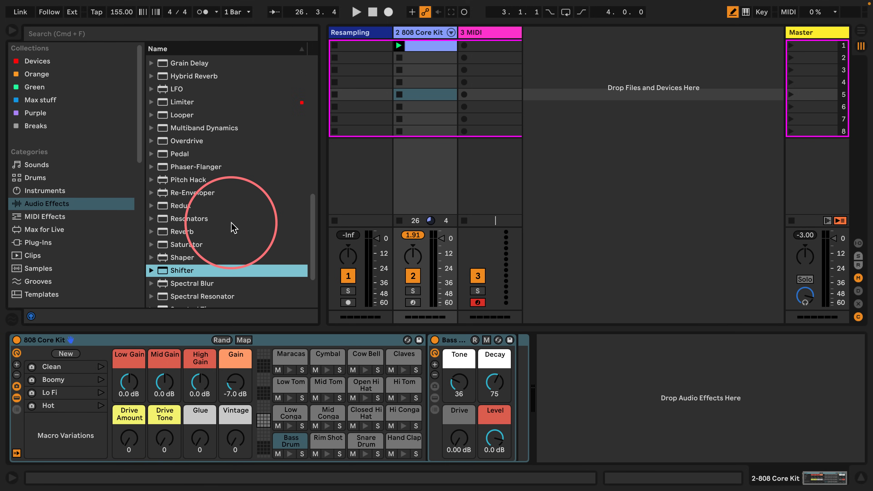
scroll(154, 216, "up", 1)
scroll(155, 216, "up", 15)
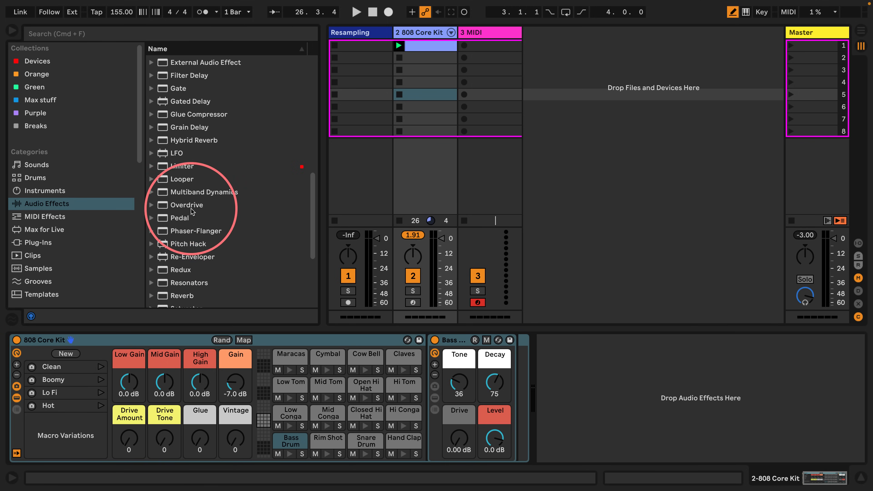
scroll(177, 197, "up", 1)
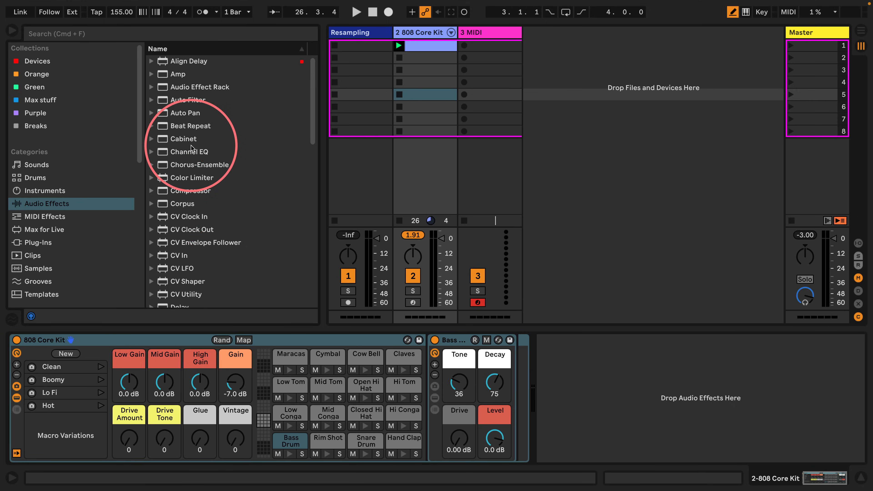
scroll(194, 150, "down", 2)
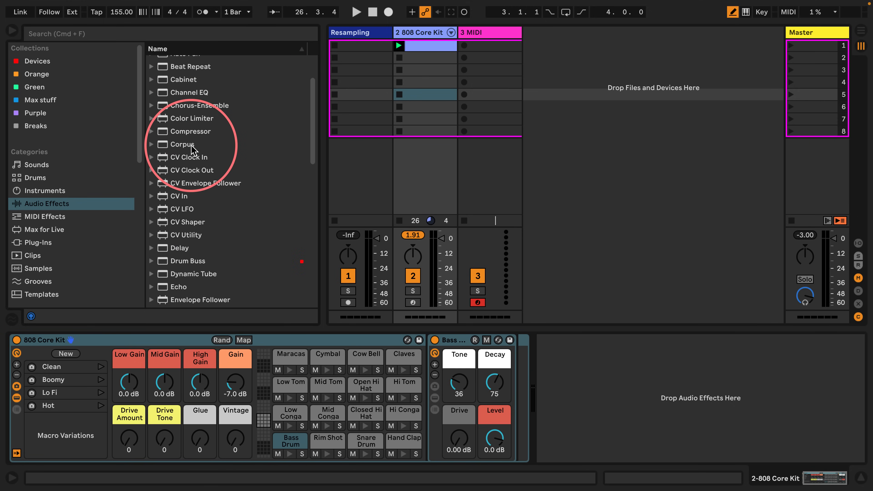
scroll(193, 152, "down", 3)
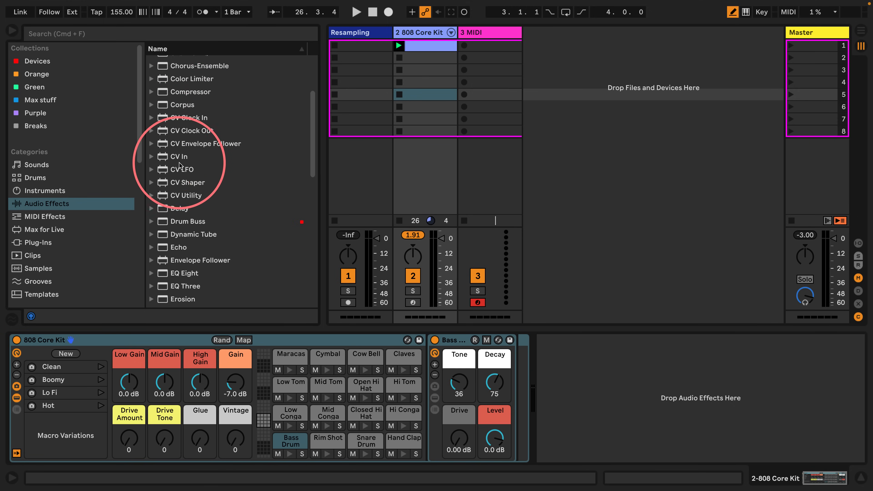
left_click_drag(176, 216, 584, 372)
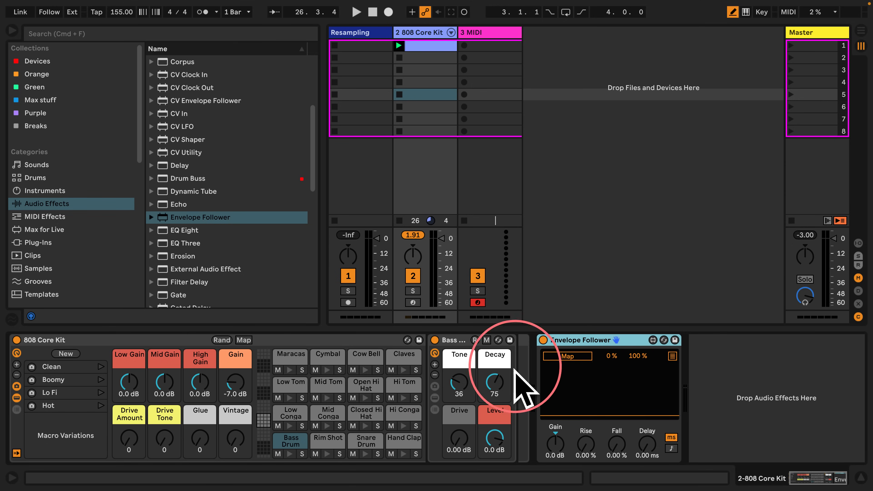
- During playback, try an Envelope Follower gain of 5.5 dB, reset it to 0 dB, and set rise to 11.8% and fall to 40.2%
key("space")
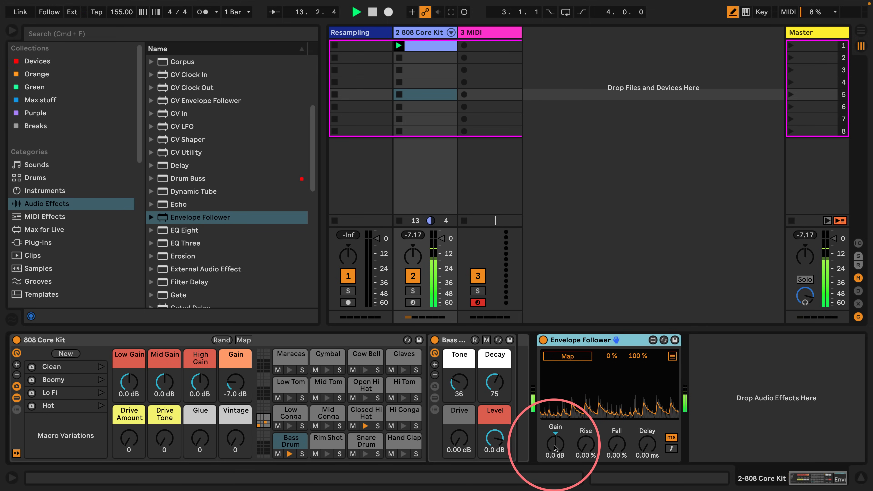
left_click_drag(554, 445, 532, 440)
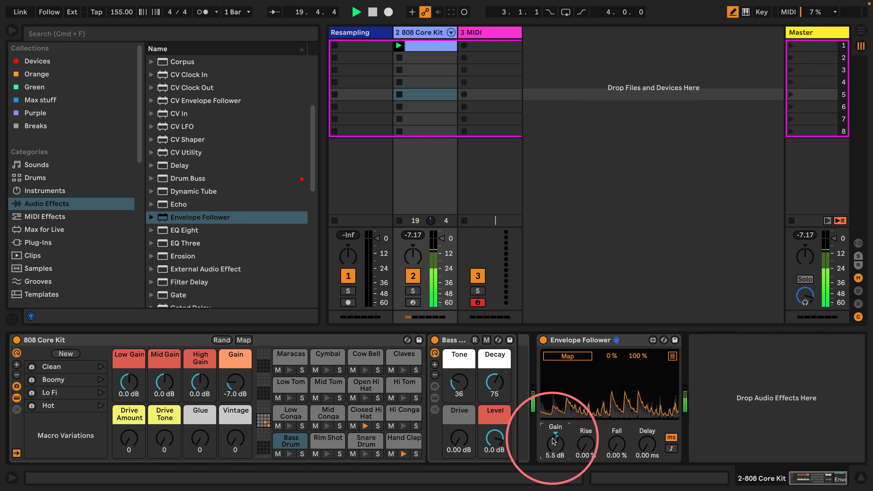
double_click(553, 440)
left_click_drag(585, 446, 646, 414)
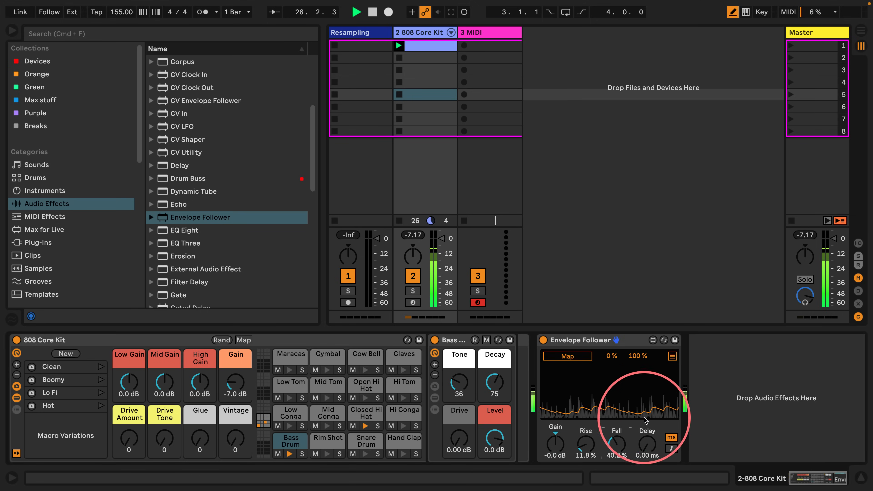
- Add a Redux after the Envelope Follower and map the follower to Redux's sample rate
scroll(220, 241, "down", 10)
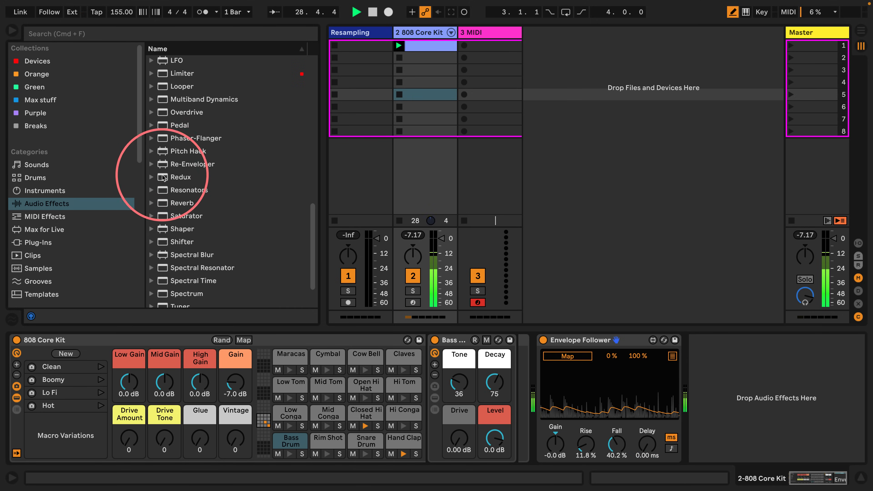
left_click_drag(191, 177, 713, 380)
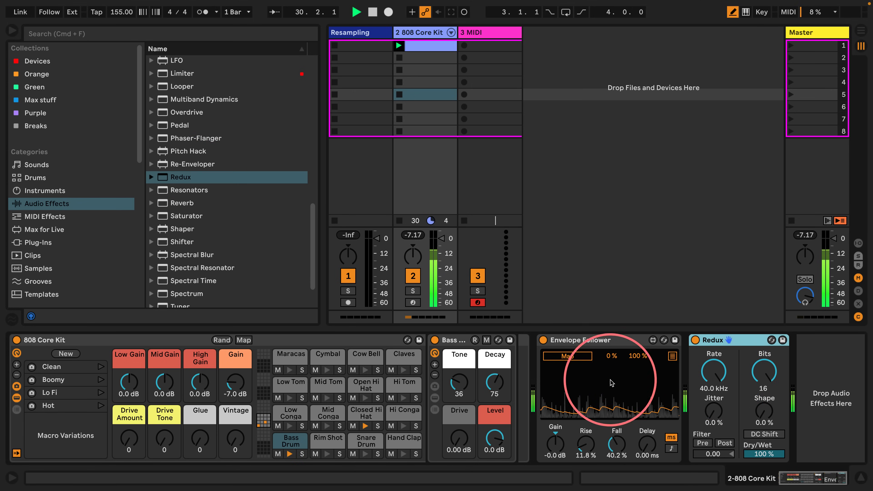
left_click(568, 356)
left_click(720, 379)
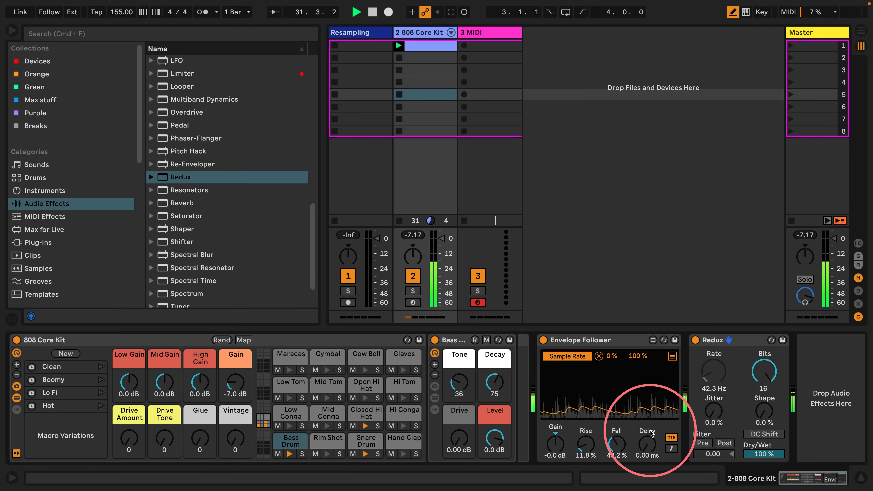
- Set the Envelope Follower's rise to 7.87%, its fall to 22.8% and its gain to 11 dB
left_click_drag(586, 444, 616, 457)
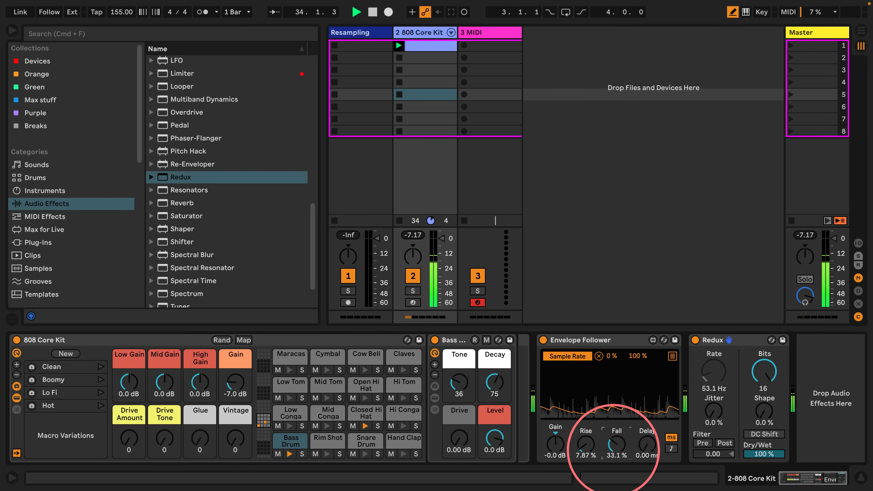
left_click_drag(553, 448, 553, 435)
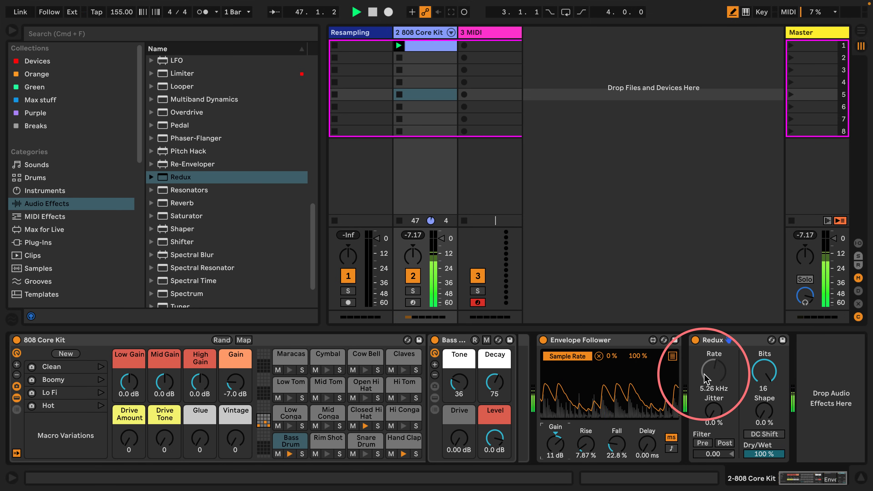
- Set the Envelope Follower's rise to 29.1% and its gain to 16 dB
left_click_drag(578, 455, 608, 455)
mouse_move(555, 447)
left_mouse_down()
mouse_move(554, 432)
mouse_move(555, 457)
mouse_move(553, 445)
left_mouse_up()
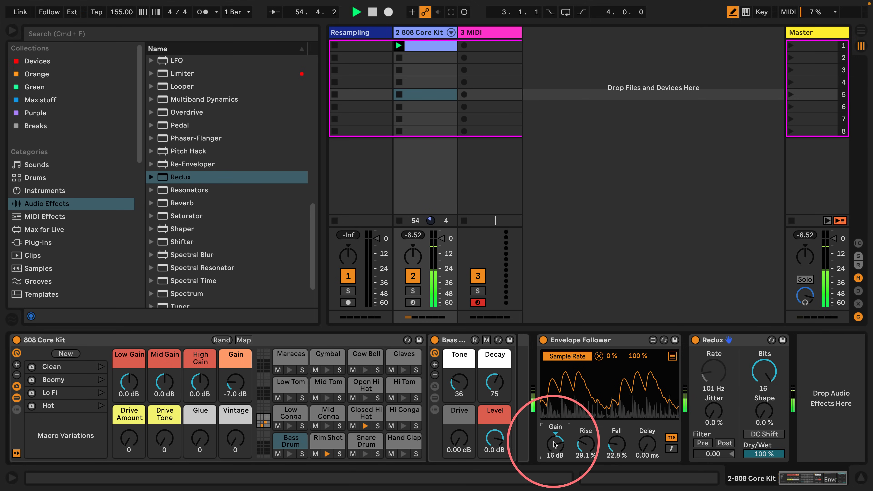
- Replace the Redux after the Envelope Follower with a Hybrid Reverb and map the follower to the reverb's Size
left_click(734, 340)
key("Delete")
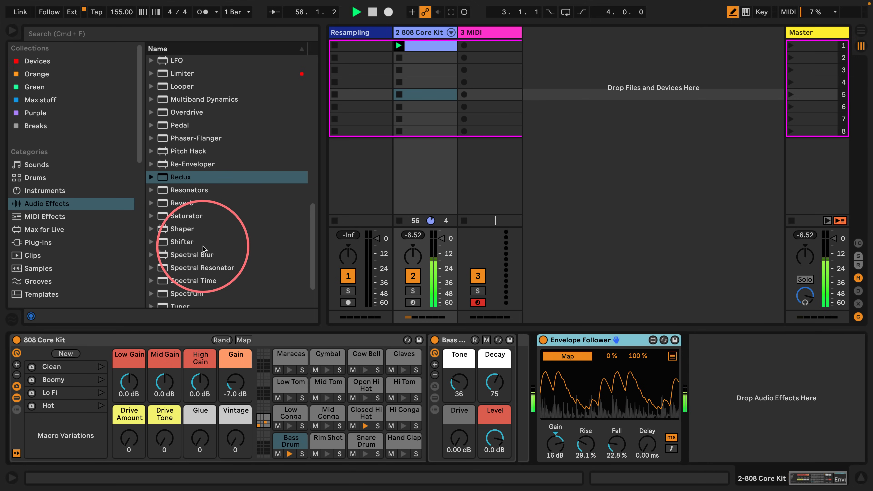
scroll(212, 205, "up", 3)
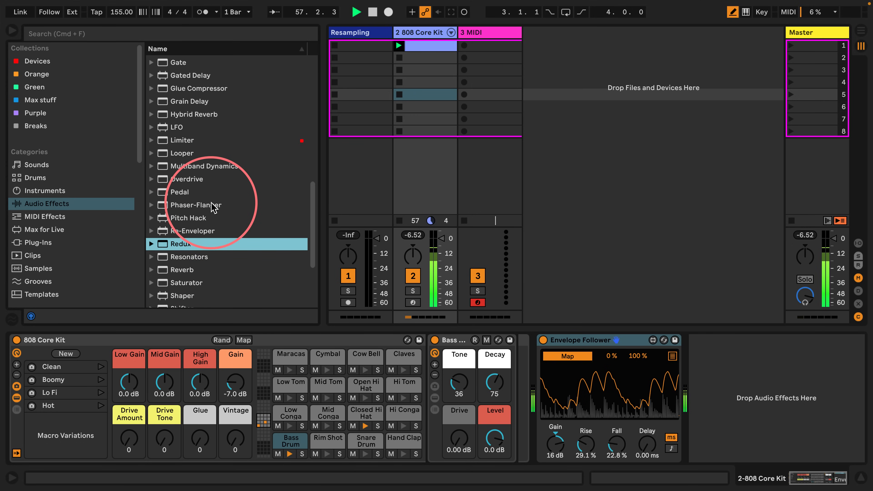
scroll(212, 205, "up", 3)
left_click_drag(190, 154, 729, 385)
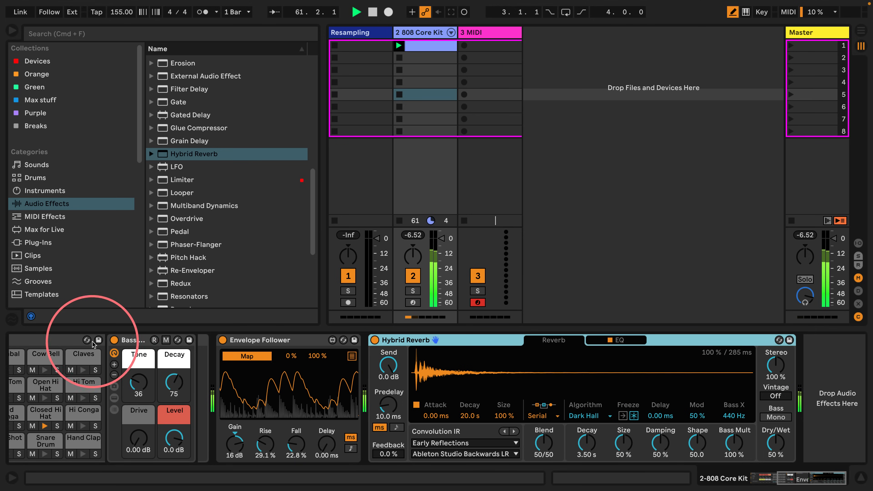
left_click(246, 358)
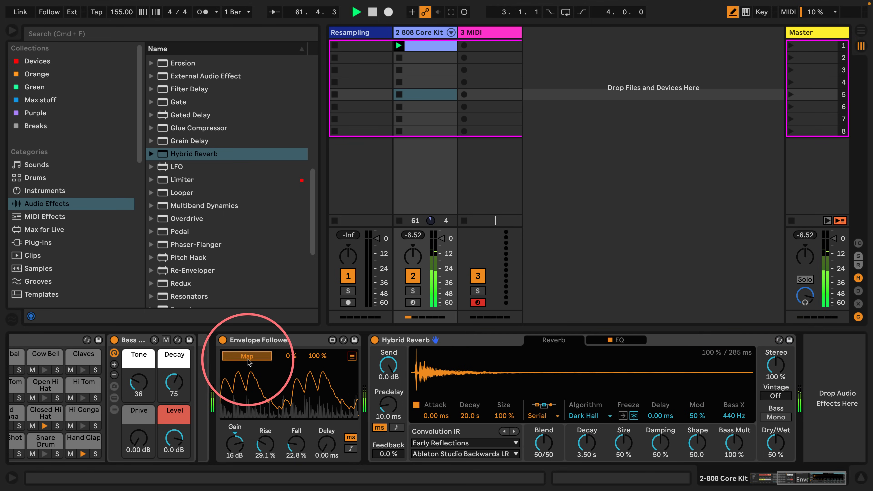
left_click(624, 444)
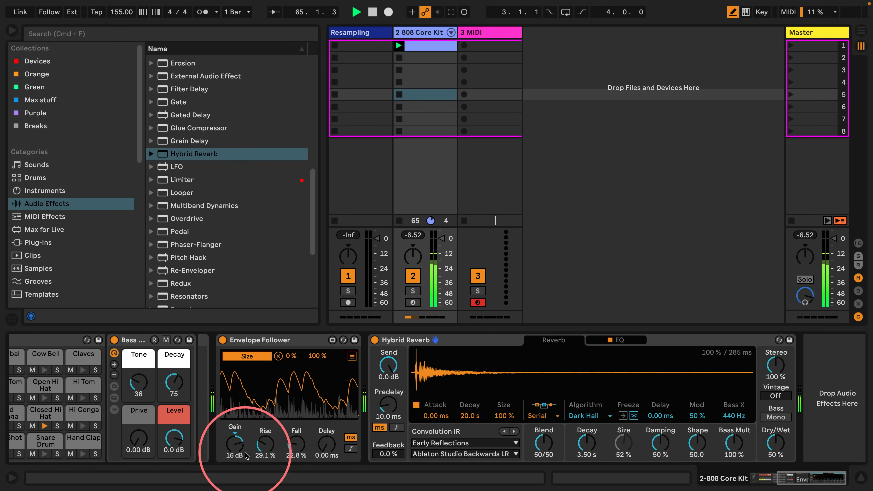
- Set the Envelope Follower's rise to 10.2% and gain to 9.6 dB, and the Hybrid Reverb's decay to 50.2 s
left_click_drag(259, 450, 234, 449)
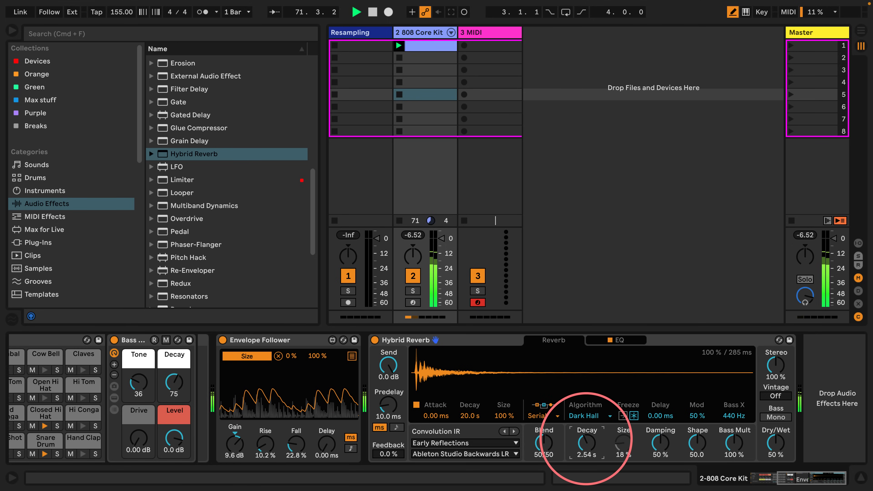
mouse_move(586, 443)
left_mouse_down()
mouse_move(587, 454)
mouse_move(588, 442)
left_mouse_up()
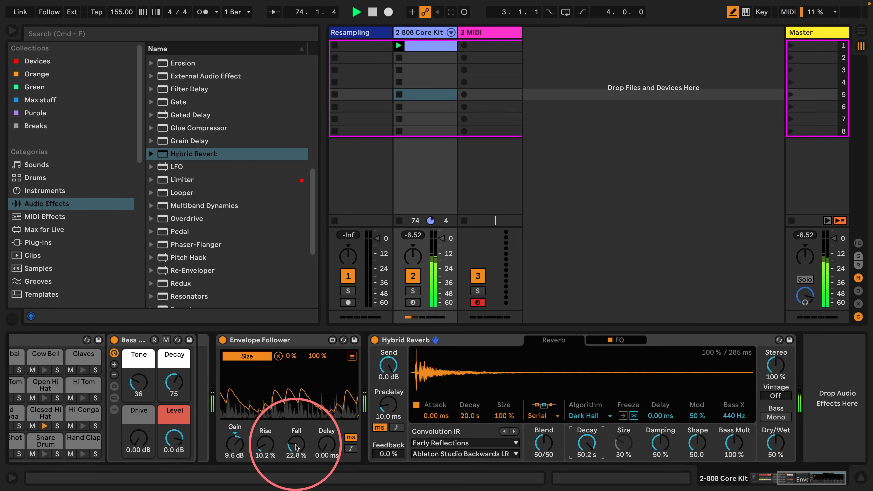
- Invert the Size mapping range to 100%–0% and set the Envelope Follower's rise to 7.09% and gain to 14 dB
left_click_drag(296, 444, 224, 445)
left_click_drag(290, 356, 318, 420)
left_click_drag(265, 444, 291, 452)
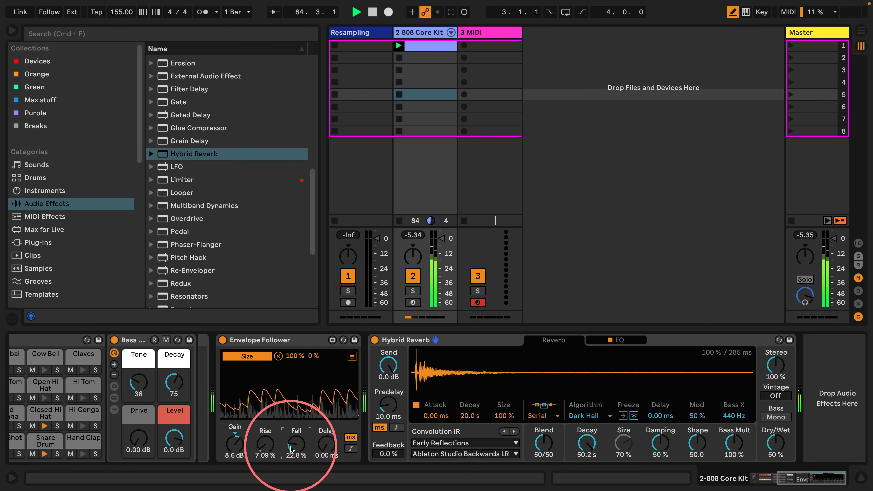
left_click_drag(234, 454, 236, 447)
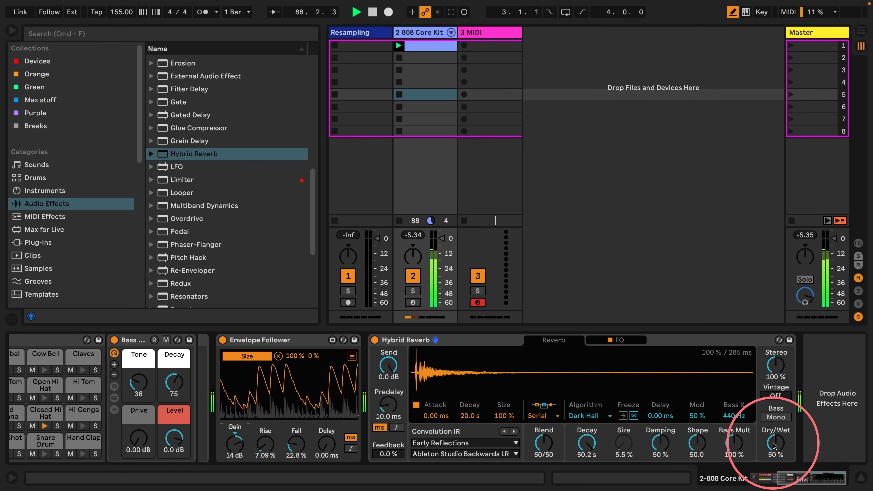
- Switch the Hybrid Reverb's routing from Serial to Algorithm, try 100% dry/wet, and set dry/wet to 47%
left_click_drag(774, 446, 774, 435)
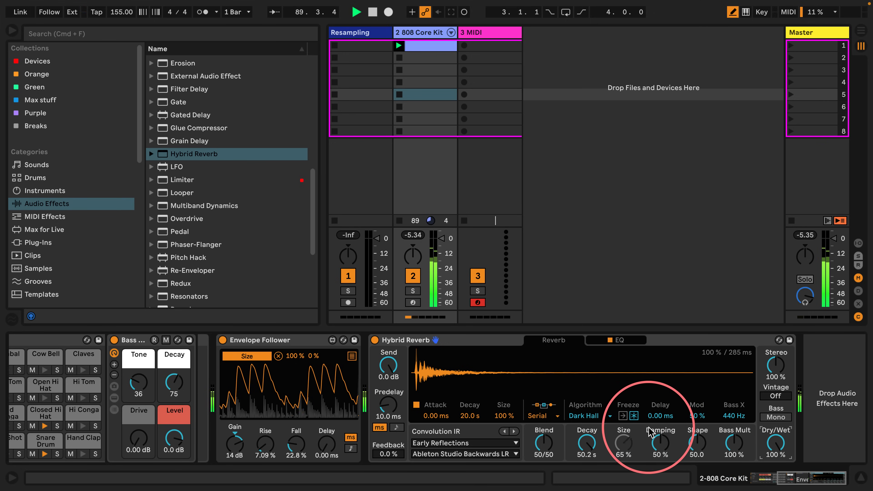
left_click(543, 416)
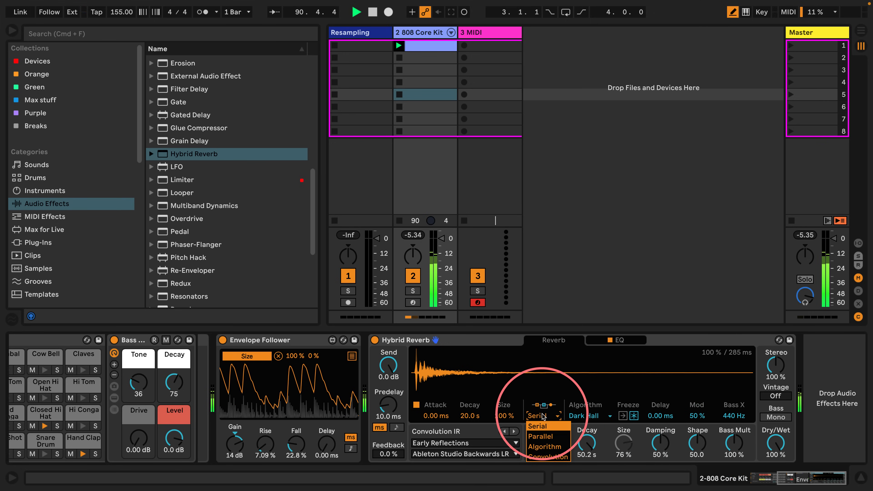
left_click(544, 447)
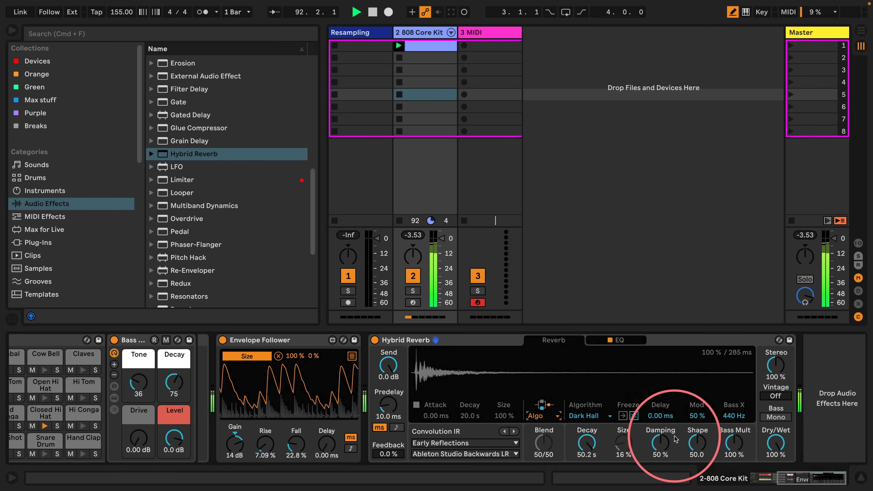
left_click_drag(776, 441, 776, 454)
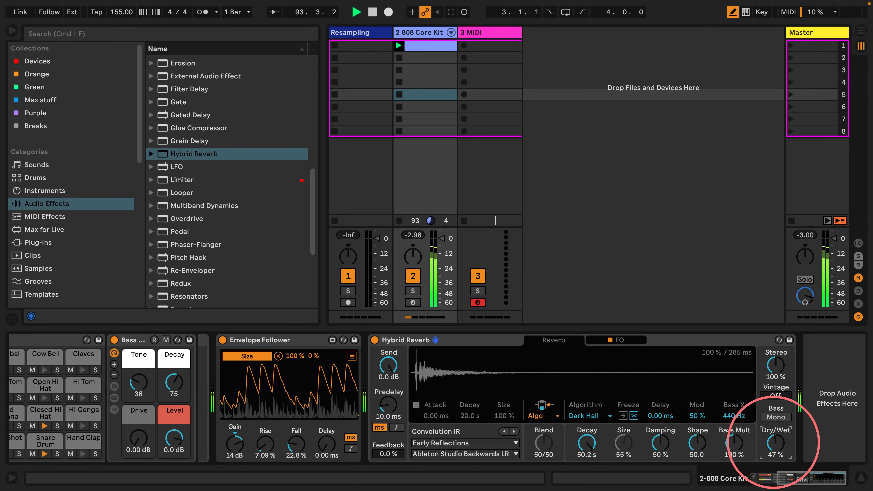
- Set the Envelope Follower's gain to 4.4 dB, the first value of its Size mapping range to 32%, and its fall to 35.4%
left_click_drag(235, 443, 235, 478)
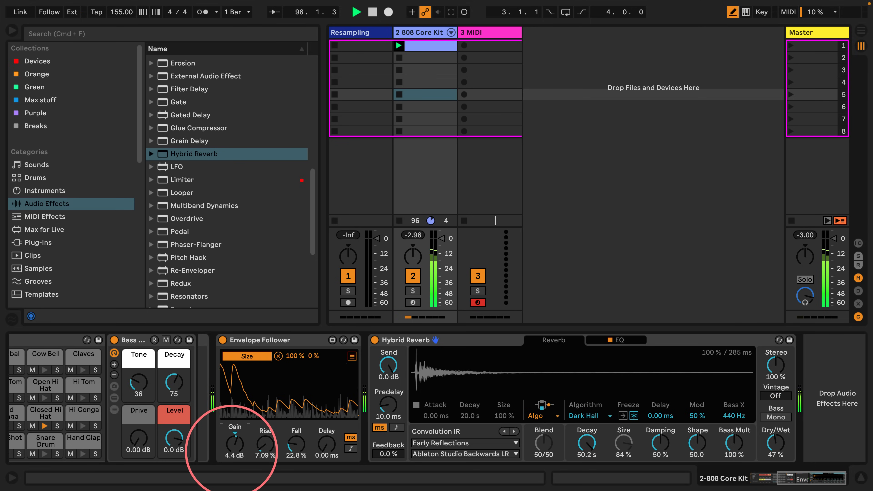
left_click_drag(296, 445, 294, 455)
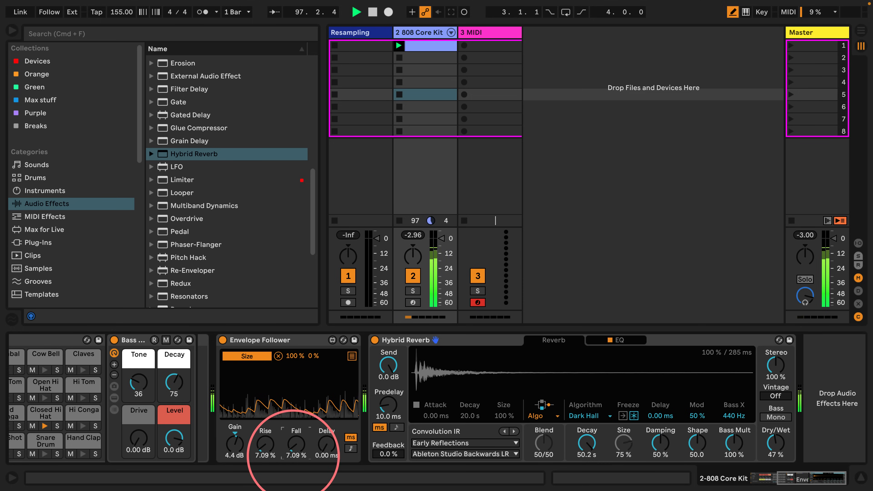
left_click_drag(294, 352, 293, 361)
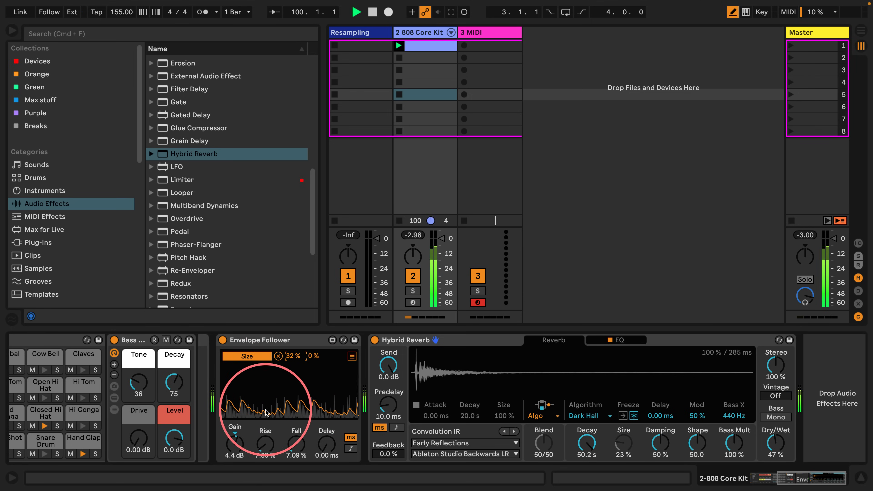
left_click_drag(293, 450, 288, 431)
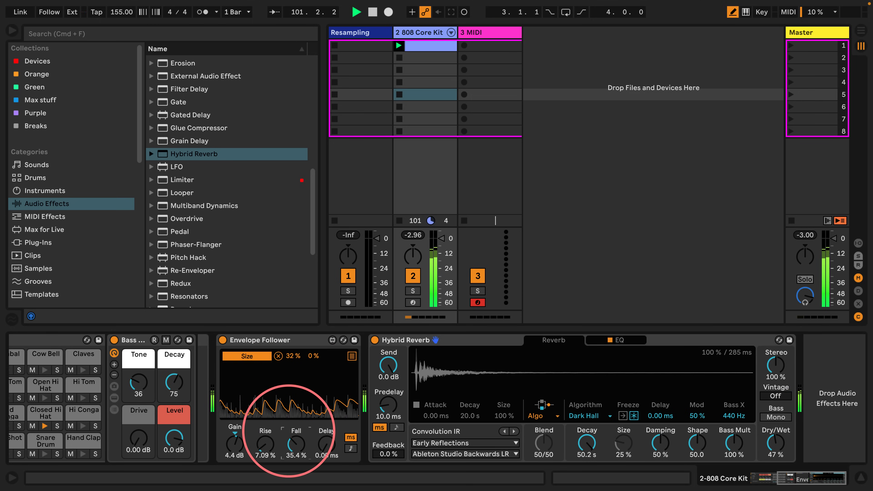
- Set the follower's gain to 20 dB, rise to 22.0%, fall to 45.7% and first Size mapping value to 59%, and stop playback
left_click_drag(234, 447, 229, 431)
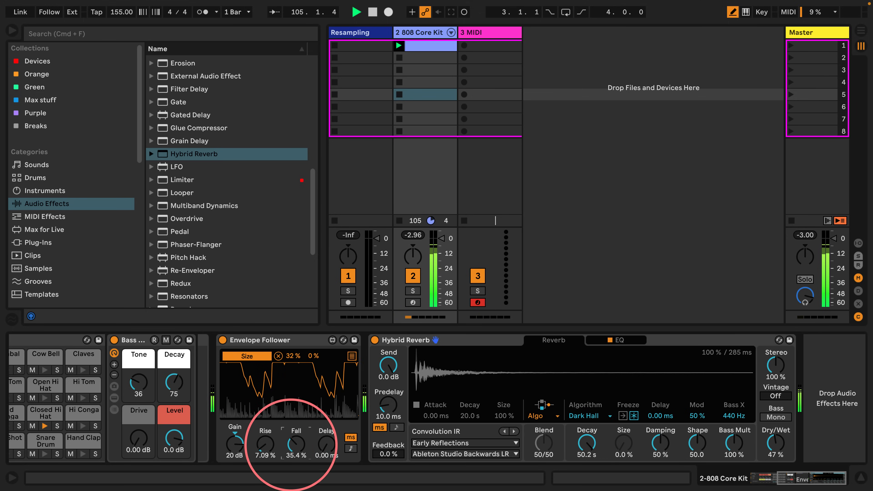
left_click_drag(292, 451, 265, 443)
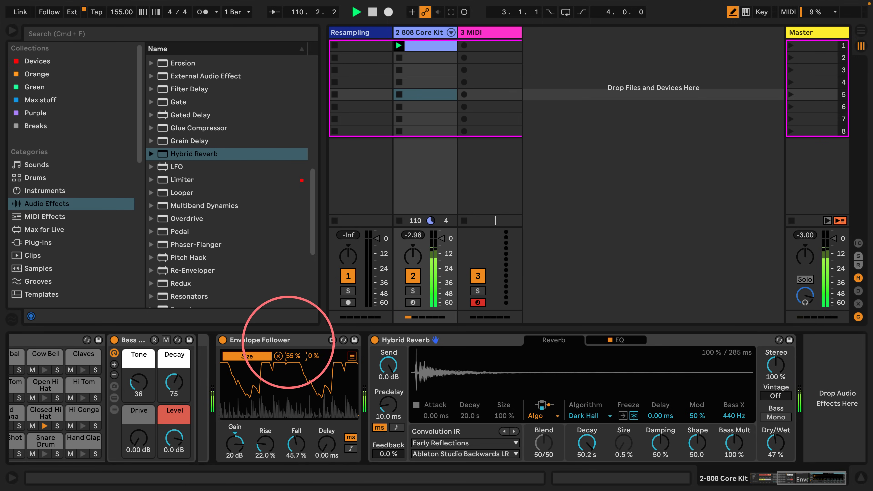
key("space")
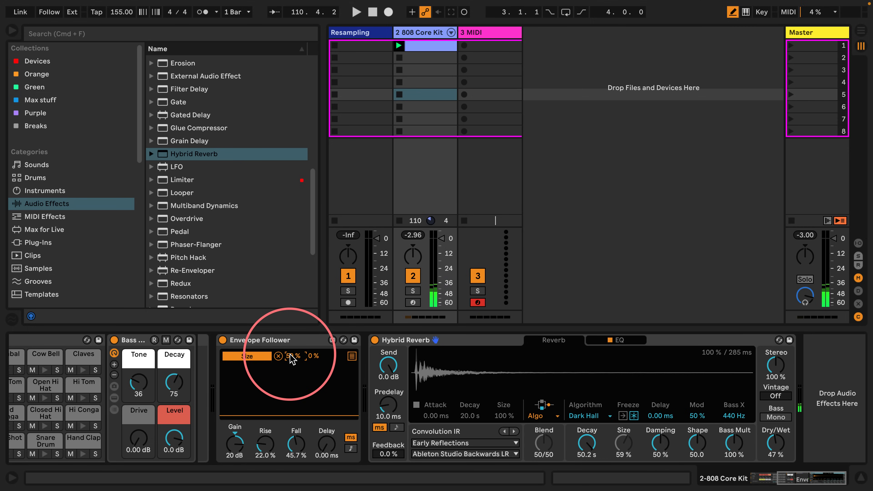
- Insert a Redux between the 808 Core Kit and the Envelope Follower, and delete the Hybrid Reverb
left_click(258, 341)
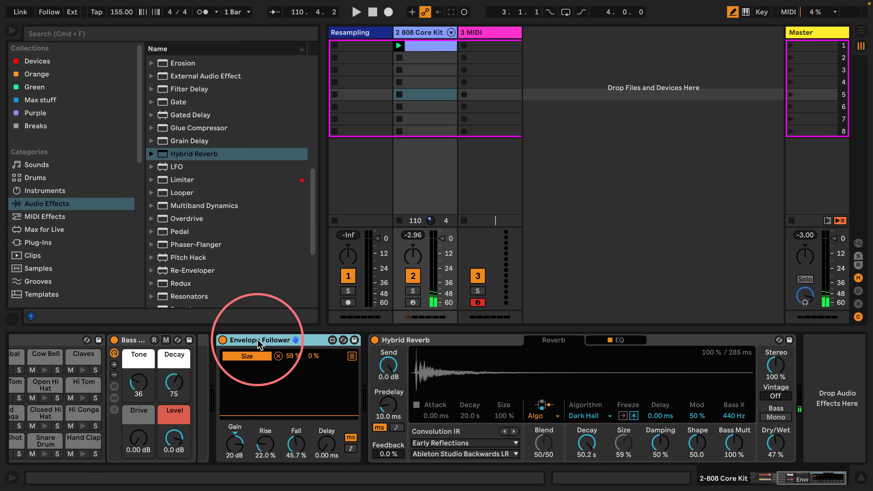
left_click(794, 485)
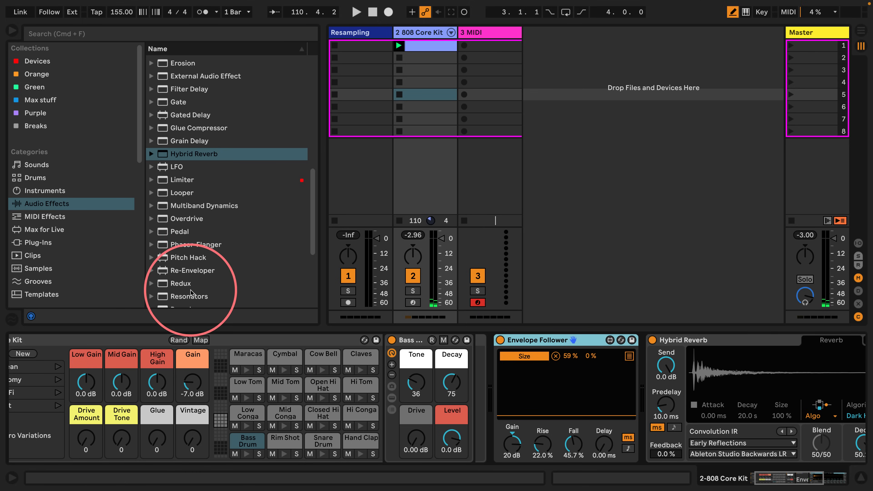
left_click_drag(172, 283, 492, 379)
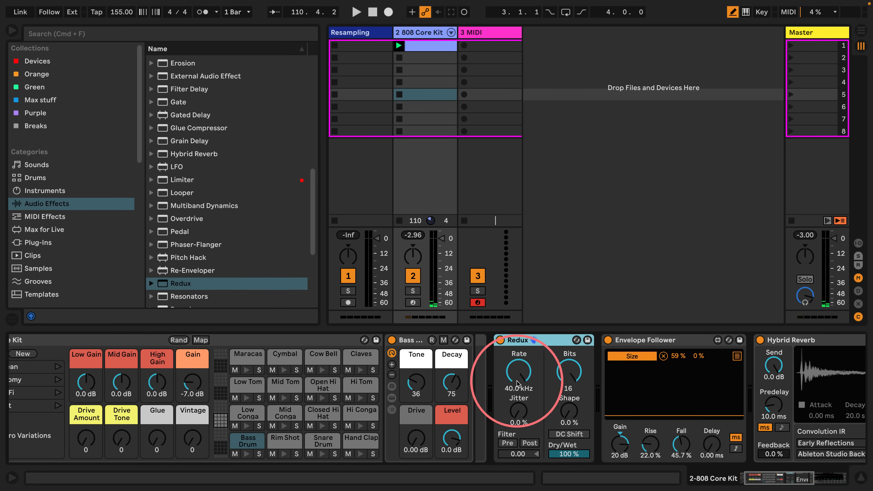
left_click(538, 337)
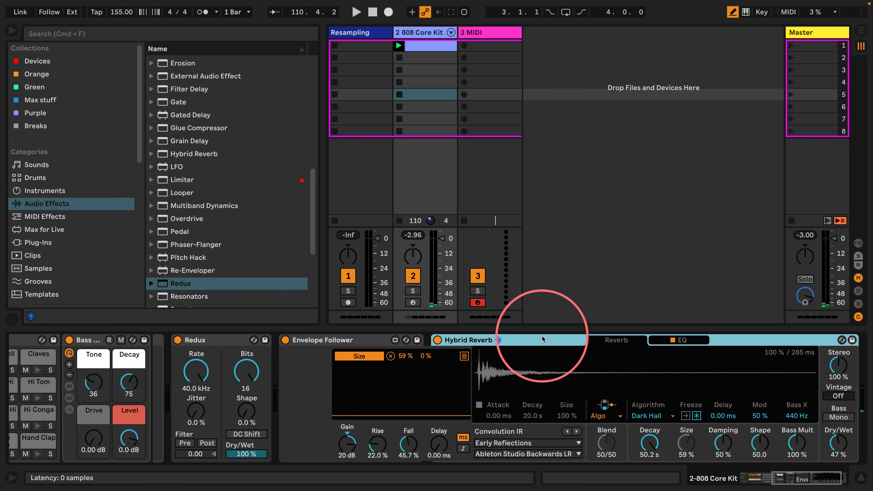
key("Delete")
scroll(253, 371, "left", 3)
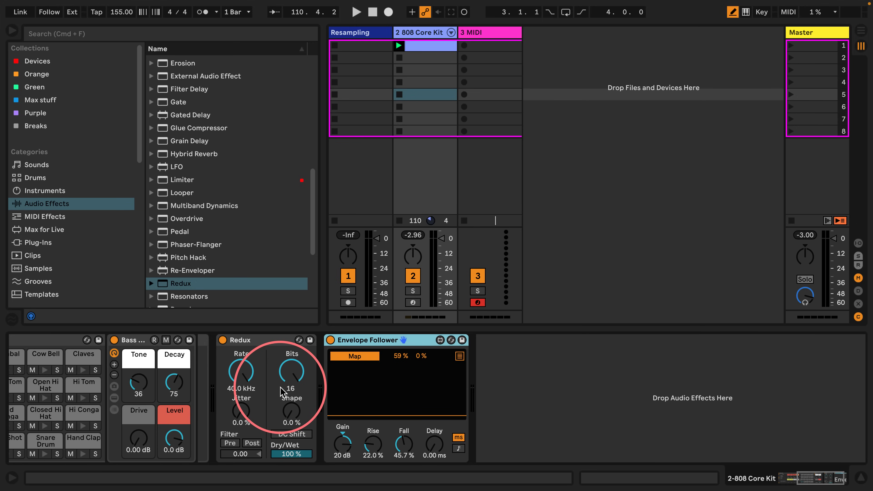
- Start playback with Redux's rate at 40.6 Hz, reset the Envelope Follower's gain and rise to zero, and set its fall to 1.57%
key("space")
left_click(241, 372)
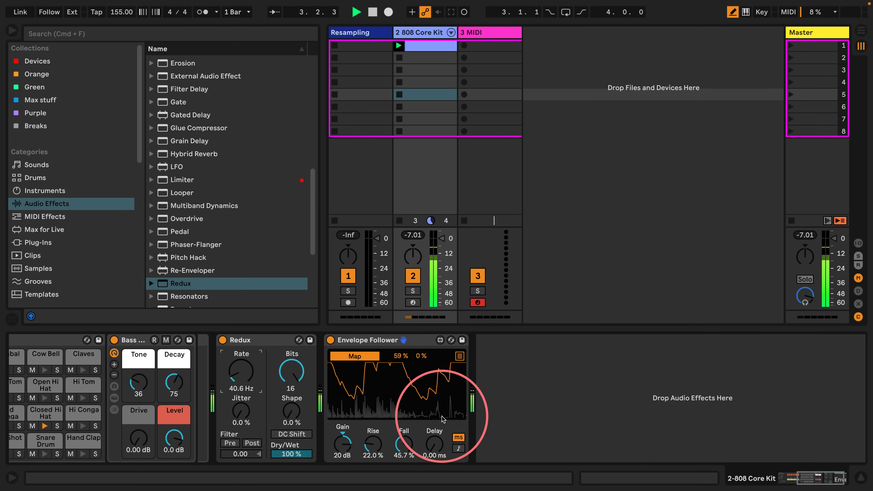
double_click(339, 442)
double_click(370, 447)
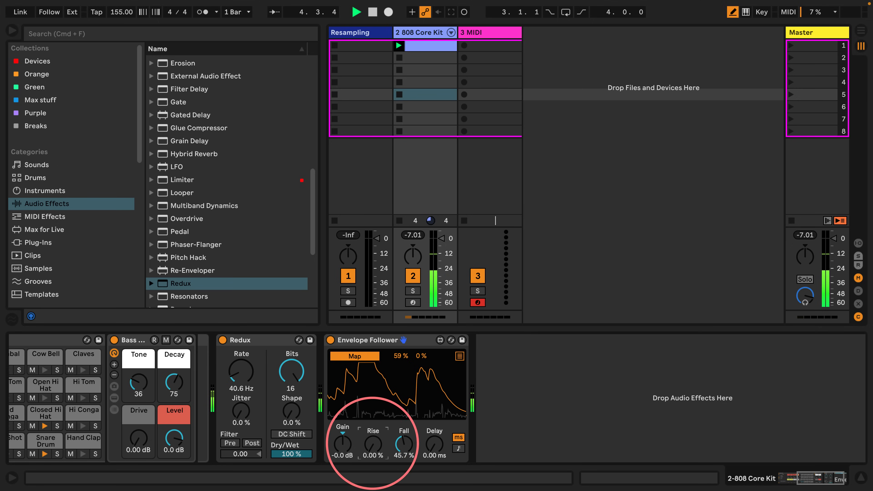
double_click(402, 446)
left_click_drag(403, 460, 402, 448)
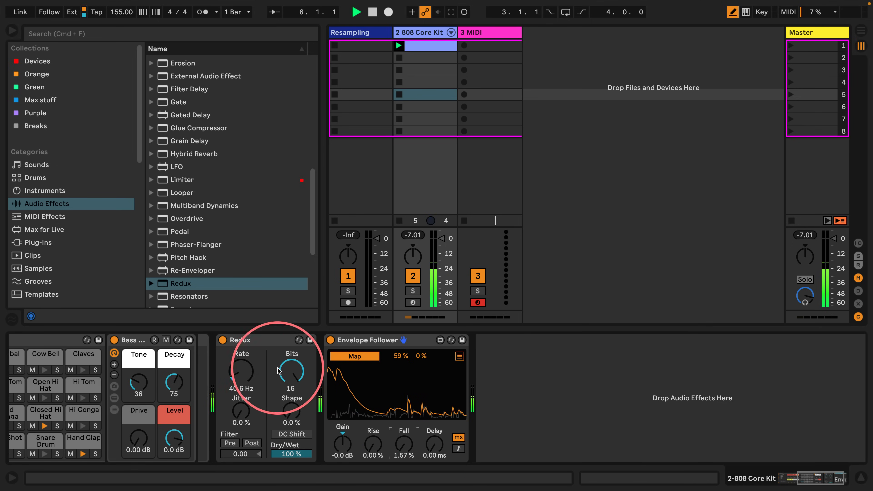
- Reset Redux's rate to 40.0 kHz, reduce its bits to 3, and set the rate to 1.62 kHz
double_click(237, 371)
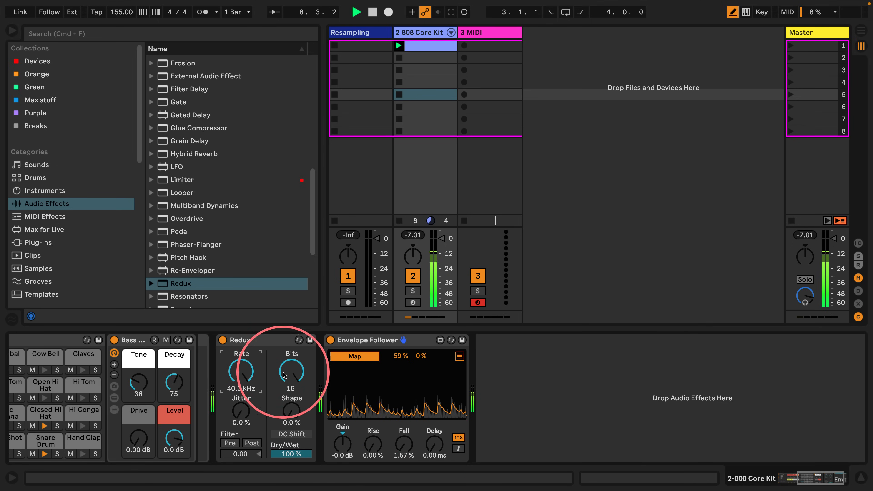
left_click_drag(291, 362, 299, 373)
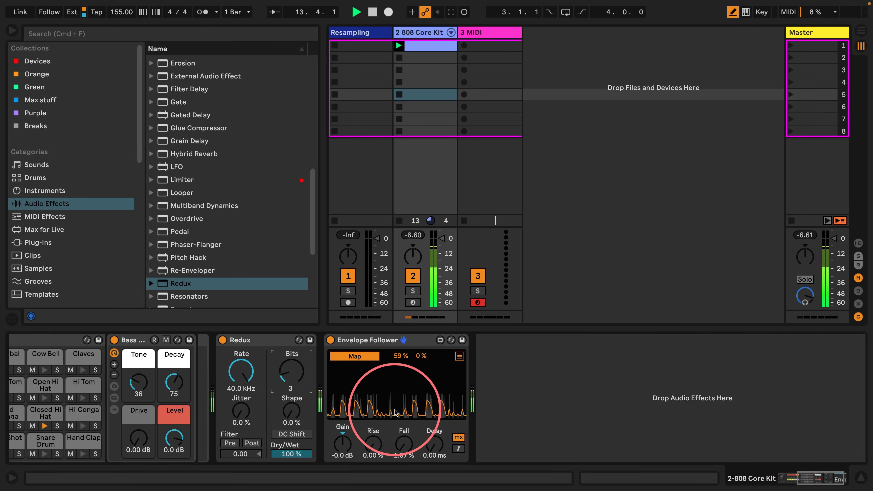
left_click_drag(241, 371, 241, 400)
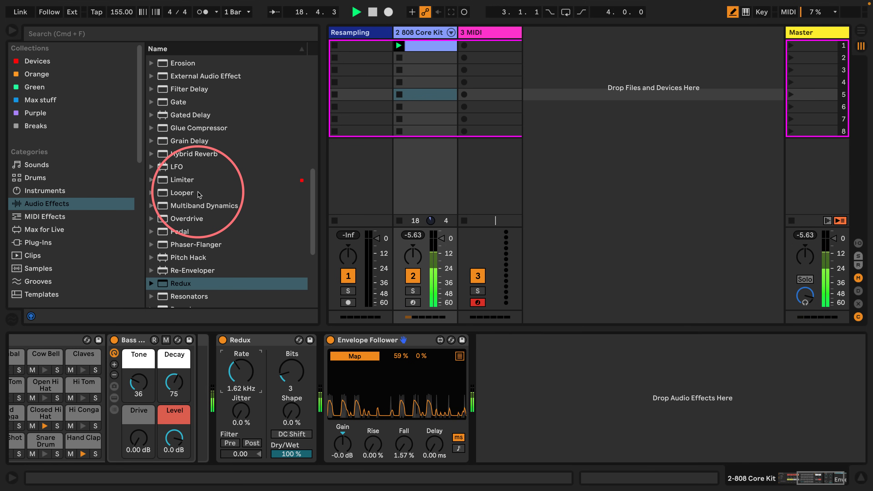
- Add a Corpus from the audio effects after the Envelope Follower
scroll(217, 203, "up", 6)
scroll(223, 199, "up", 6)
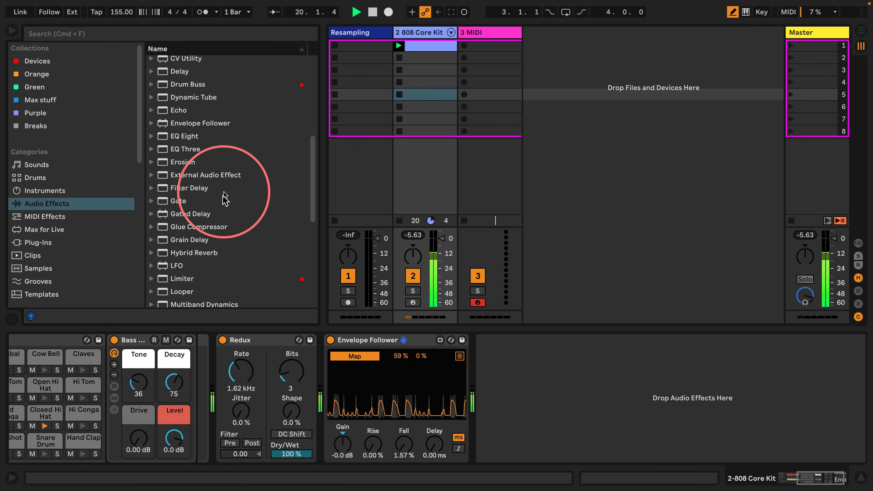
scroll(224, 187, "up", 13)
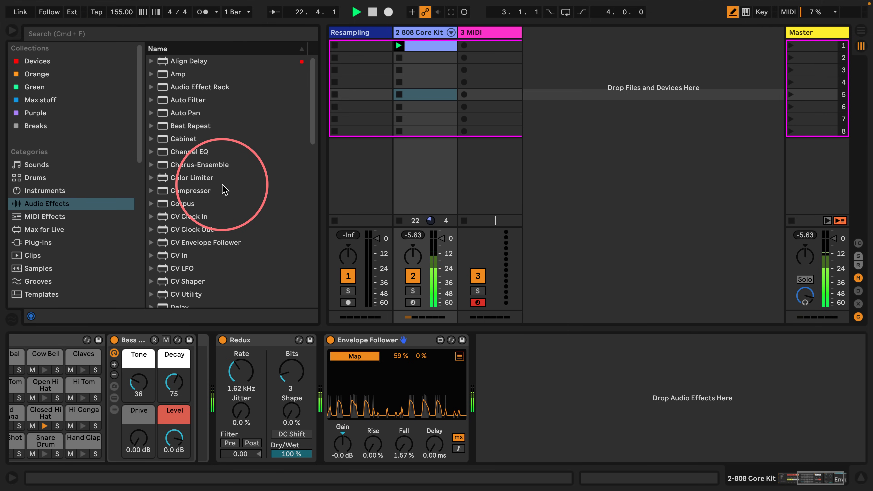
left_click_drag(178, 203, 504, 384)
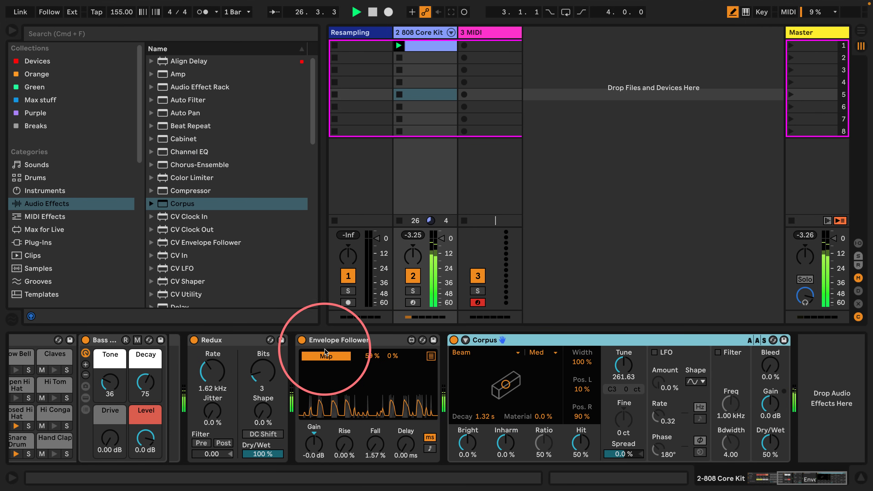
- Map the Envelope Follower to Corpus's Tune, and set Redux to 2 bits with a rate of 2.25 kHz
left_click(326, 357)
left_click(621, 364)
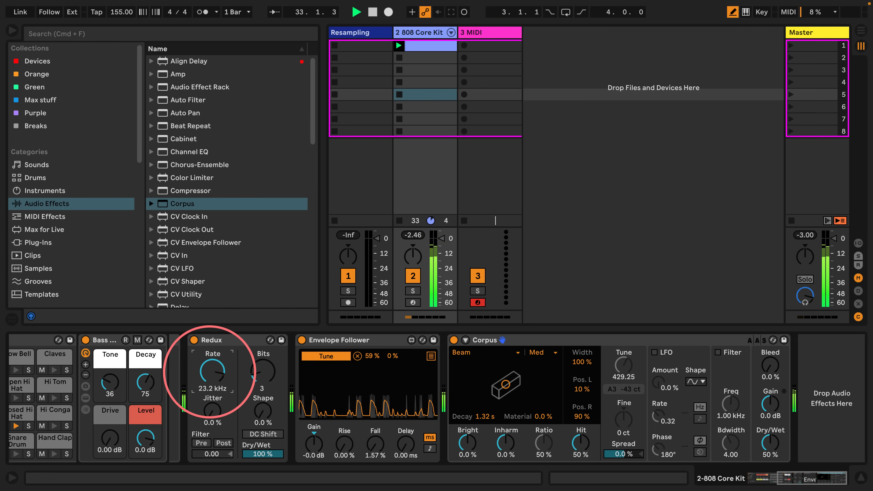
left_click_drag(262, 375, 261, 347)
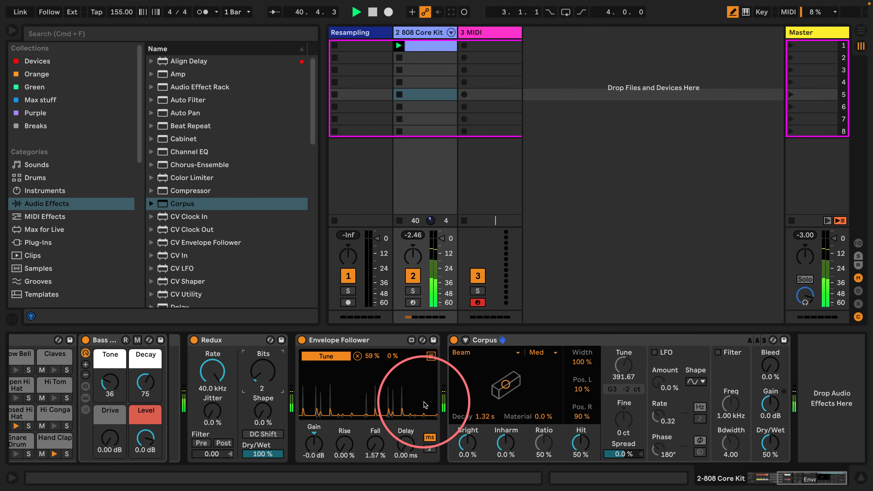
mouse_move(211, 370)
left_mouse_down()
mouse_move(211, 399)
mouse_move(212, 379)
left_mouse_up()
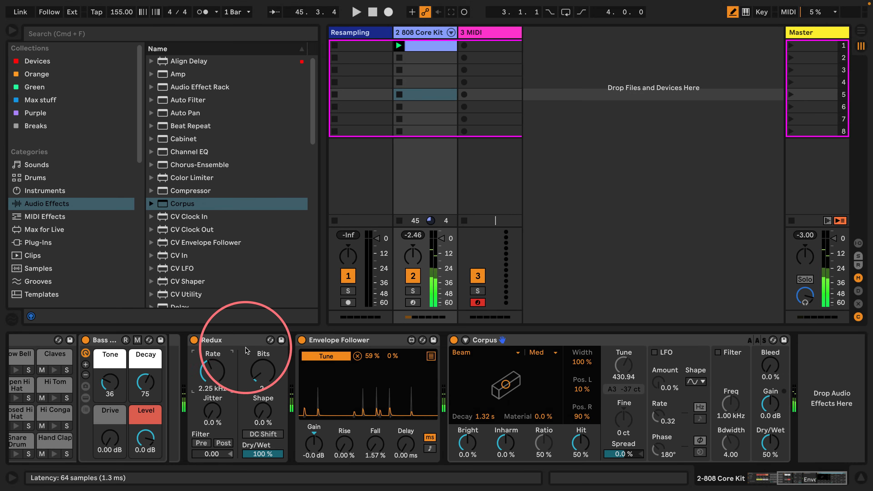
- Delete the Redux and the Corpus from the 808 Core Kit track, keeping the Envelope Follower
left_click(238, 343)
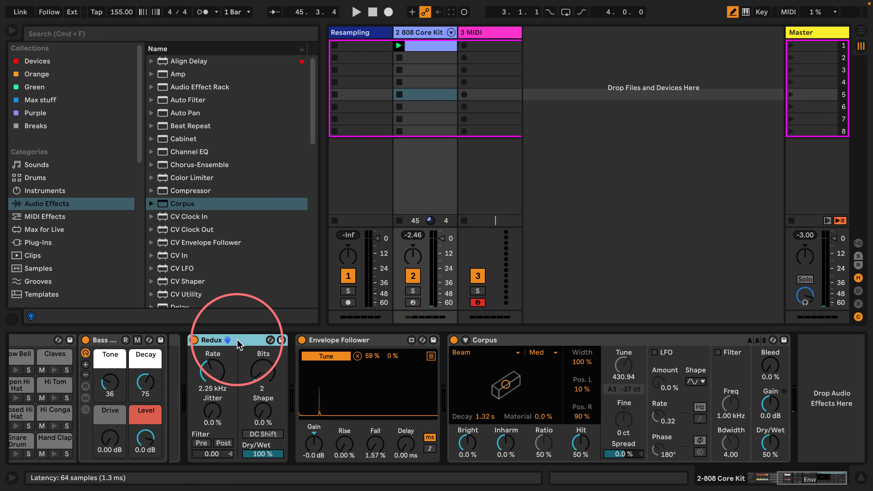
key("Delete")
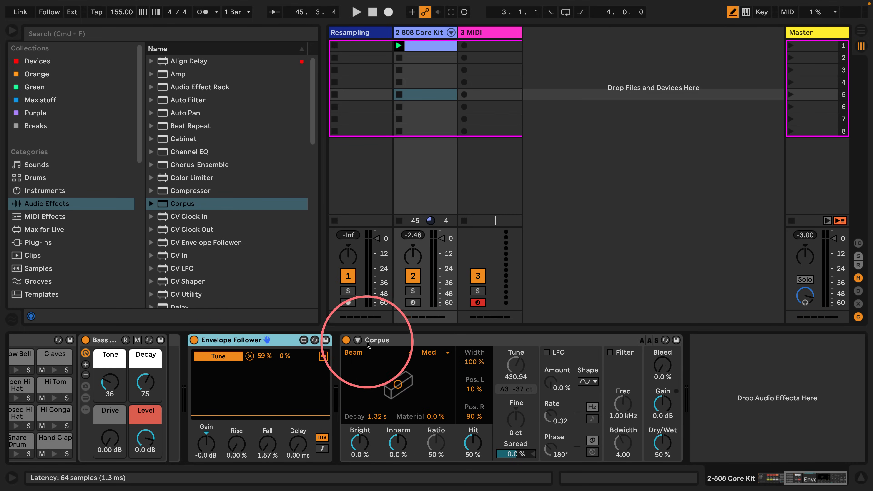
left_click(407, 340)
key("Delete")
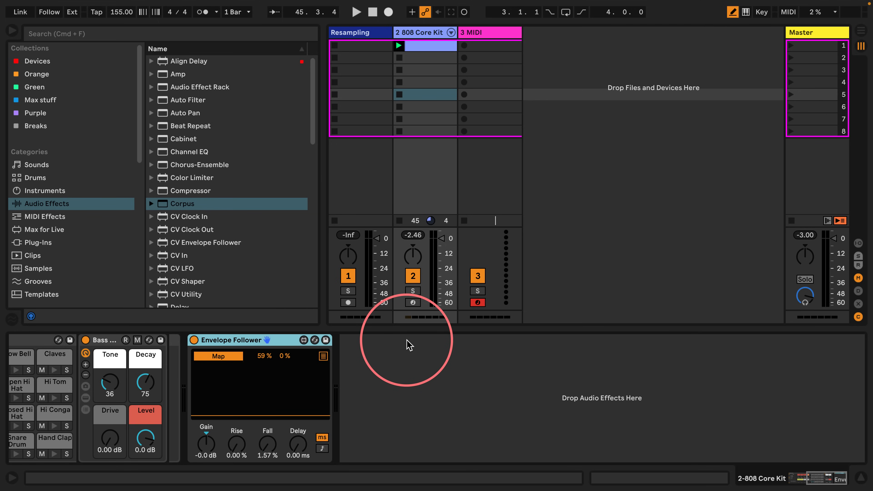
- Add a Simpler instrument on a new track, and bring the 808 Core Kit track's device chain into view
left_click(28, 189)
left_click_drag(179, 255, 609, 86)
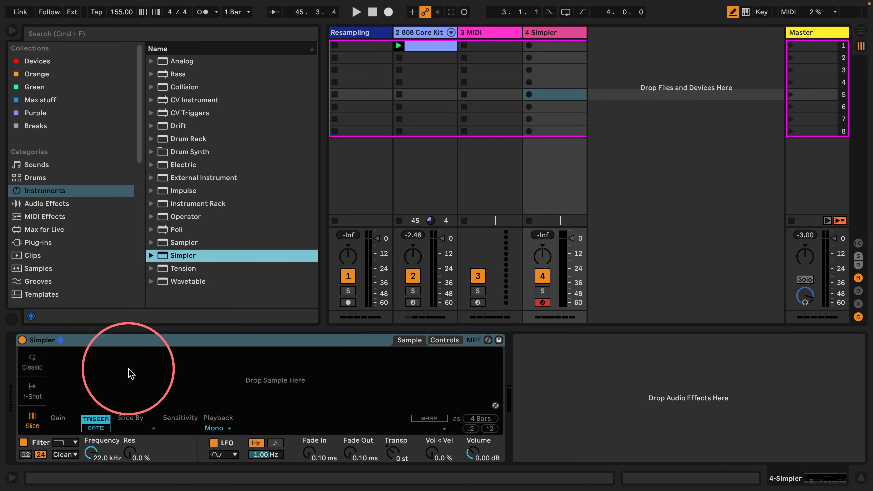
left_click(415, 33)
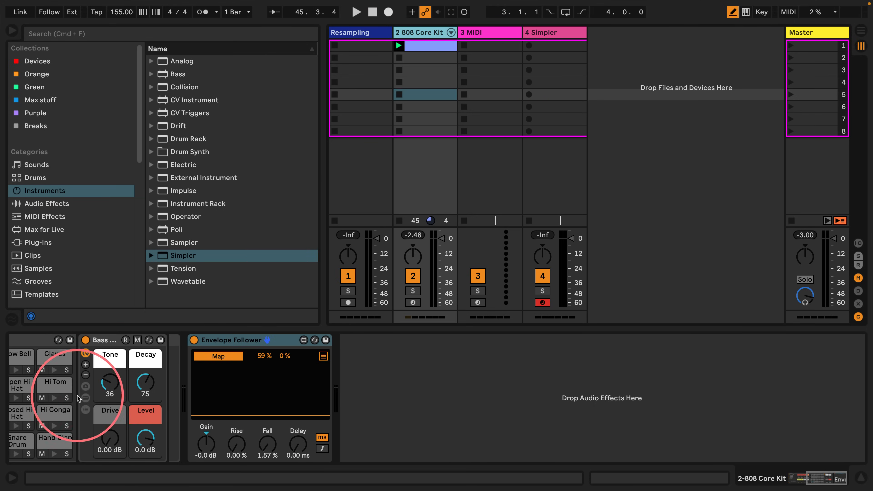
left_click(769, 481)
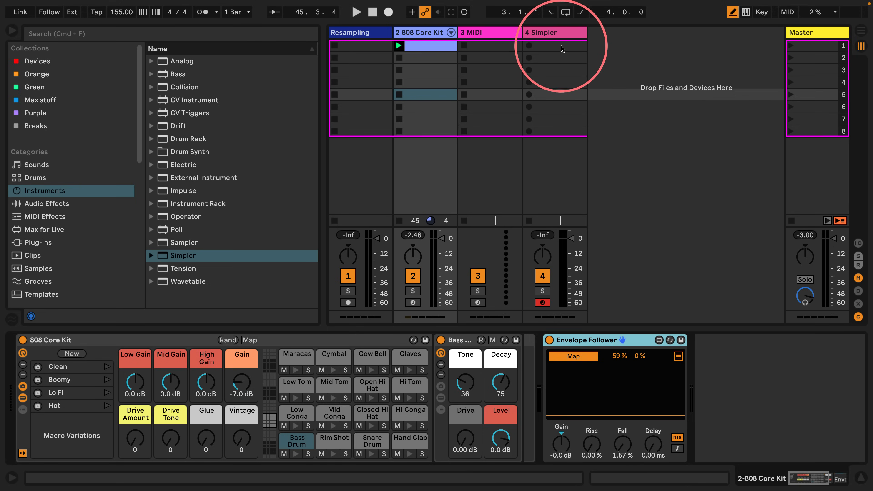
- Select the Simpler track and open the Vocals folder inside the SAMPLES and AUDIO place
left_click(558, 34)
scroll(60, 219, "down", 4)
scroll(59, 219, "down", 10)
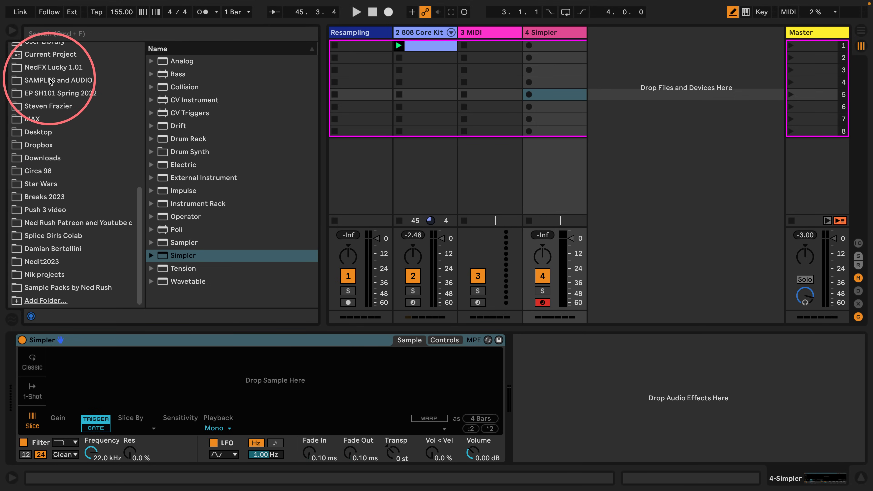
scroll(45, 97, "up", 5)
left_click(45, 156)
scroll(273, 156, "down", 20)
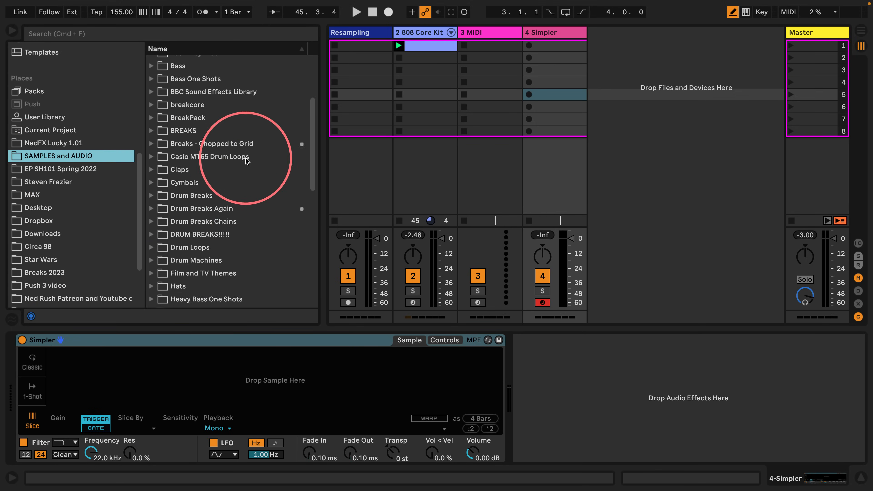
left_click(159, 260)
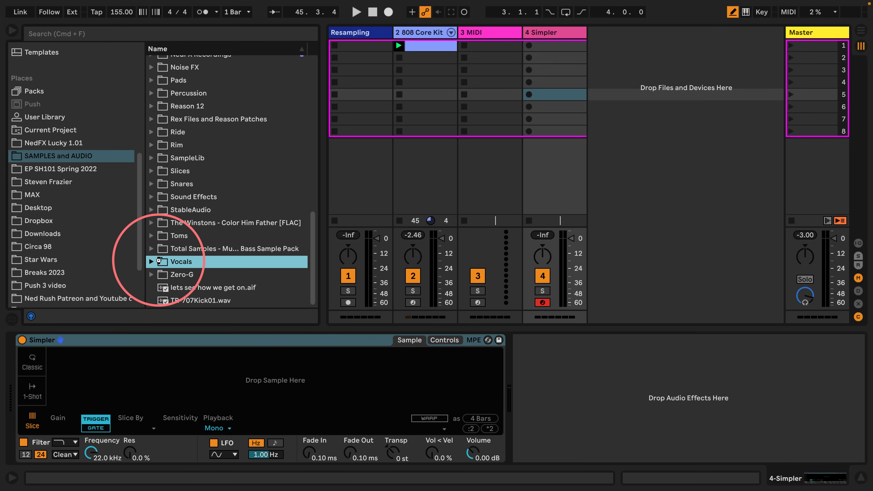
scroll(197, 185, "down", 10)
- Audition several 28a-voc vocal samples and load 28a-voc31.wav into Simpler
left_click(189, 204)
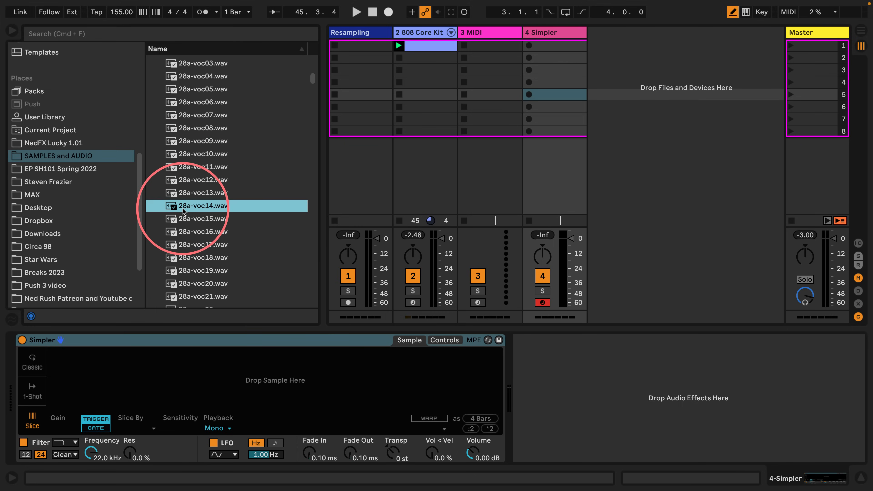
scroll(185, 213, "down", 3)
left_click(186, 213)
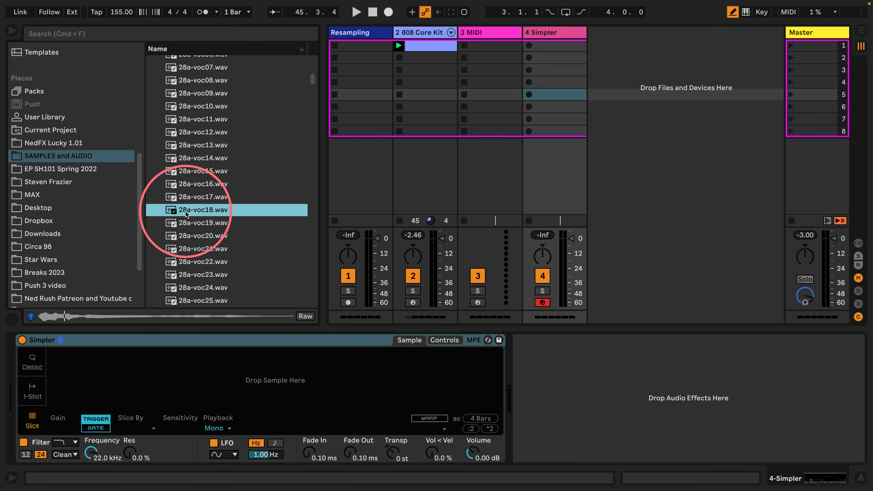
scroll(187, 215, "down", 3)
left_click(189, 216)
scroll(189, 220, "down", 3)
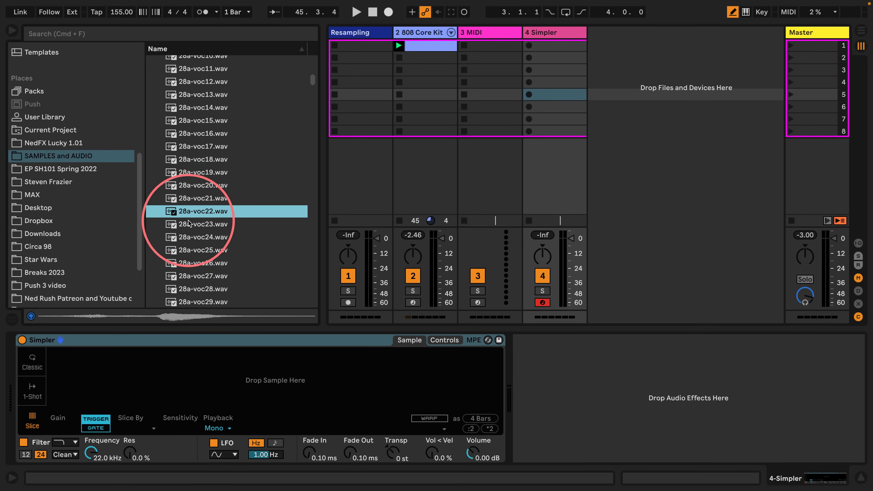
left_click(190, 235)
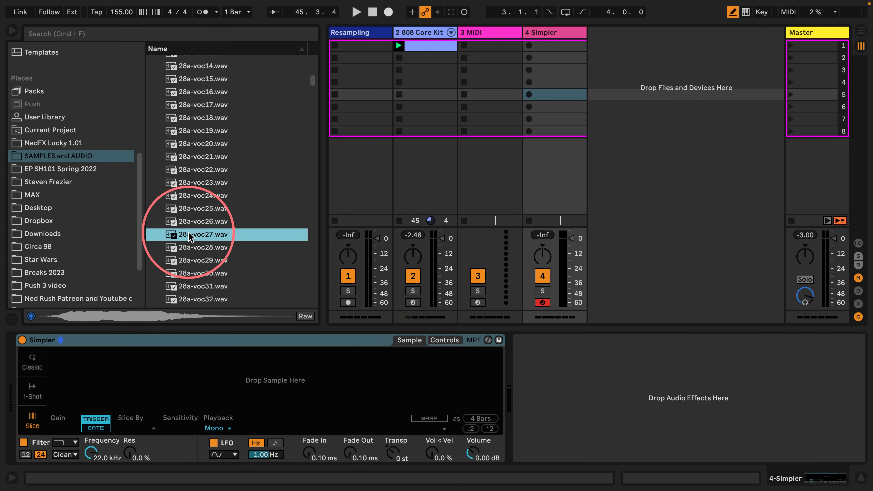
scroll(189, 227, "down", 4)
left_click(188, 215)
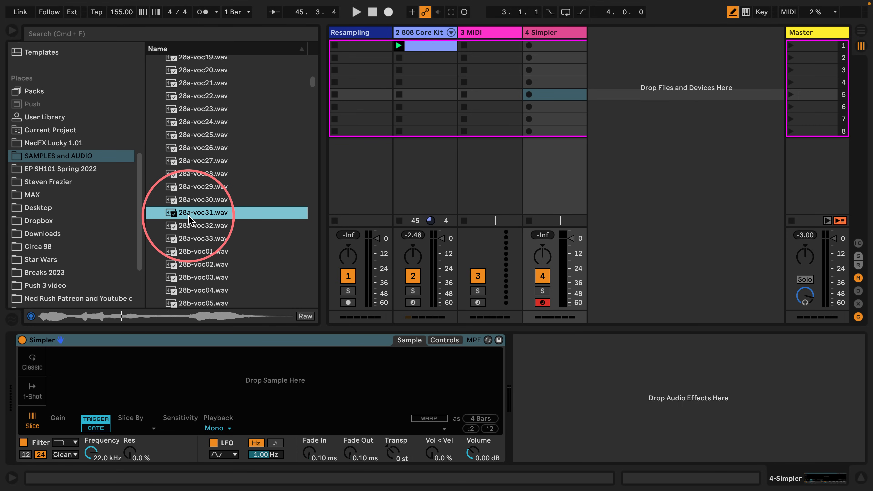
left_click_drag(188, 216, 196, 374)
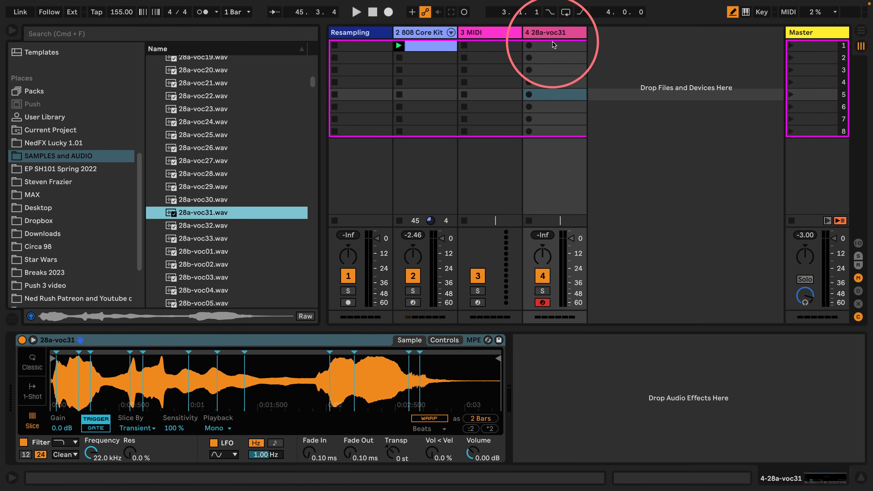
- Create a MIDI clip in the vocal track's first slot with a C3 note, and extend both loop and note to two bars
left_click(550, 49)
double_click(550, 49)
left_click(321, 398)
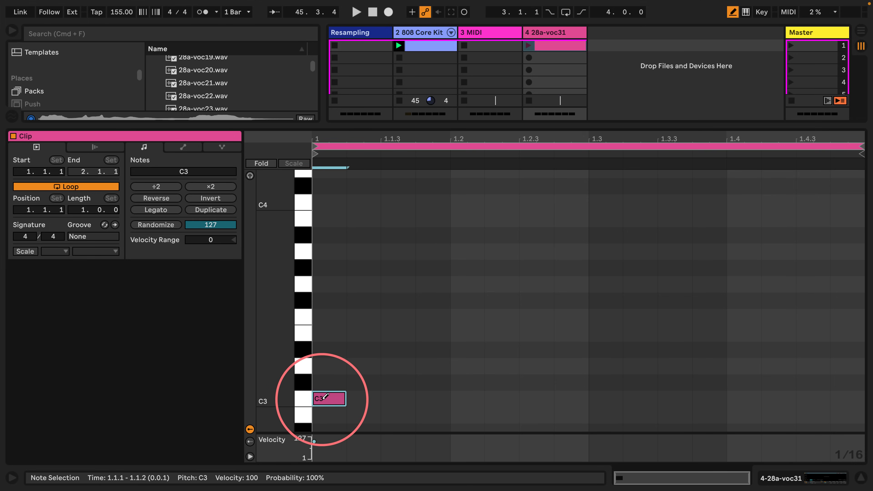
left_click(156, 210)
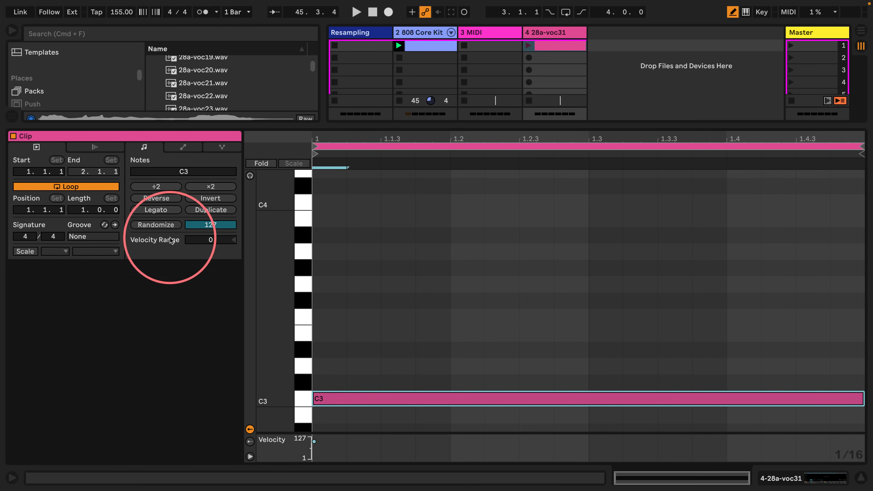
left_click(72, 211)
key("Up")
left_click(156, 210)
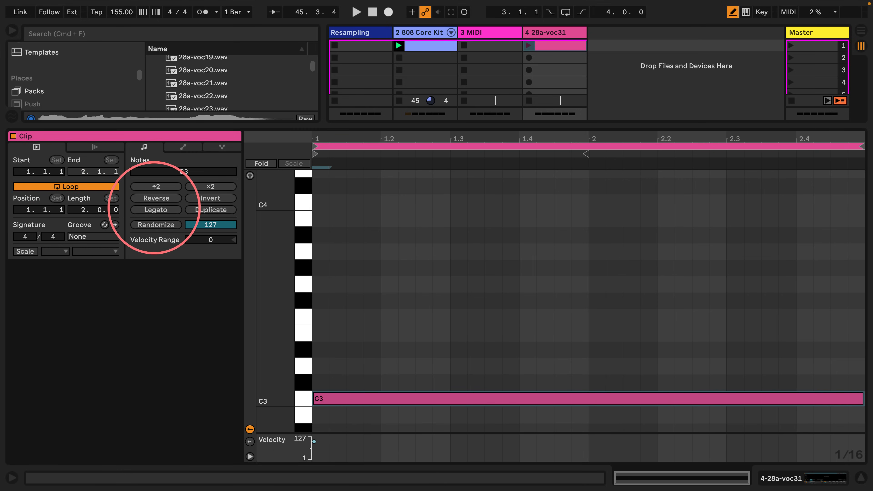
- Put Simpler in Classic mode, and stop the 808 clip so that only the vocal clip plays
left_click(823, 487)
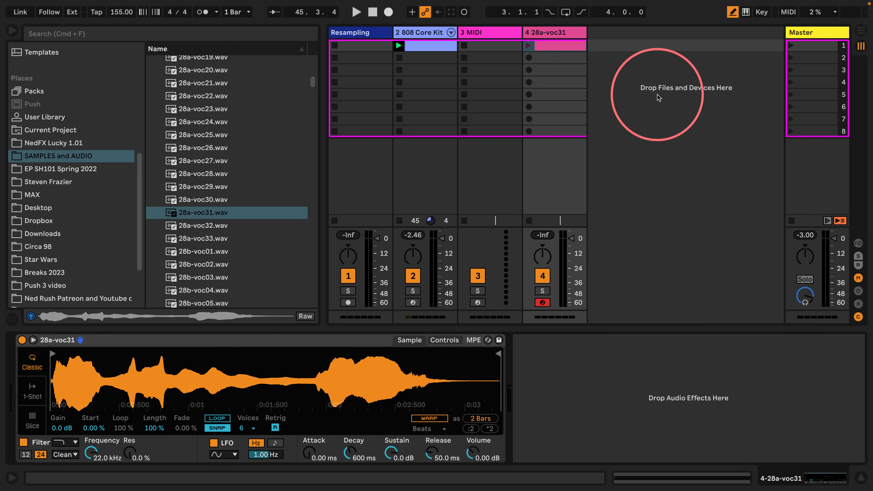
left_click(399, 221)
left_click(528, 45)
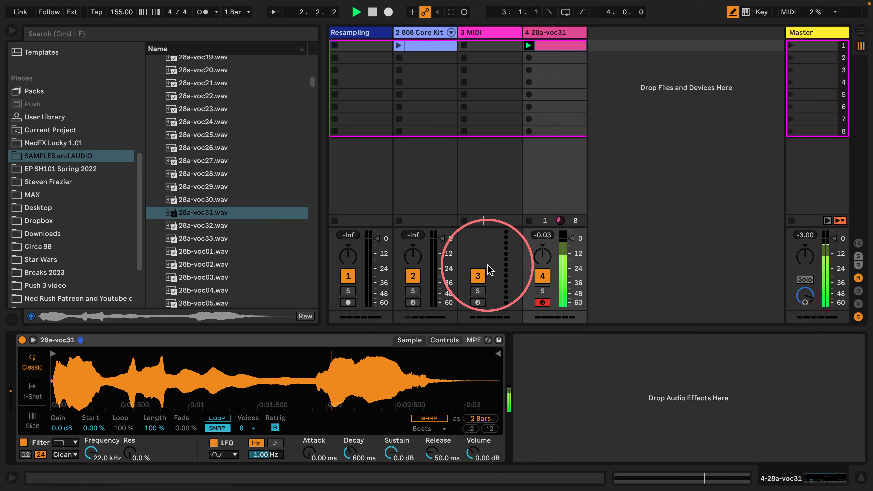
- Limit Simpler to 1 voice and turn on its sample loop
left_click(247, 430)
left_click(251, 276)
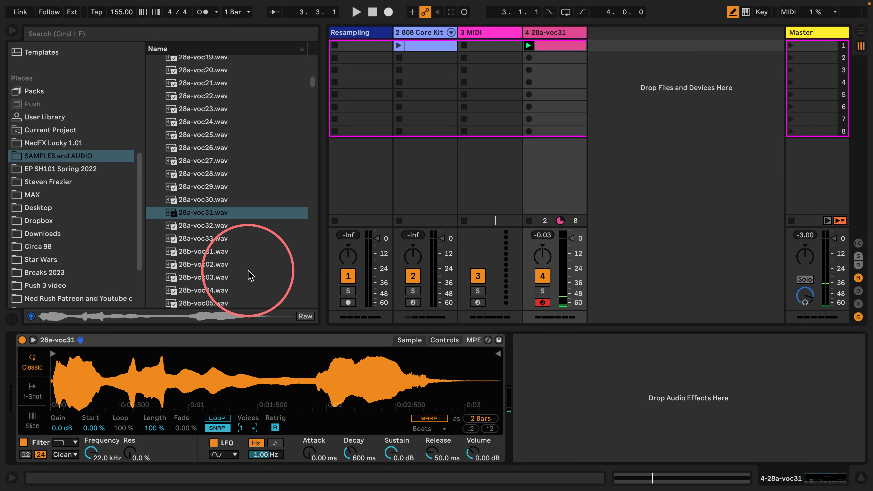
left_click(213, 418)
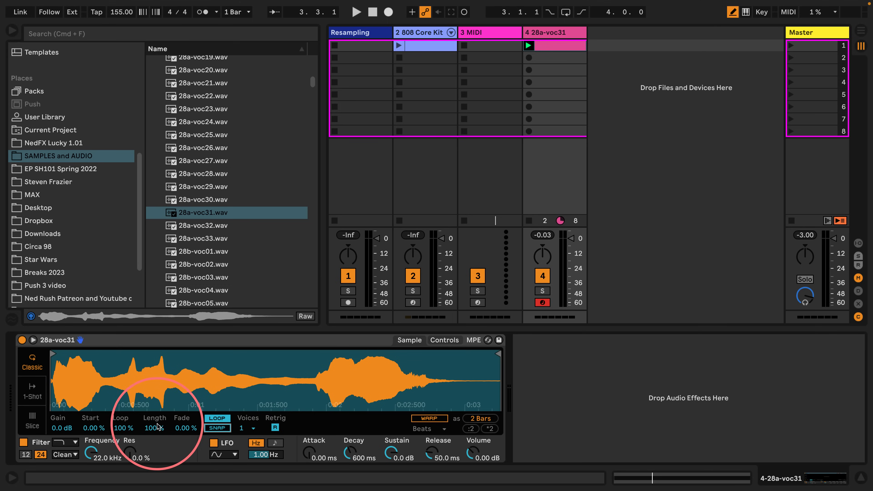
- Nudge the vocal sample's start flag inward, and set Simpler's Start to 3.12% and Length to 2.34%
left_click_drag(154, 427, 157, 429)
key("space")
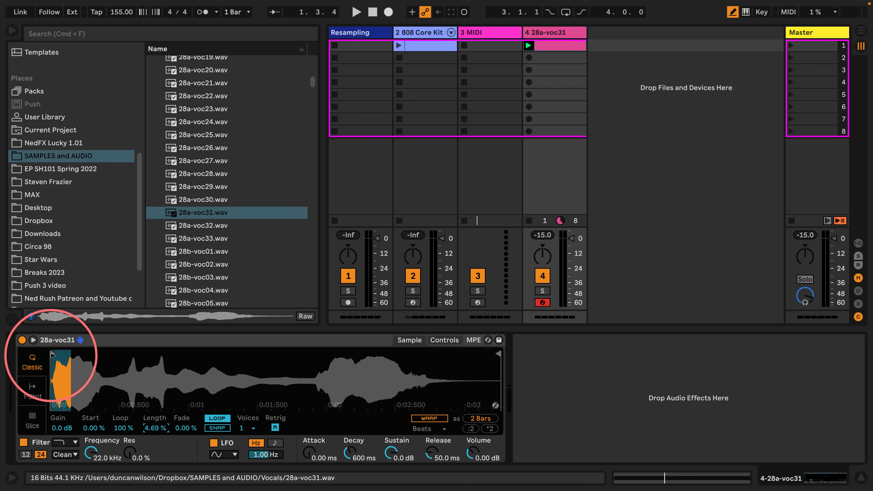
left_click_drag(51, 355, 56, 356)
left_click_drag(89, 430, 88, 424)
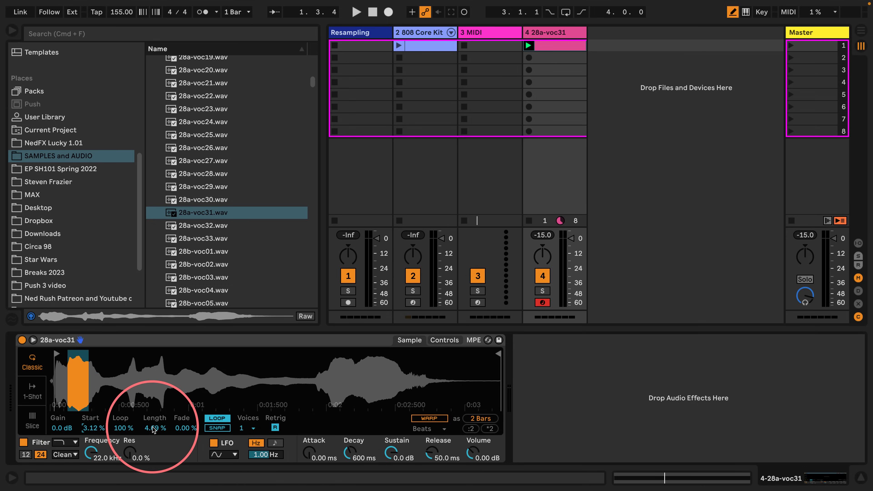
left_click_drag(153, 427, 153, 430)
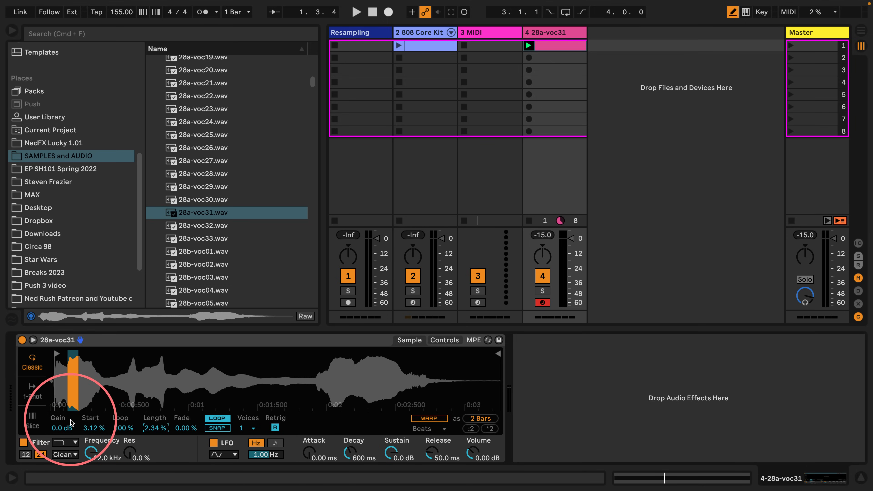
- Play the short vocal loop briefly and set its loop fade to 100%
key("space")
key("space")
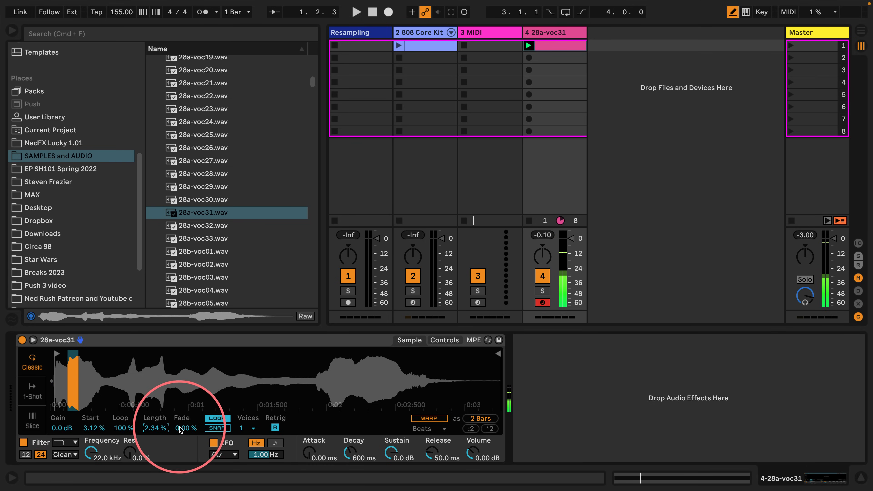
left_click_drag(182, 428, 181, 427)
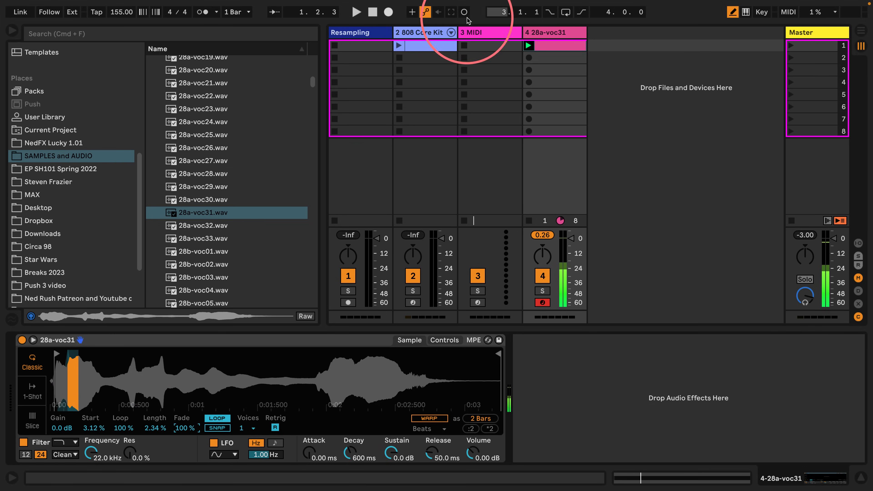
- Map the 808 track's Envelope Follower to Simpler's sample Start, and launch the 808 clip alongside the vocal clip
left_click(419, 35)
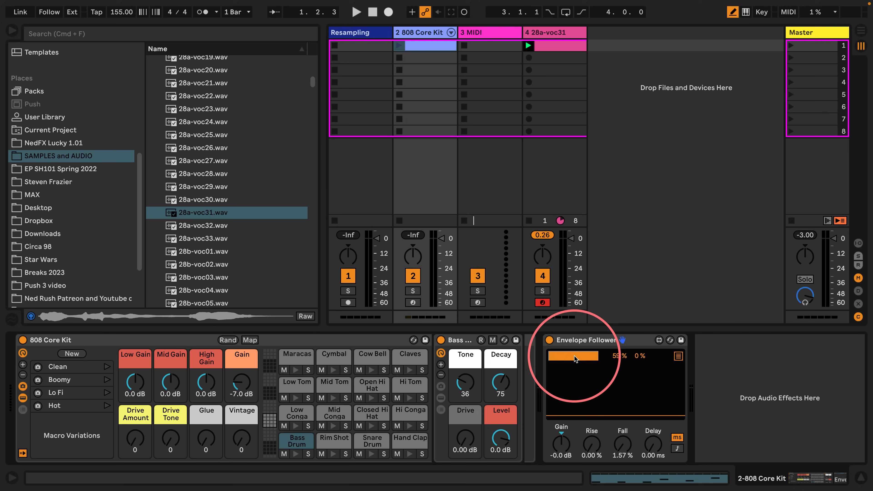
left_click(531, 34)
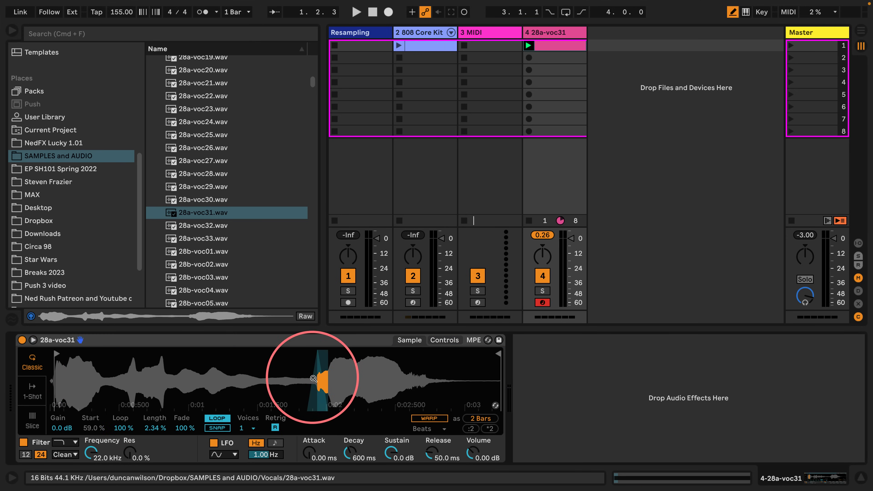
left_click(399, 46)
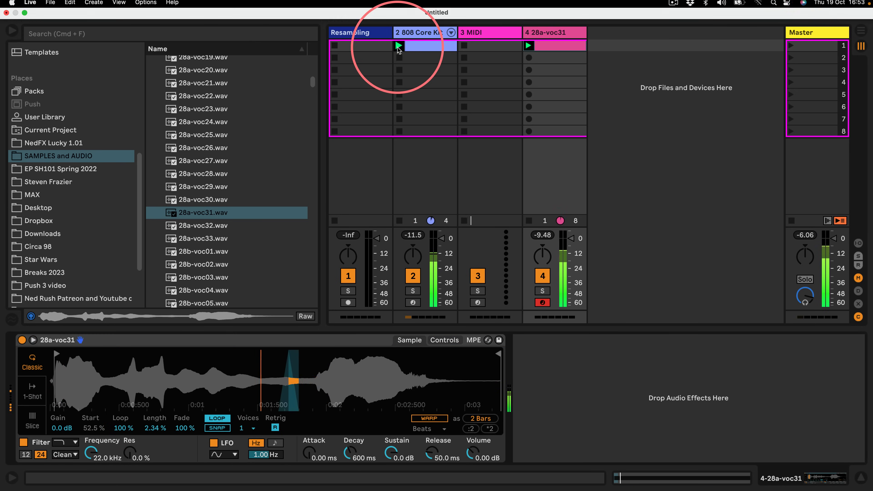
left_click_drag(264, 381, 291, 381)
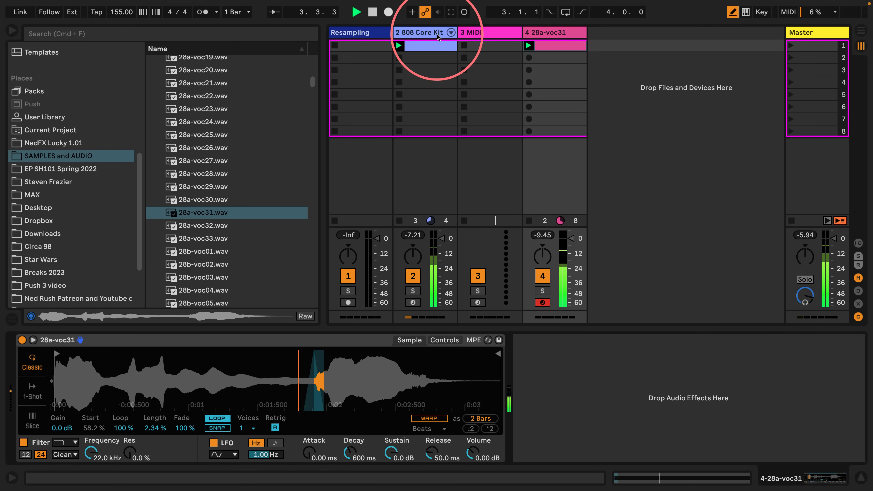
- Set the minimum of the Envelope Follower's sample-start mapping to 0%
left_click(410, 51)
left_click_drag(619, 357, 623, 407)
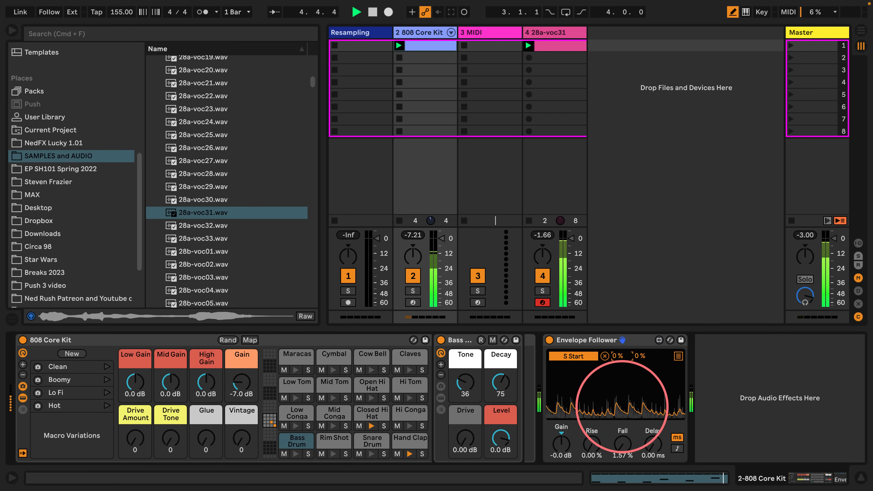
- Set the maximum of the Envelope Follower's sample-start mapping to 100%, and shorten Simpler's Length to 0.30%
left_click_drag(638, 356, 658, 290)
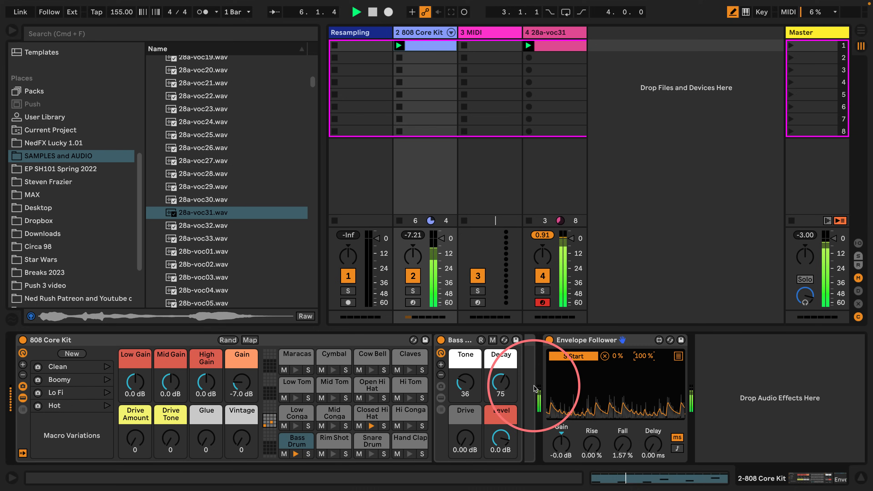
left_click(544, 35)
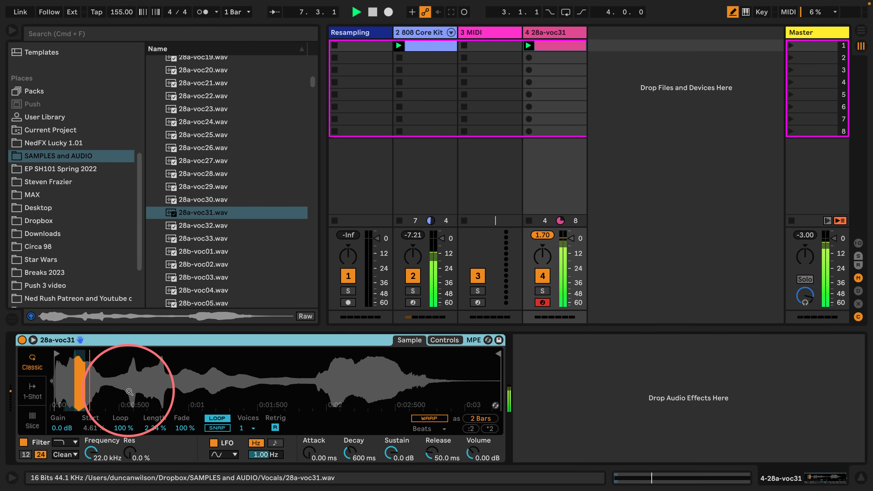
left_click_drag(155, 427, 155, 454)
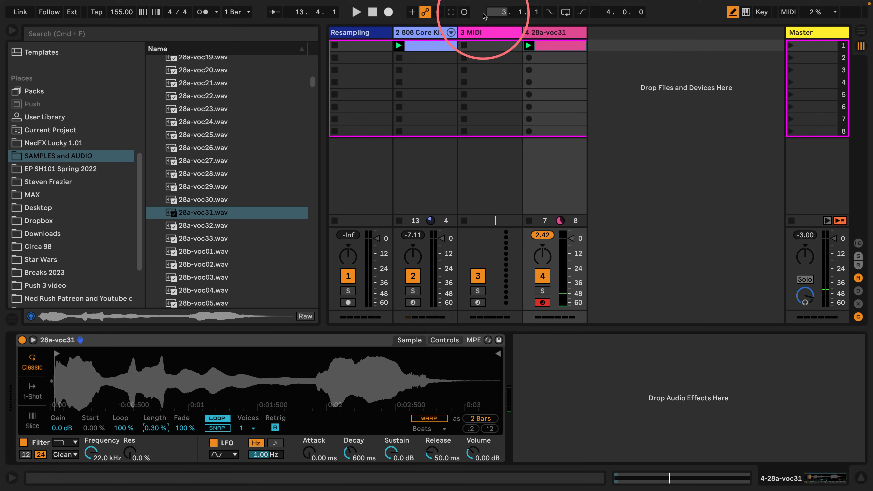
- Restart playback and set the 808 track's Envelope Follower Rise to 7.09% and Fall to 20.5%
left_click(418, 32)
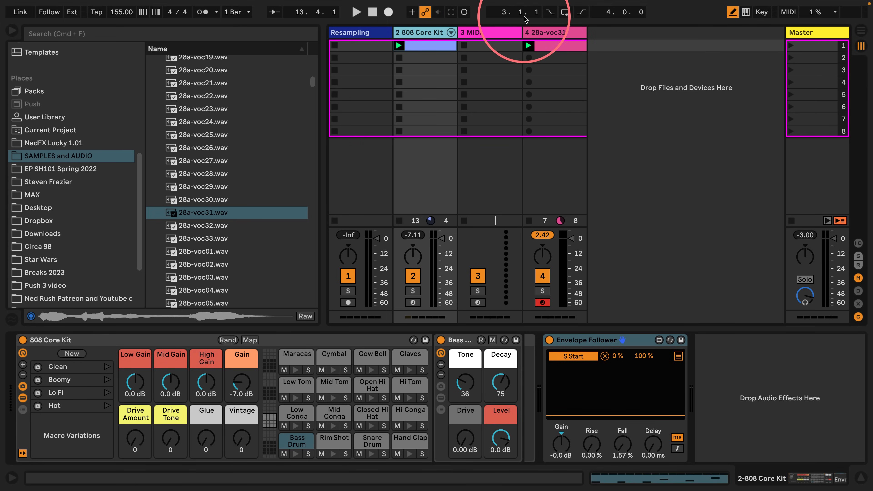
left_click(529, 34)
left_click(435, 35)
left_click(535, 35)
left_click(413, 32)
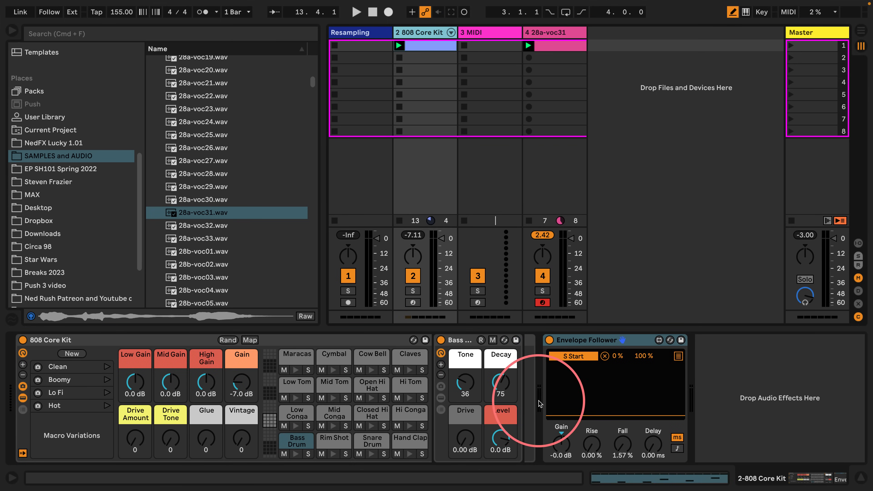
key("space")
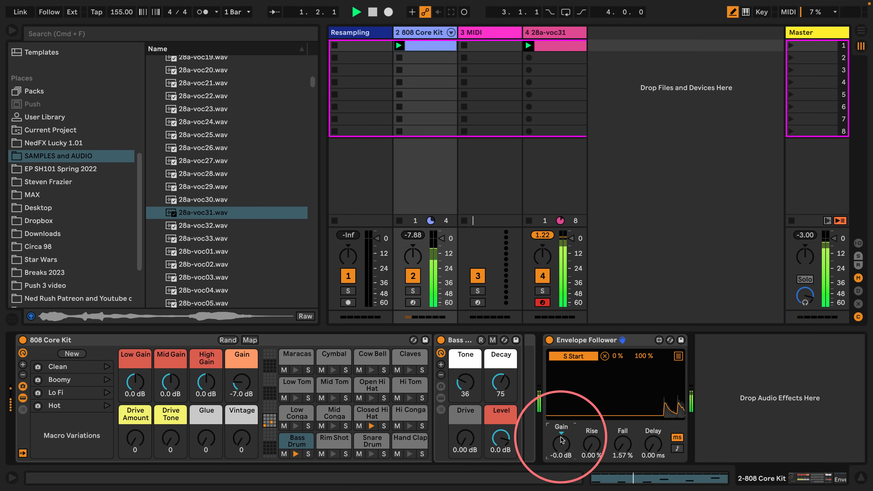
left_click_drag(591, 447, 623, 437)
- Move the vocal sample's start flag just past the half-second mark, and set Simpler's Length to 1.00%
left_click(550, 34)
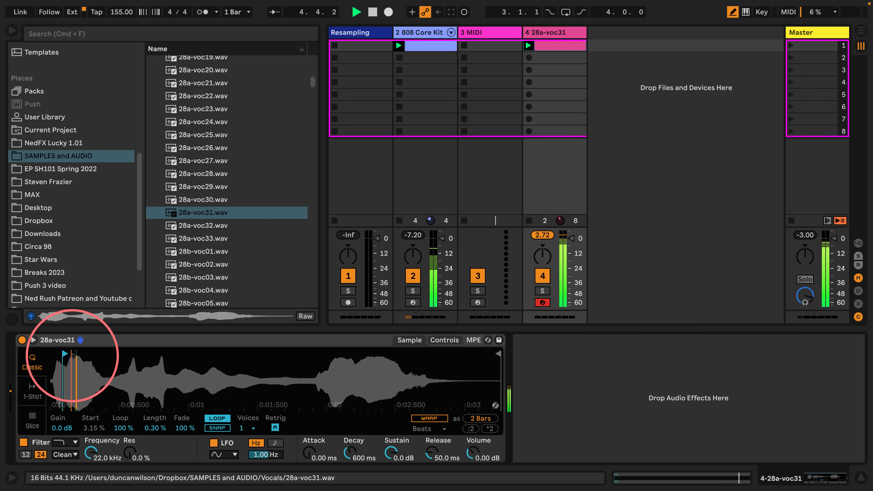
left_click_drag(130, 354, 134, 354)
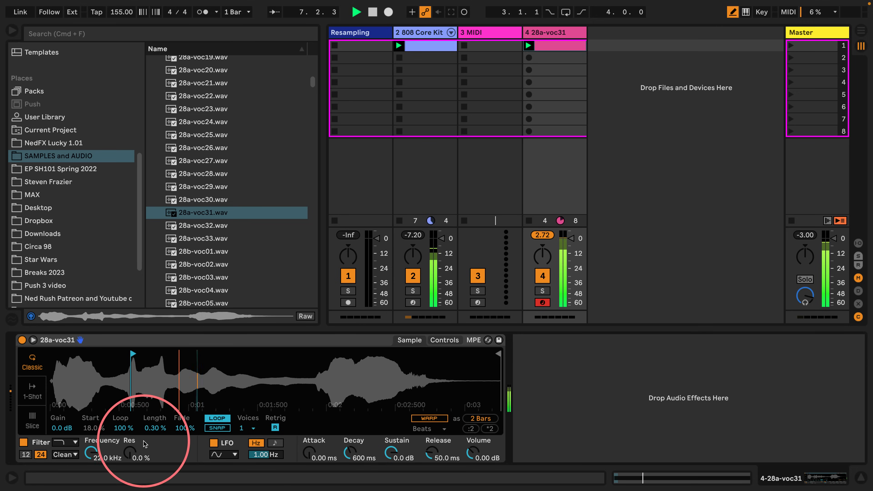
left_click(156, 430)
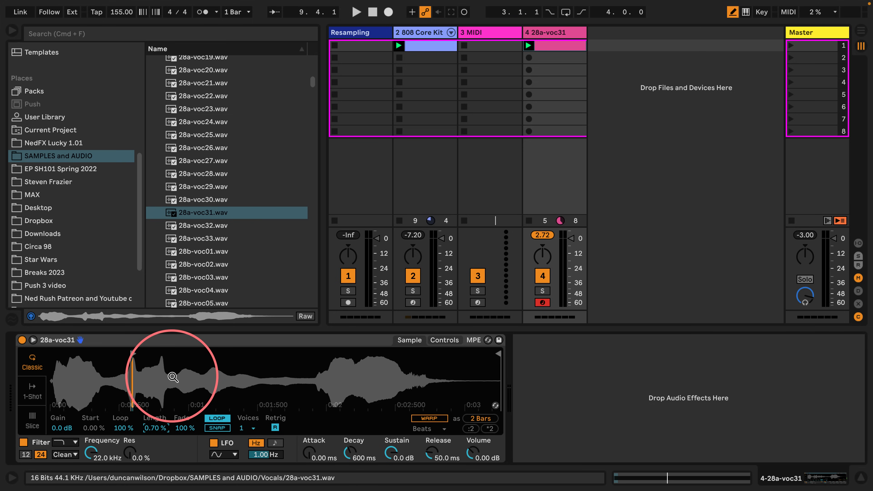
key("space")
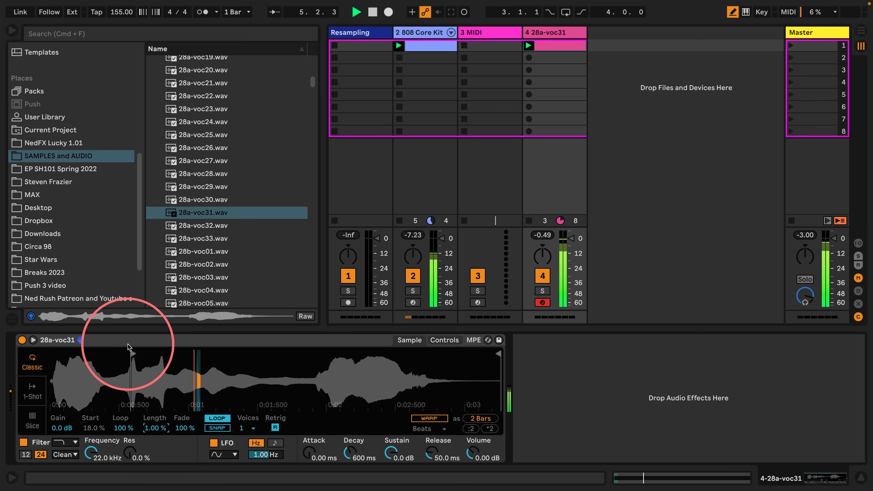
- Move the vocal sample's start flag just past the one-second mark and restart playback to audition it
mouse_move(131, 353)
left_mouse_down()
mouse_move(251, 365)
mouse_move(205, 363)
left_mouse_up()
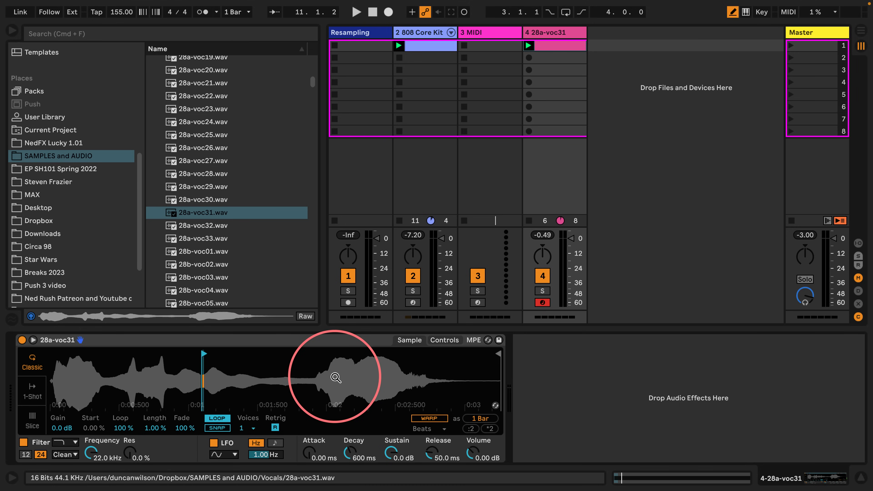
key("space")
key("space")
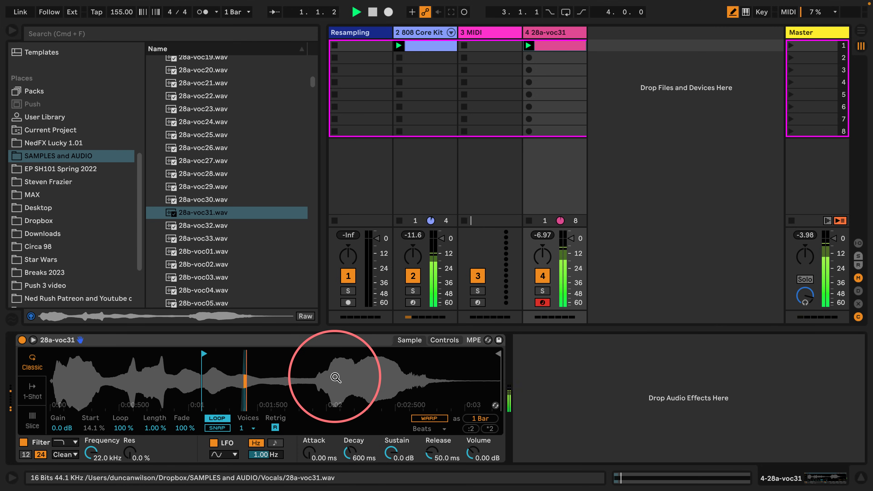
- Raise the Envelope Follower's Gain to 9.1 dB, and move the vocal sample's start flag back to about 0.4 seconds
left_click(415, 33)
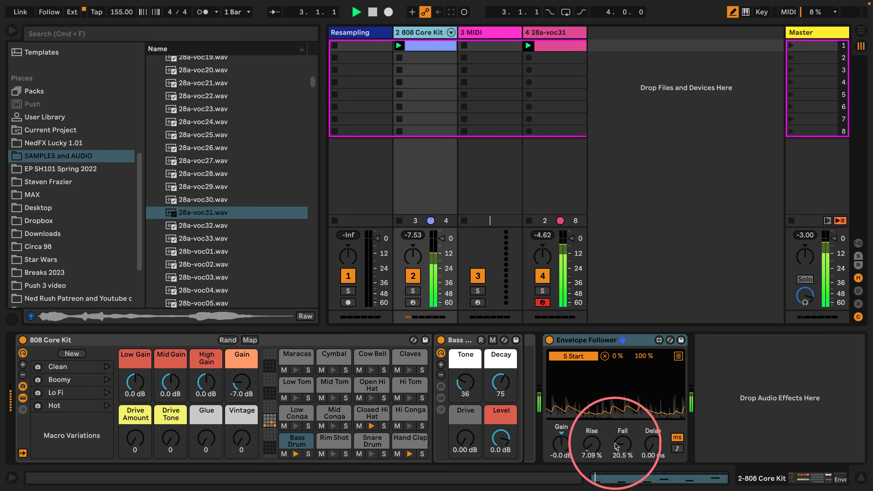
left_click_drag(565, 448, 564, 430)
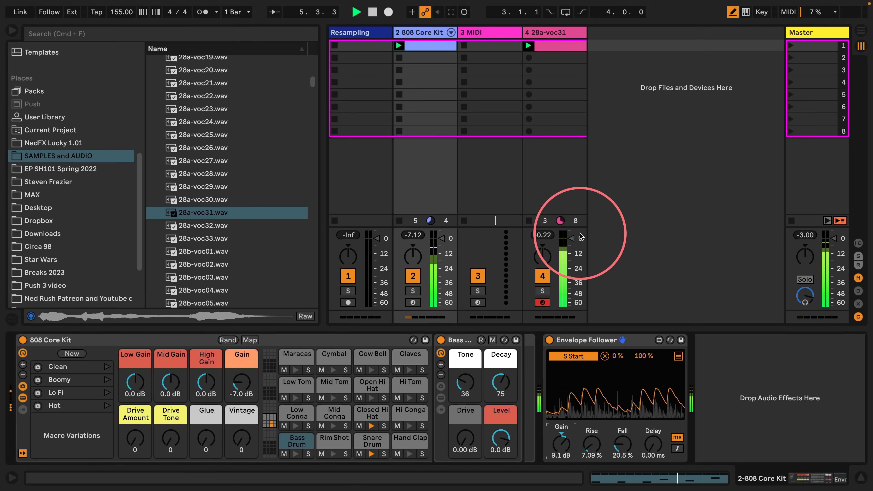
left_click(562, 50)
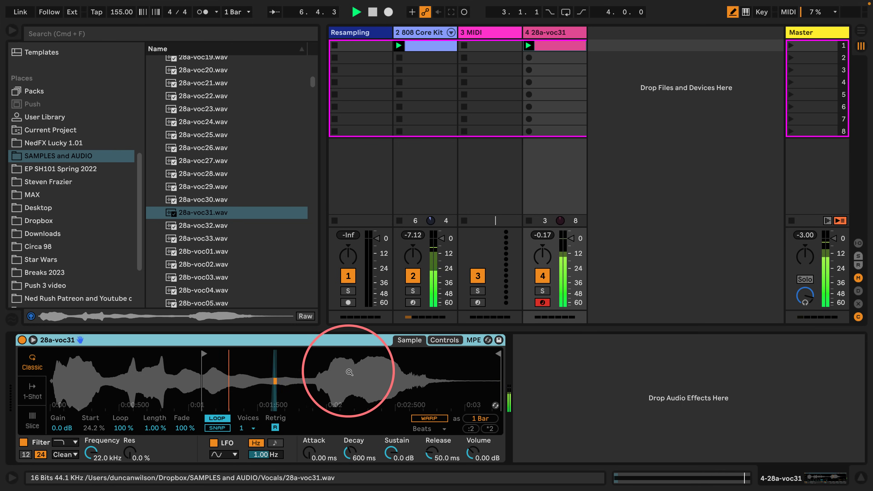
left_click_drag(204, 356, 107, 365)
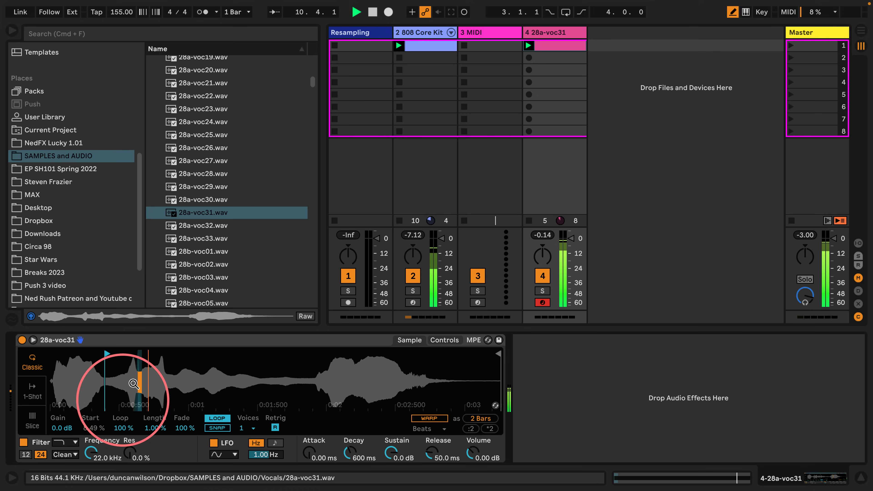
- Audition a 122 ms Delay on the Envelope Follower, and return the Delay to 0.00 ms during playback
left_click(430, 33)
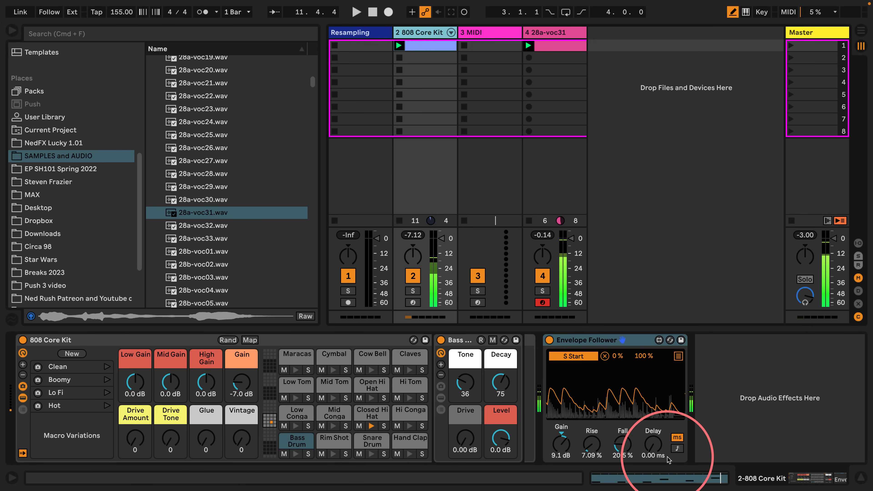
left_click_drag(656, 449, 656, 435)
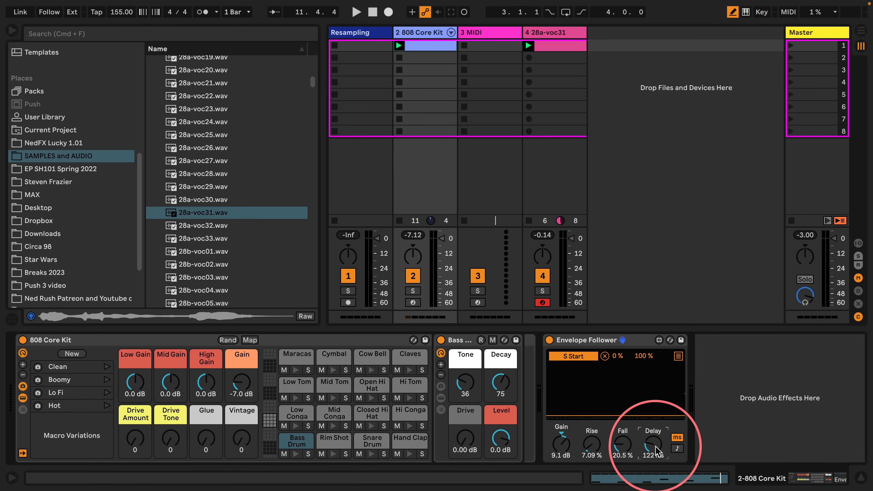
key("space")
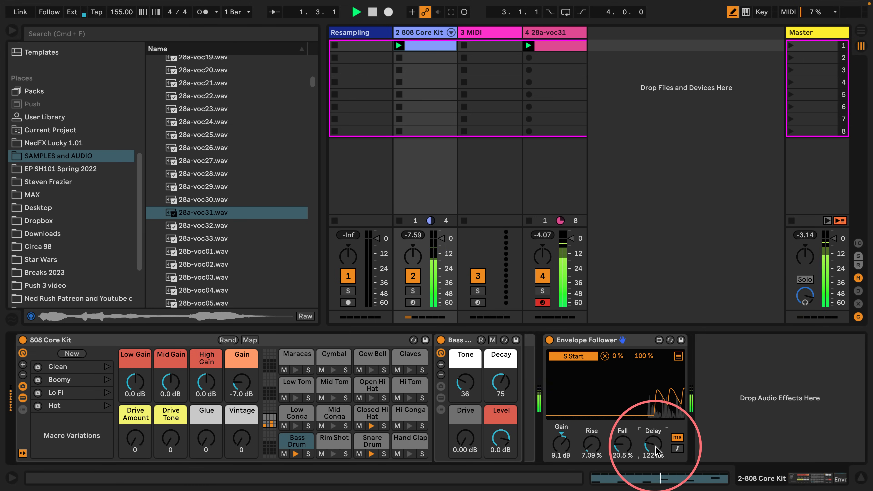
left_click_drag(656, 449, 654, 482)
key("space")
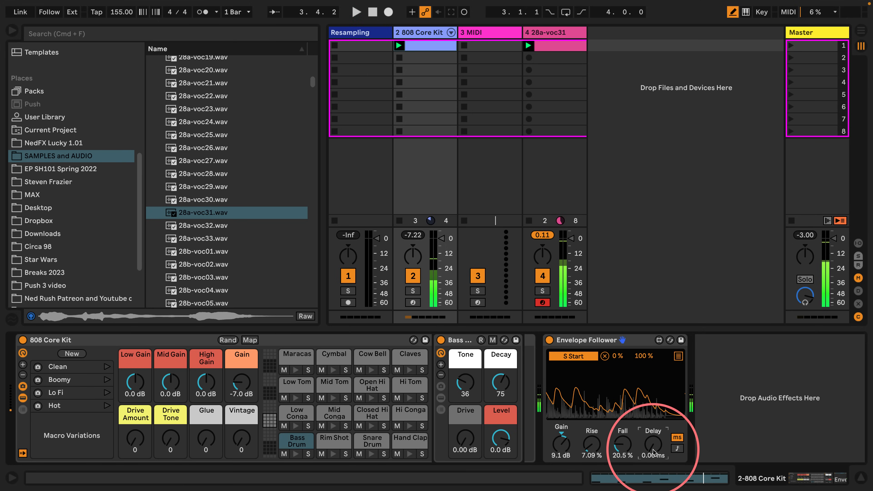
key("space")
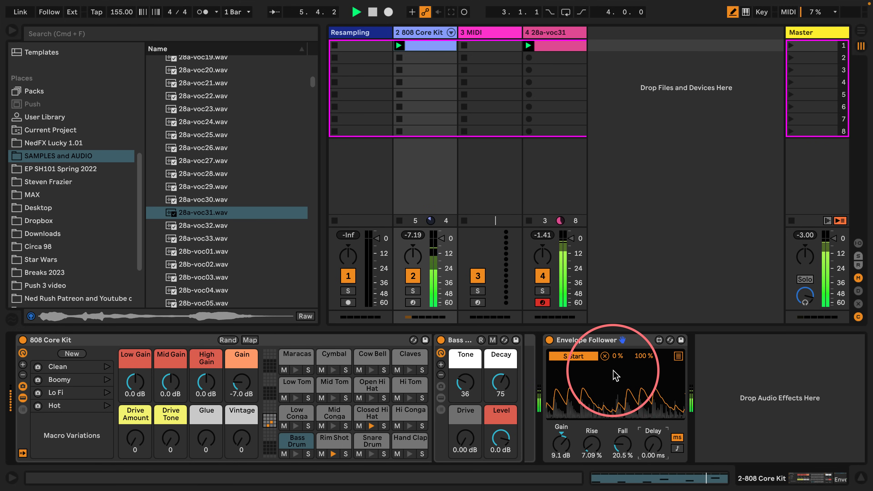
key("space")
- Expand the Envelope Follower's mapping list, and add an Auto Filter after Simpler on the vocal track
left_click(678, 356)
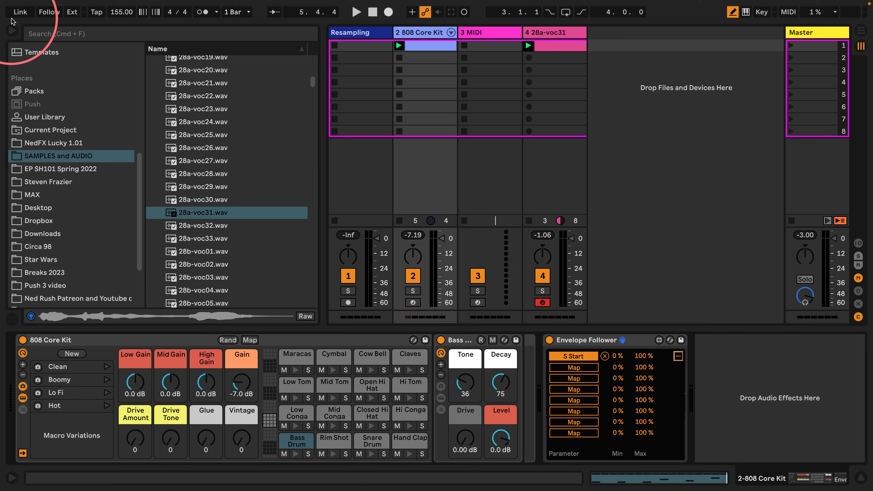
left_click(545, 32)
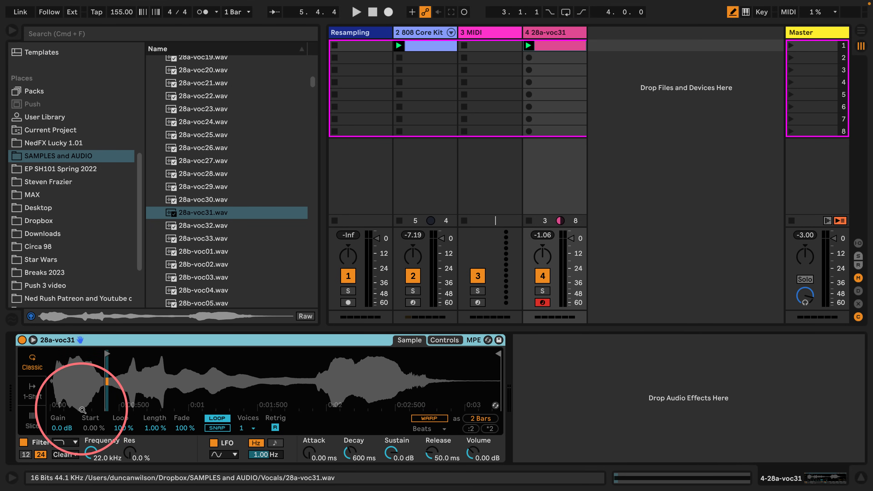
scroll(63, 185, "up", 10)
scroll(55, 187, "up", 1)
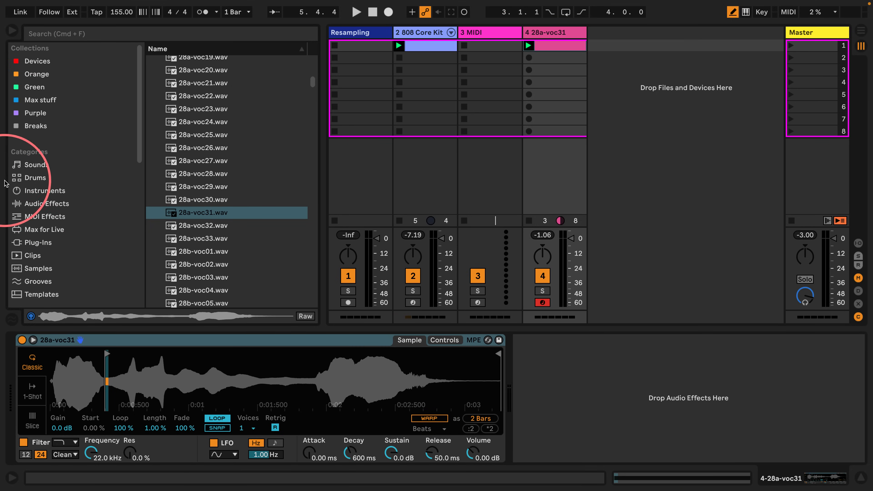
left_click(38, 204)
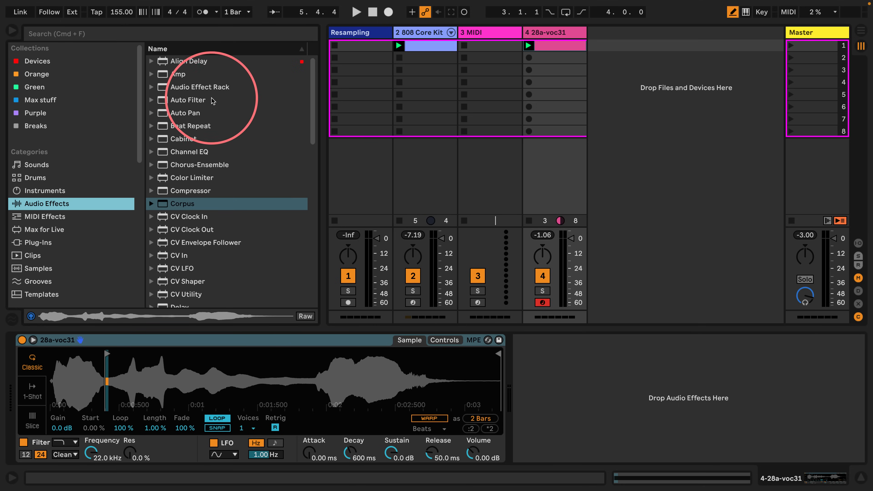
left_click_drag(162, 99, 580, 411)
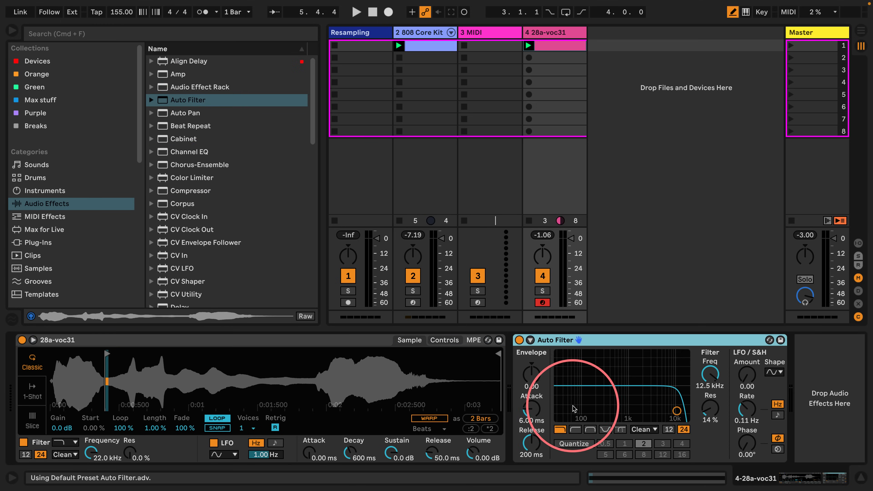
- Map the Envelope Follower's second slot to the vocal track's Auto Filter Frequency and start playback
left_click(429, 32)
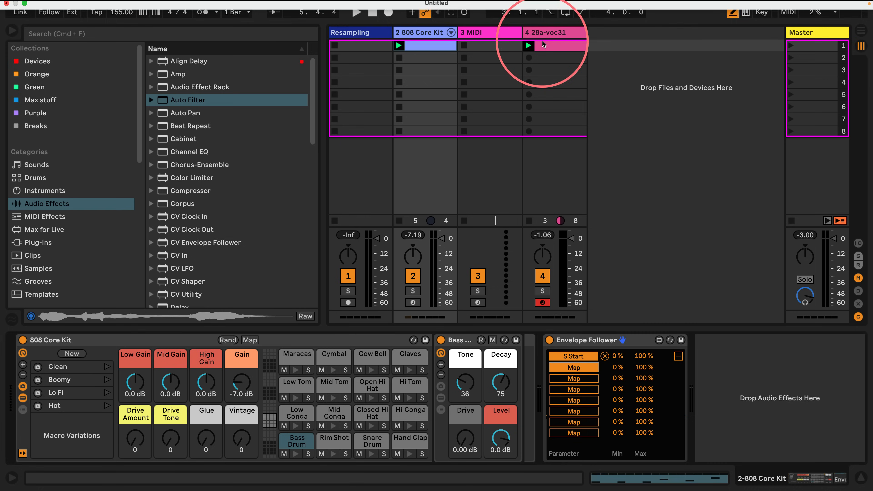
left_click(547, 33)
left_click(710, 372)
key("space")
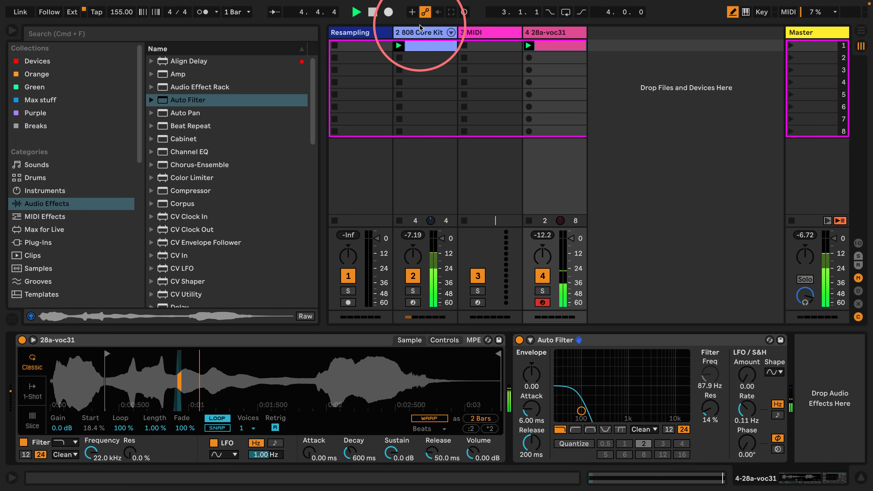
- Invert the Envelope Follower's Frequency mapping by setting its minimum to 100% and maximum to 0%, and stop playback
left_click(423, 32)
left_click_drag(618, 367, 627, 272)
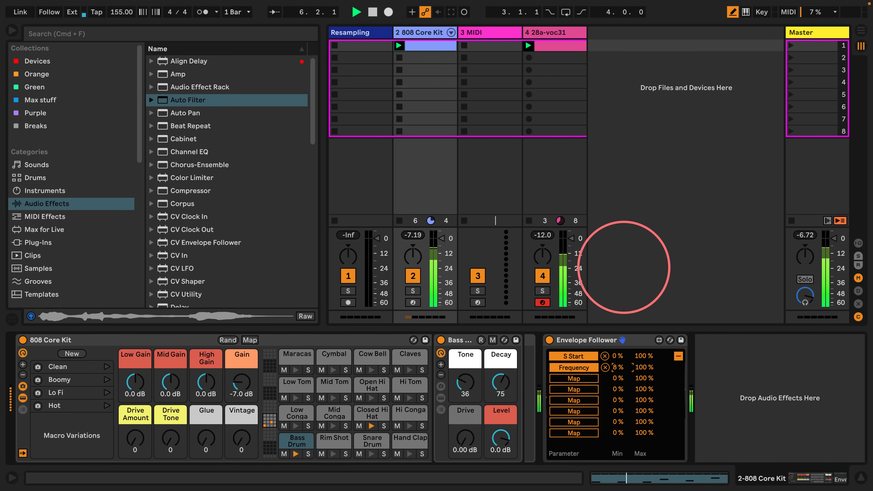
left_click_drag(643, 367, 641, 406)
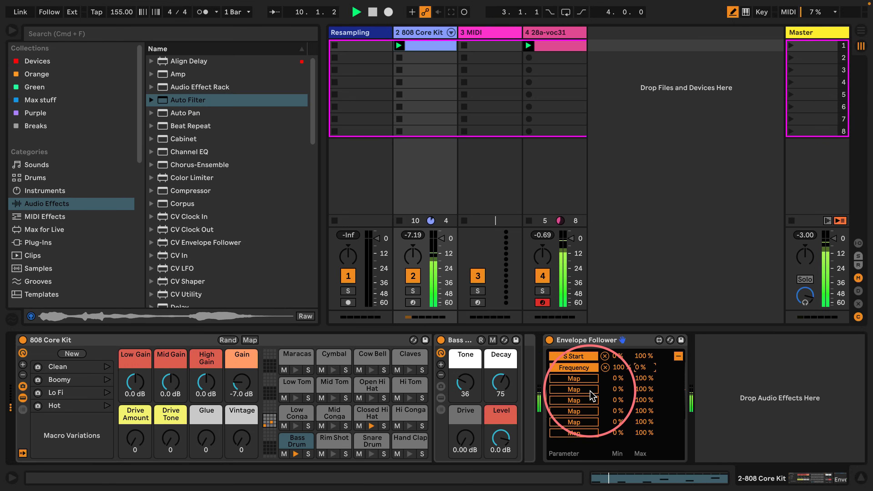
key("space")
- Open the vocal clip with draw mode off, transpose its C3 note down to G2, and audition it
double_click(575, 51)
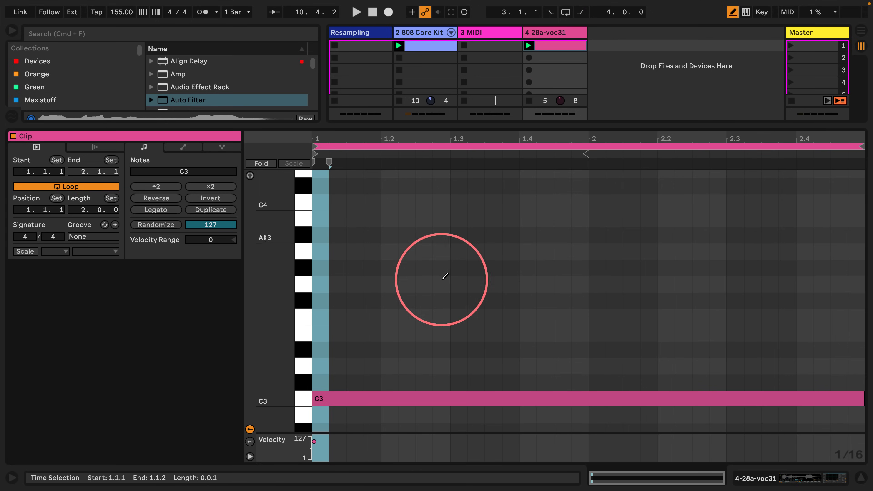
key("b")
left_click(333, 399)
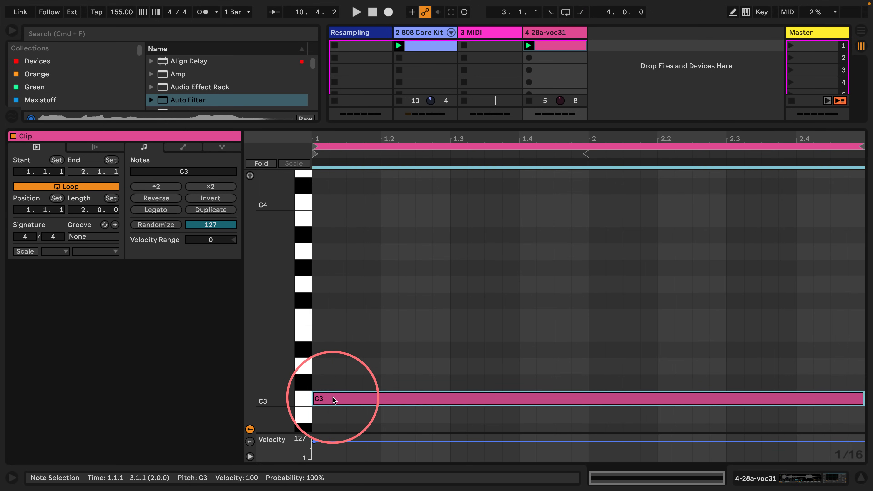
key("Down")
key("Down")
key("Down")
key("Down")
key("Down")
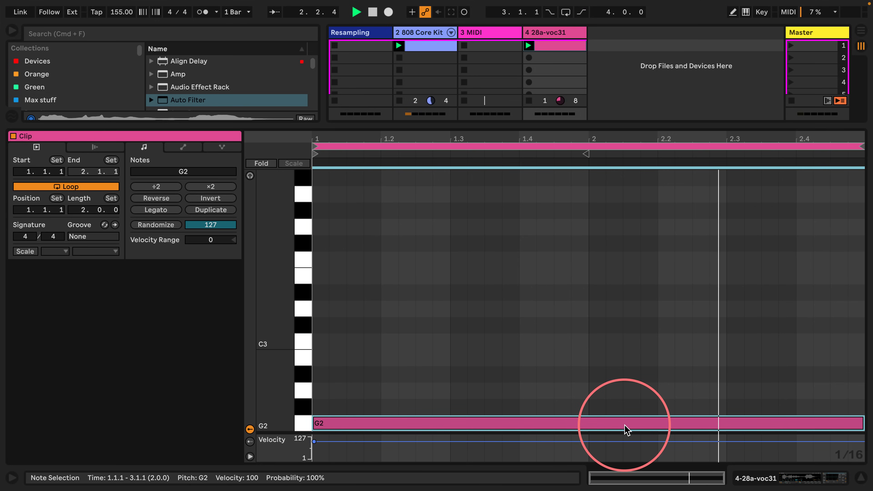
key("space")
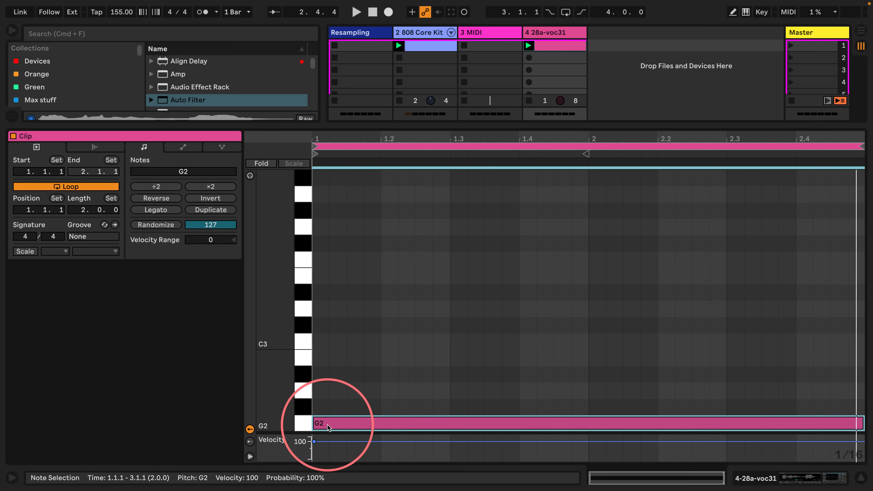
- Add copies of the G2 note at C3 and D#3 in the vocal clip and play the chord
left_click_drag(329, 422, 330, 292)
key("space")
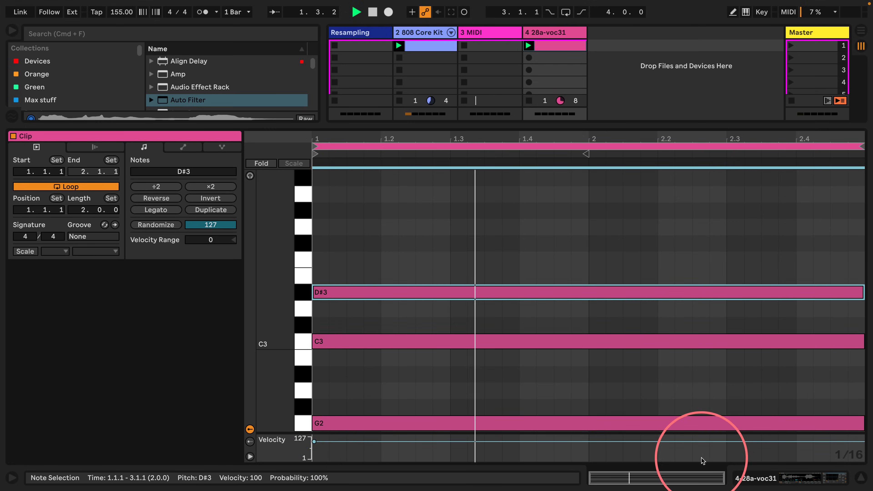
- Set the vocal Simpler's voice count to 3 and play the chord with the drums
left_click(755, 478)
left_click(246, 428)
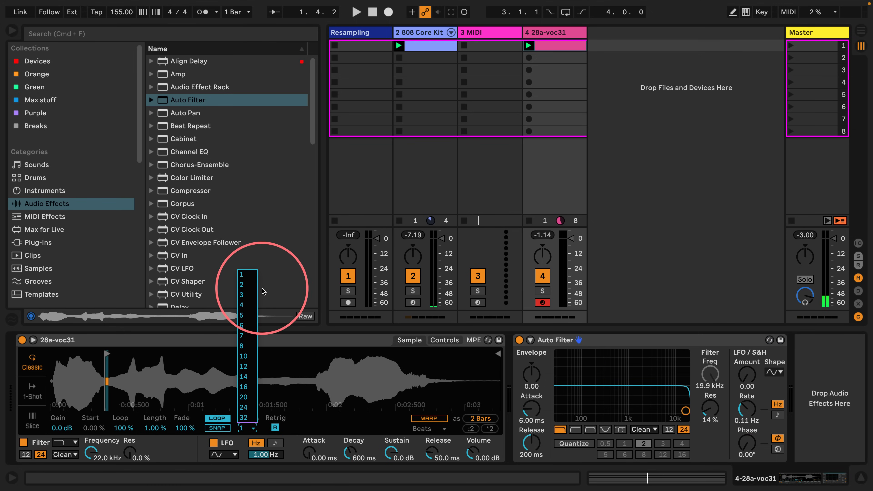
left_click(242, 295)
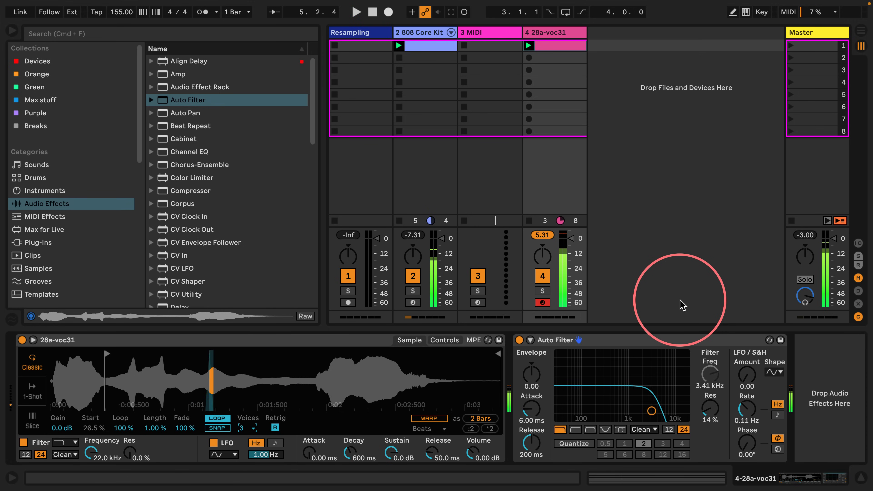
key("space")
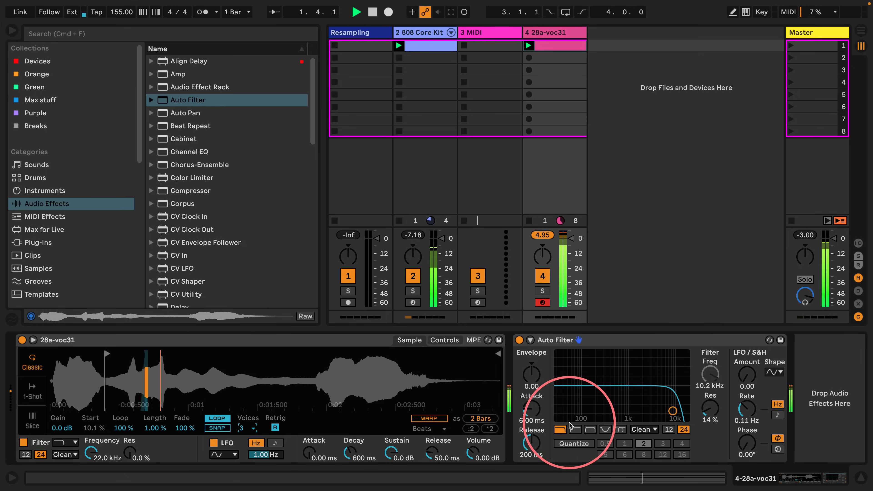
- Try the vocal track's Auto Filter as a high-pass, then delete the device and lower the track's volume slightly
left_click(579, 427)
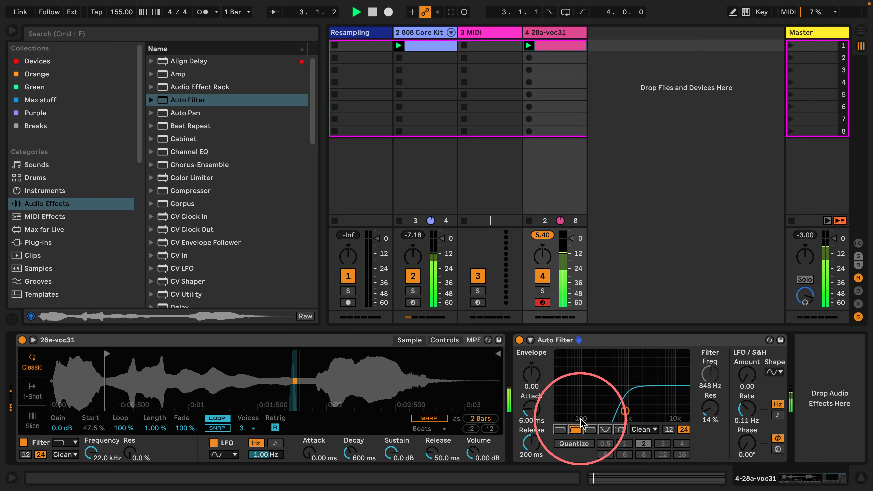
left_click(597, 342)
key("Delete")
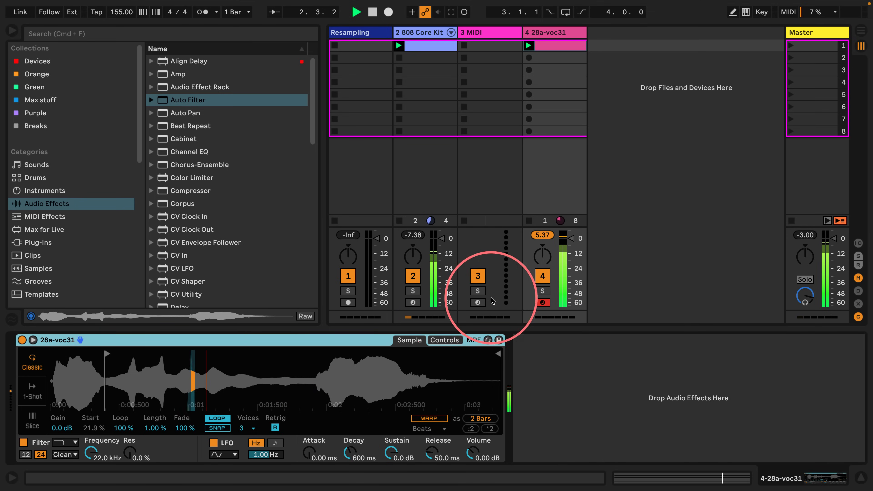
left_click_drag(571, 240, 571, 244)
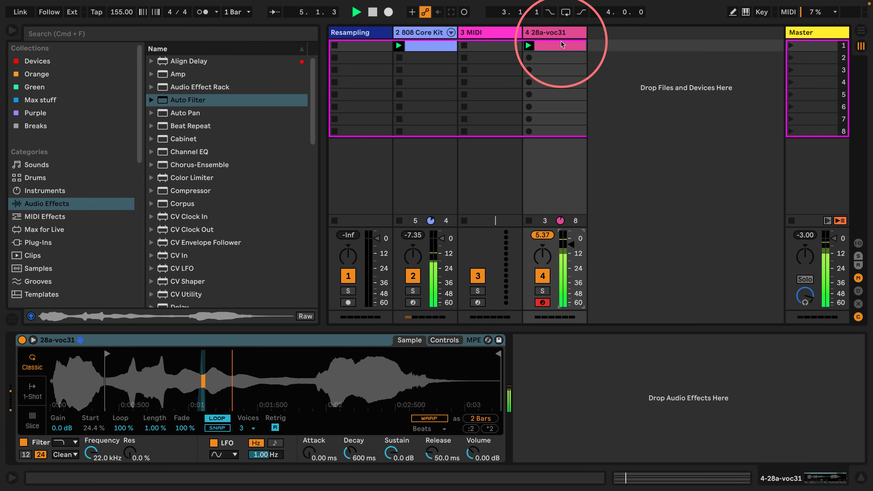
scroll(232, 171, "down", 9)
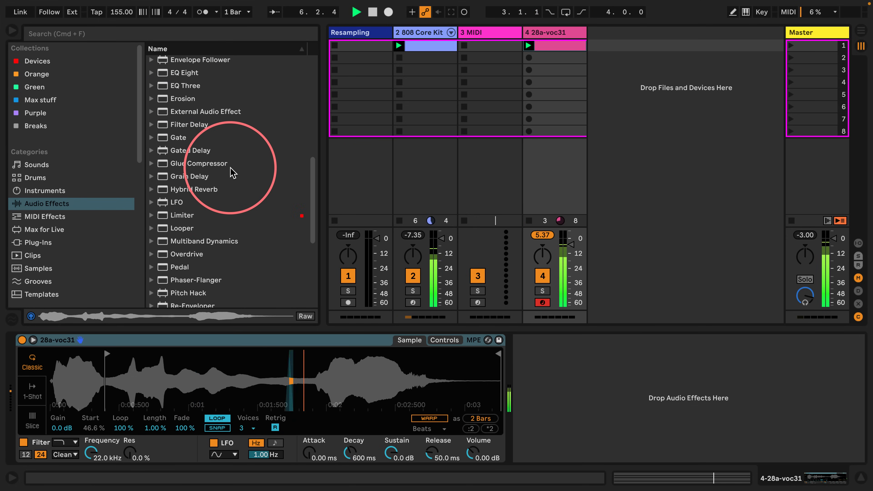
scroll(233, 172, "up", 6)
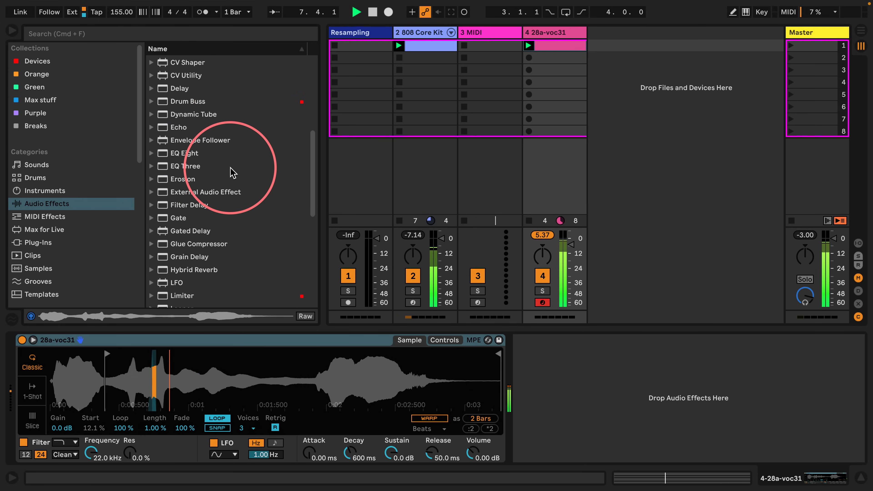
scroll(232, 172, "up", 5)
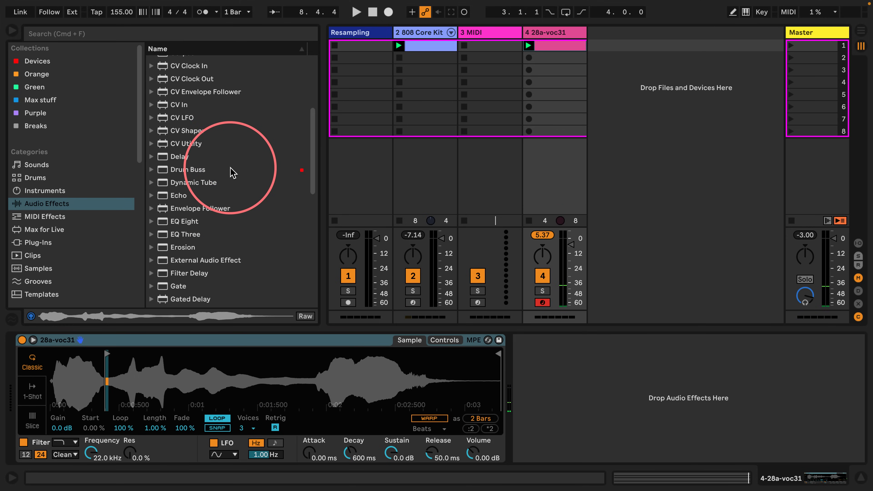
- Stop the vocal track's clip and move it down to scene 6
left_click(528, 221)
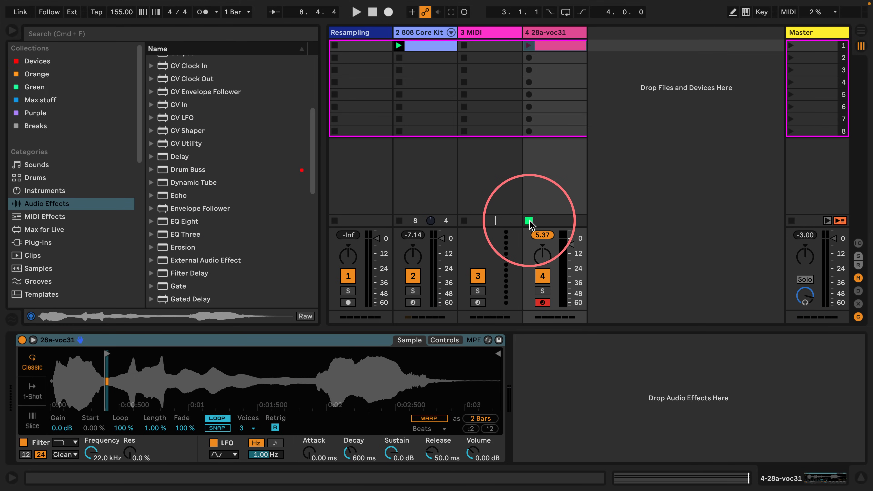
left_click_drag(531, 45, 555, 107)
- Load the Drift instrument onto the empty MIDI track 3
left_click(488, 29)
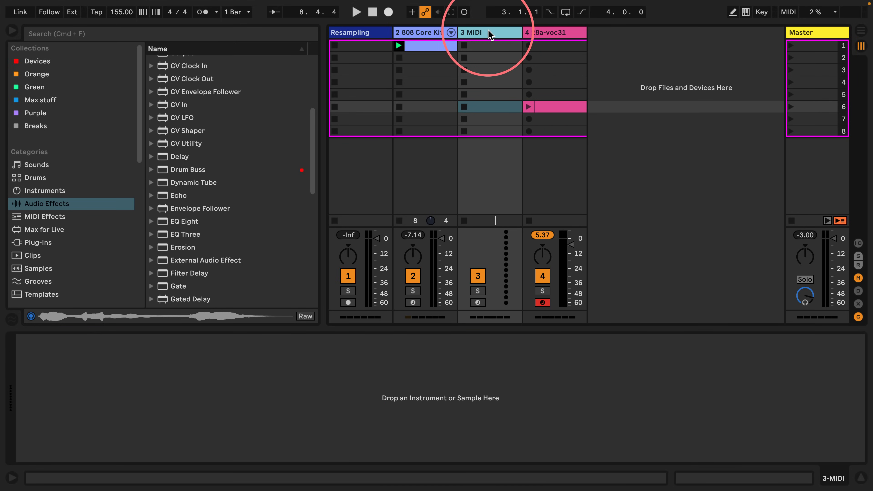
left_click(34, 191)
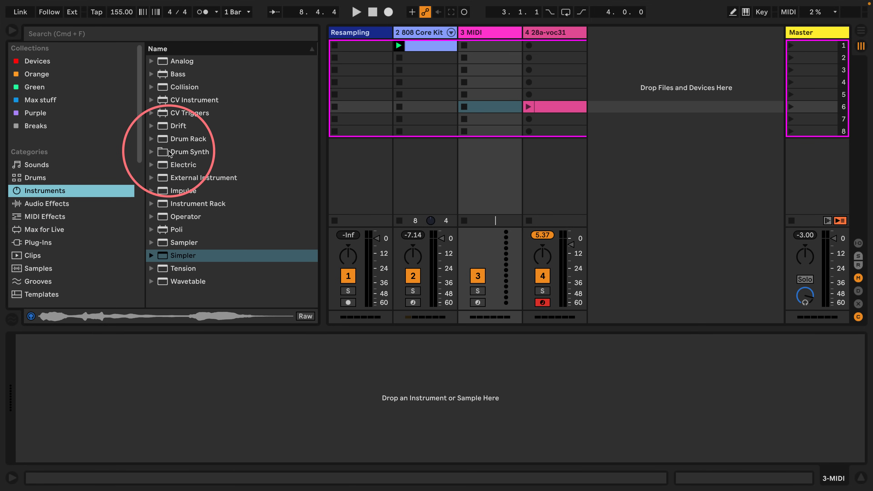
left_click_drag(158, 125, 498, 31)
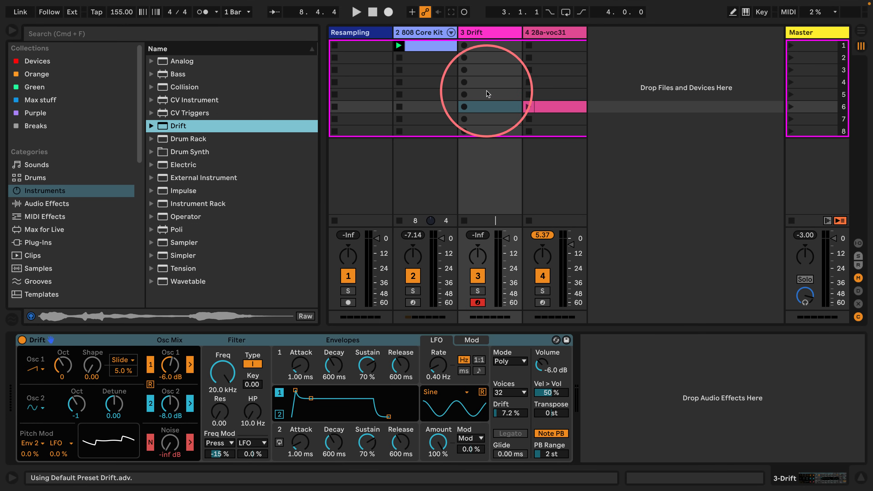
- Create a one-bar clip in scene 2 of the Drift track with a long C3 note, and launch it
double_click(482, 63)
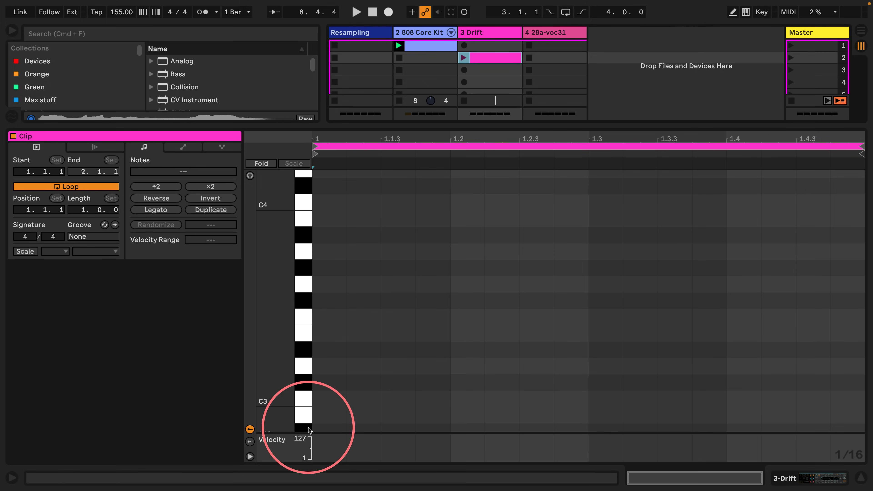
double_click(329, 399)
left_click_drag(347, 402, 834, 408)
left_click(839, 416)
left_click(825, 478)
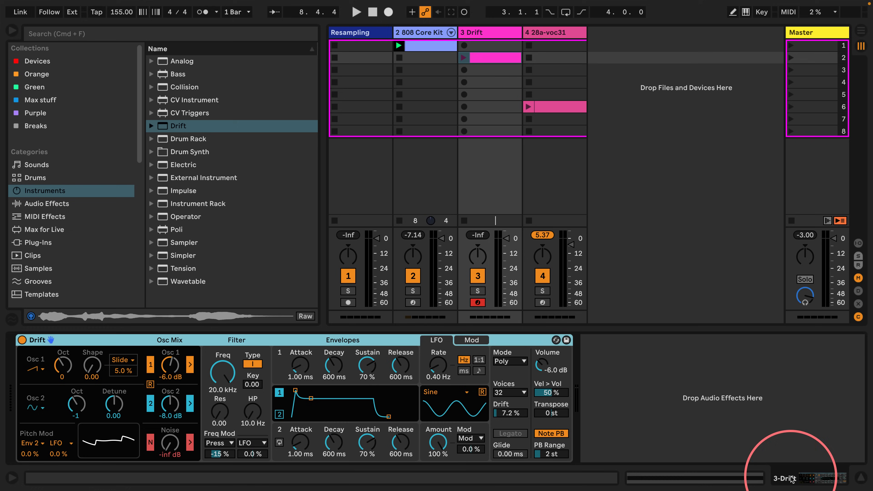
left_click(463, 58)
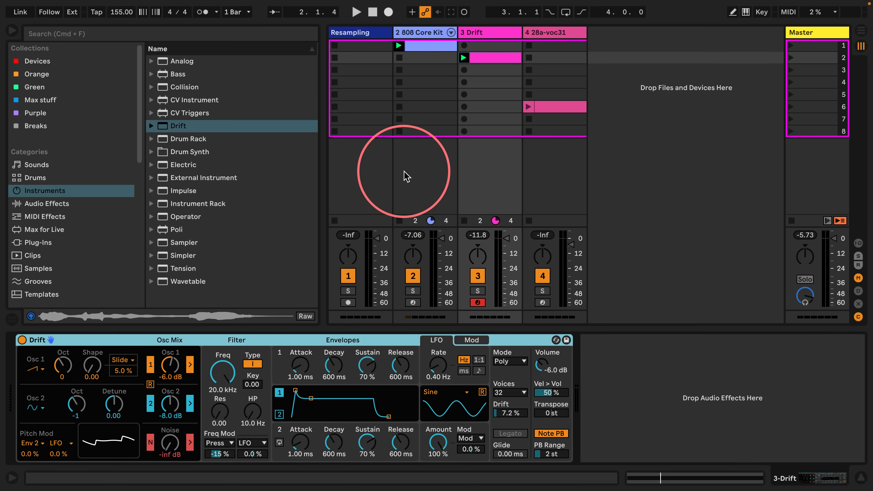
- Insert an Arpeggiator before Drift and set its Rate to 1/16
left_click(23, 217)
mouse_move(186, 61)
left_mouse_down()
mouse_move(57, 396)
mouse_move(10, 351)
left_mouse_up()
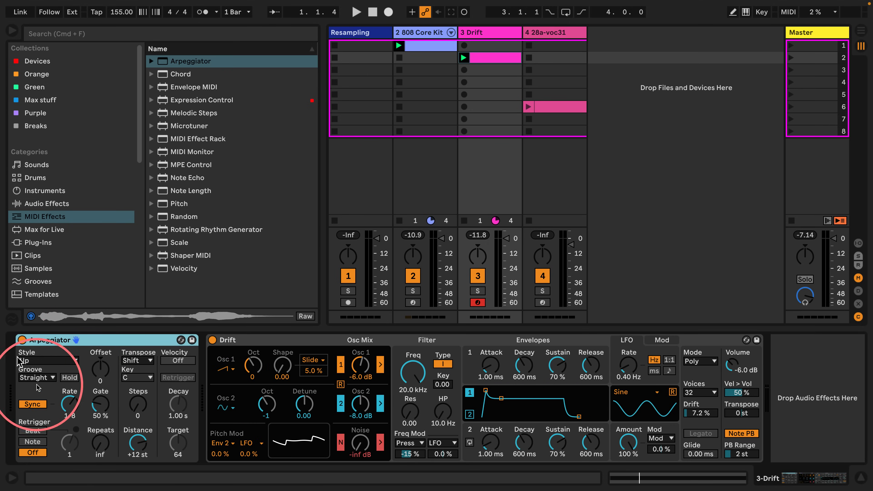
left_click(68, 405)
key("Up")
- Start playback and shape Drift's Envelope 1 to 0 ms attack, about 252 ms decay and 0% sustain
key("space")
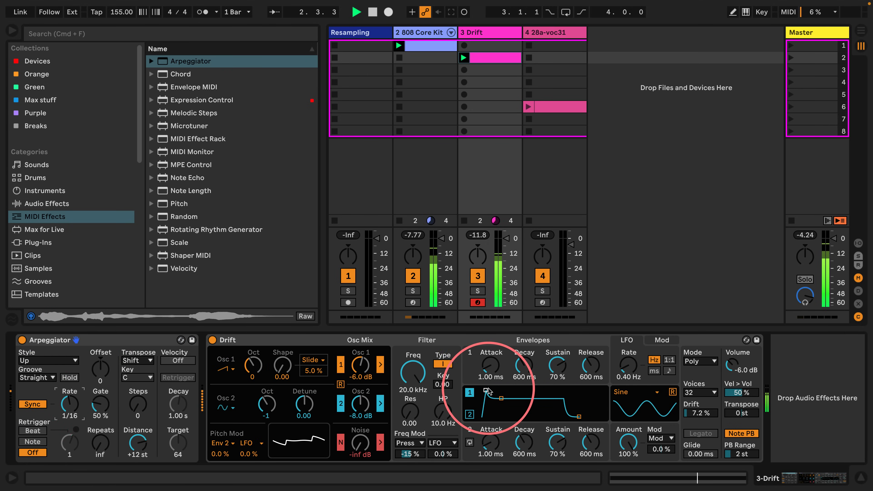
left_click_drag(485, 390, 495, 416)
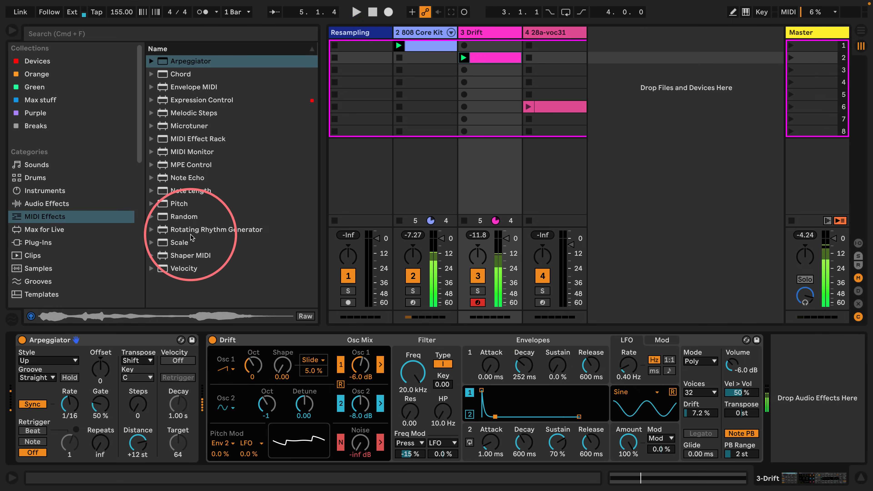
- Insert the Dorian Mode Scale preset between the Arpeggiator and Drift, and place a Pitch device before it
left_click(155, 243)
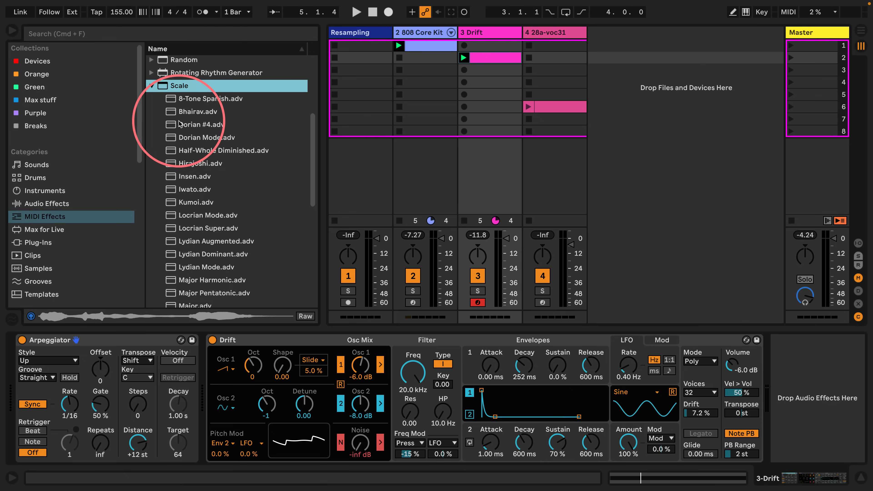
left_click_drag(203, 137, 206, 359)
scroll(175, 156, "up", 2)
left_click(152, 131)
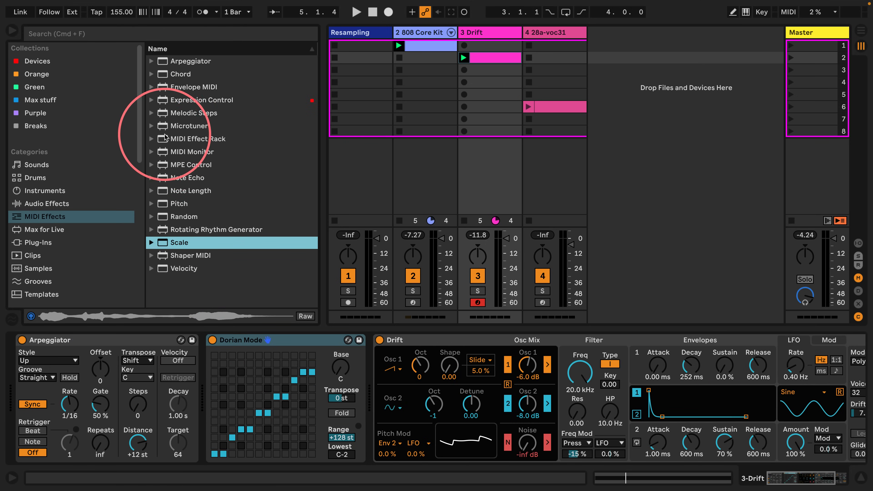
left_click_drag(158, 206, 201, 341)
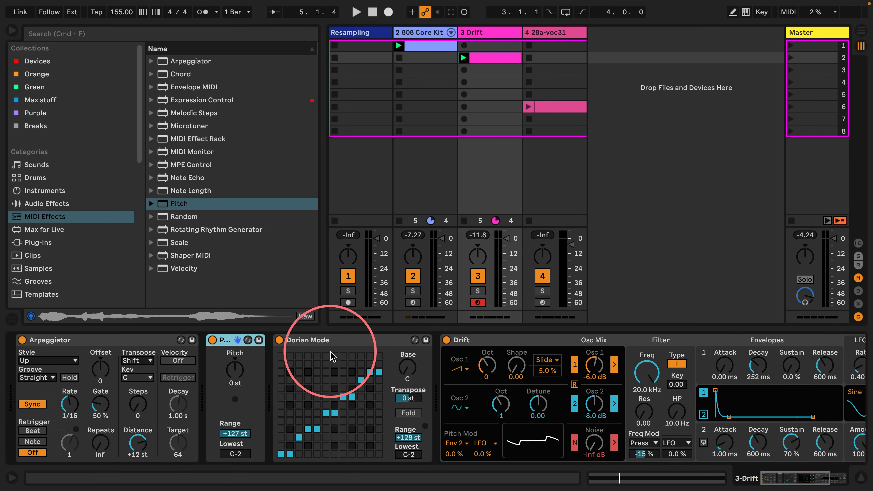
- Clear the S Start mapping from the 808 track's Envelope Follower and collapse its multi-map list to a single slot
left_click(428, 34)
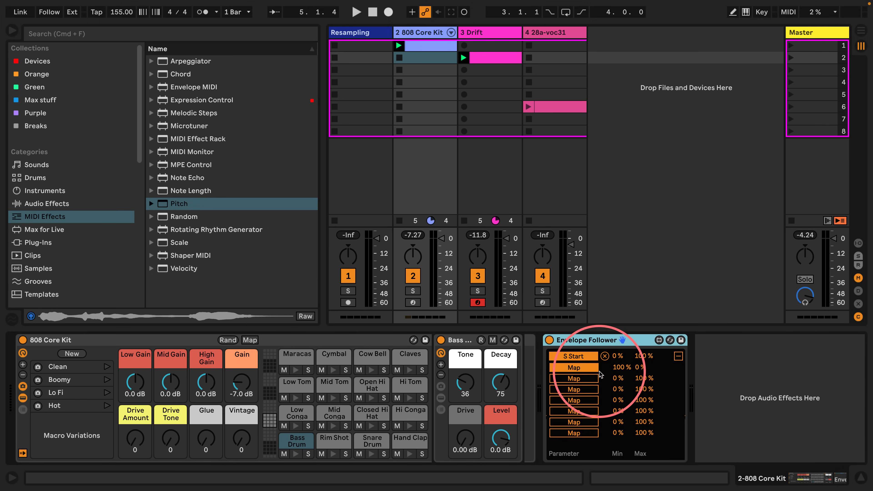
left_click(605, 356)
left_click(592, 370)
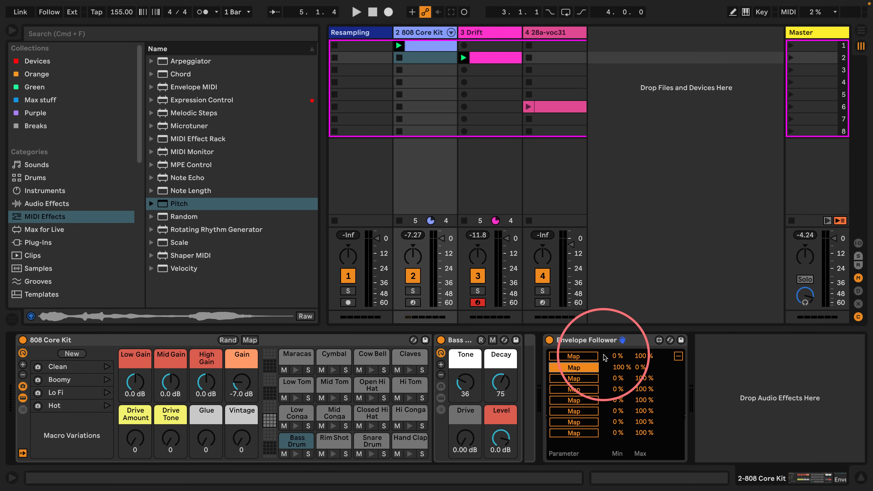
left_click(678, 356)
- Map the Envelope Follower to the Pitch device's Pitch control on the Drift track and start playback
left_click(570, 358)
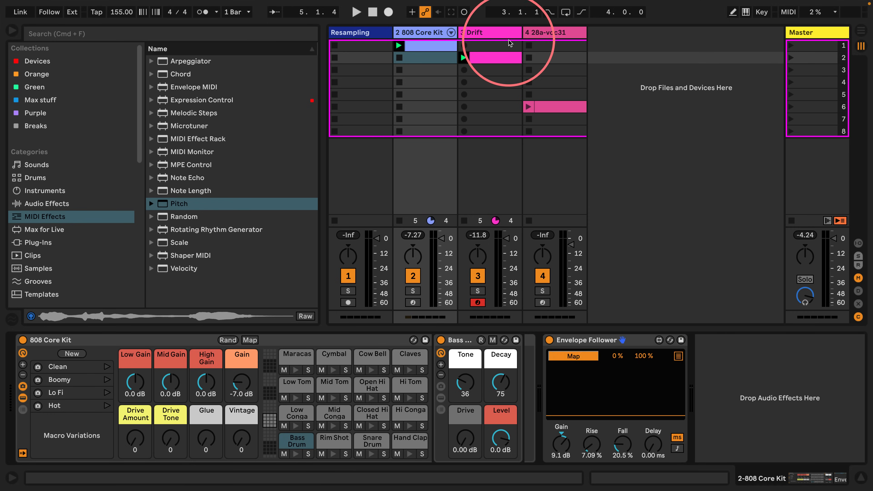
left_click(502, 33)
left_click(237, 371)
key("space")
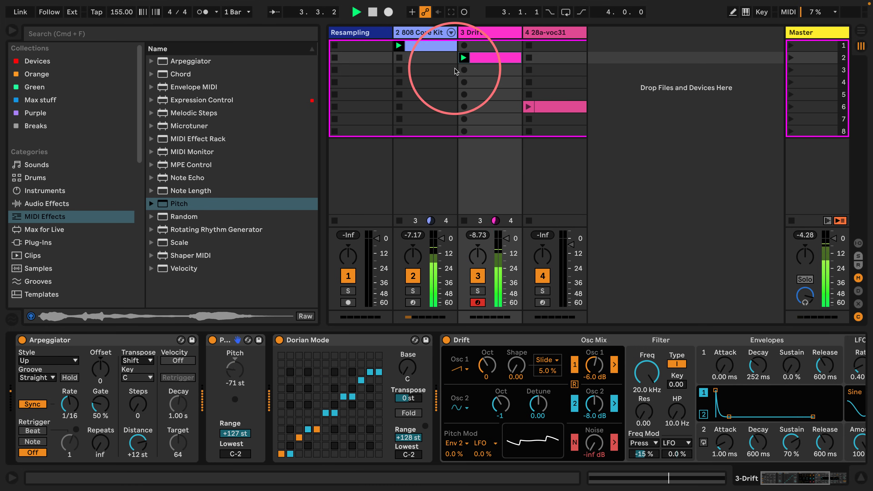
- Set the minimum of the Envelope Follower's Pitch mapping to 50%
left_click(426, 33)
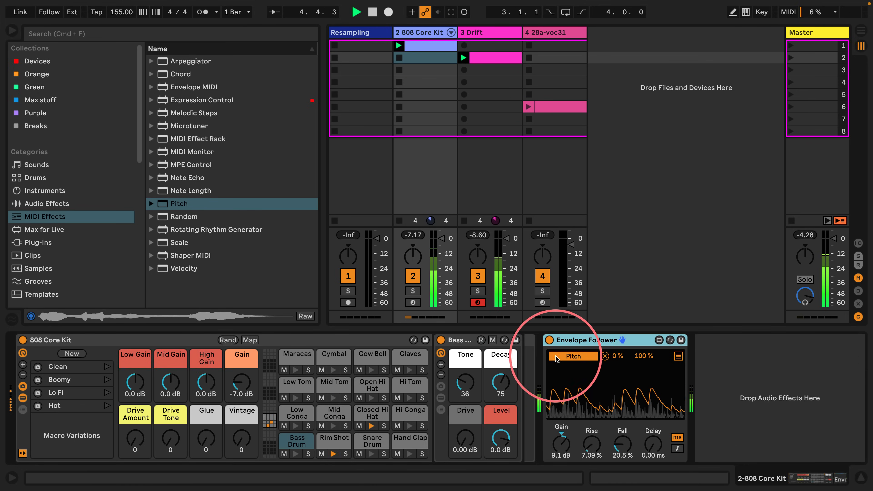
left_click(618, 355)
type("50")
key("Return")
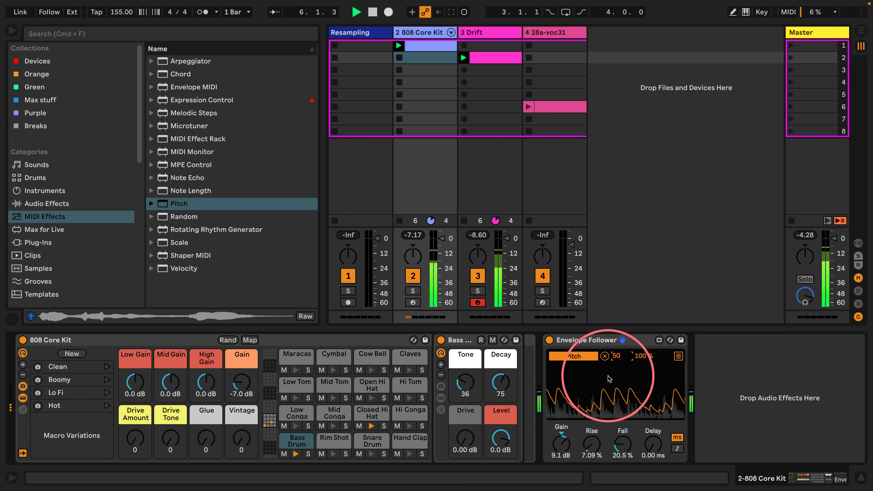
- Set the Envelope Follower's Gain to 0 dB, and its Rise and Fall to 0%
left_click(560, 434)
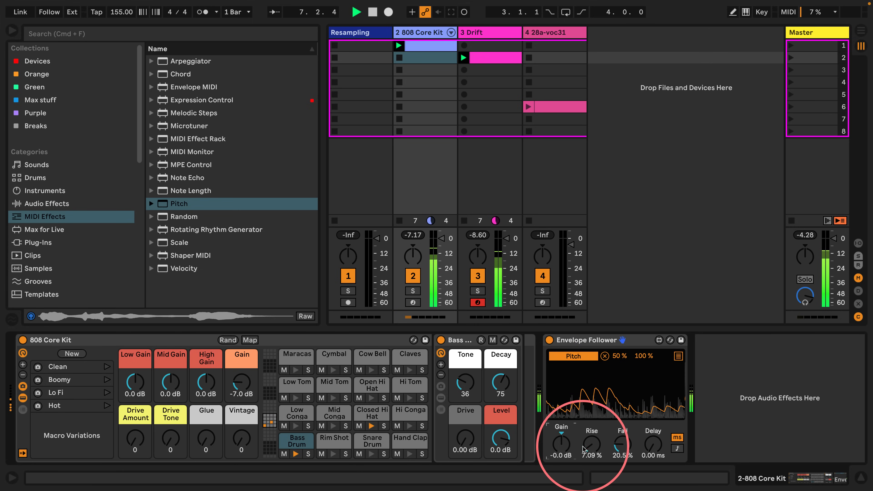
double_click(598, 446)
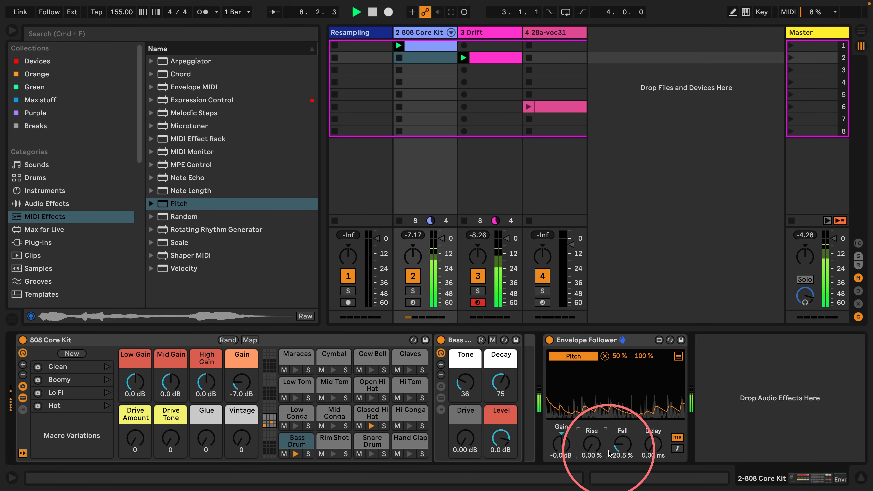
double_click(622, 447)
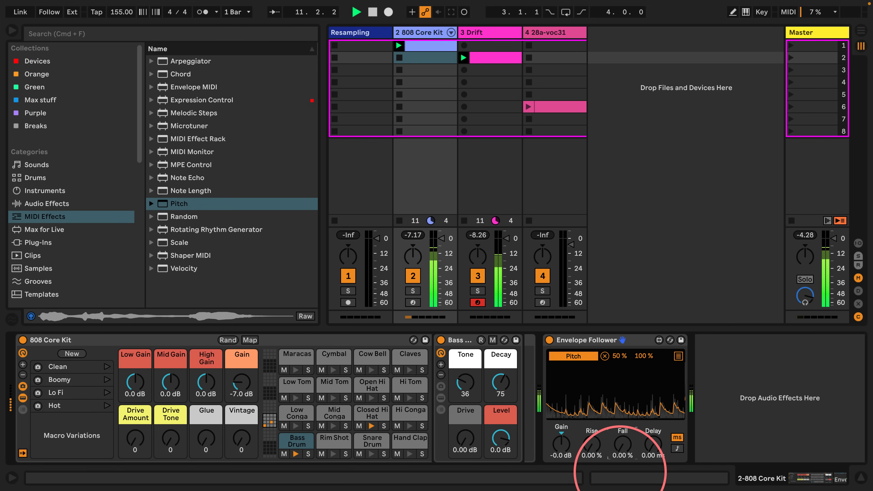
- Play the Drift track from the start and watch how the Pitch control follows the drums
left_click(482, 32)
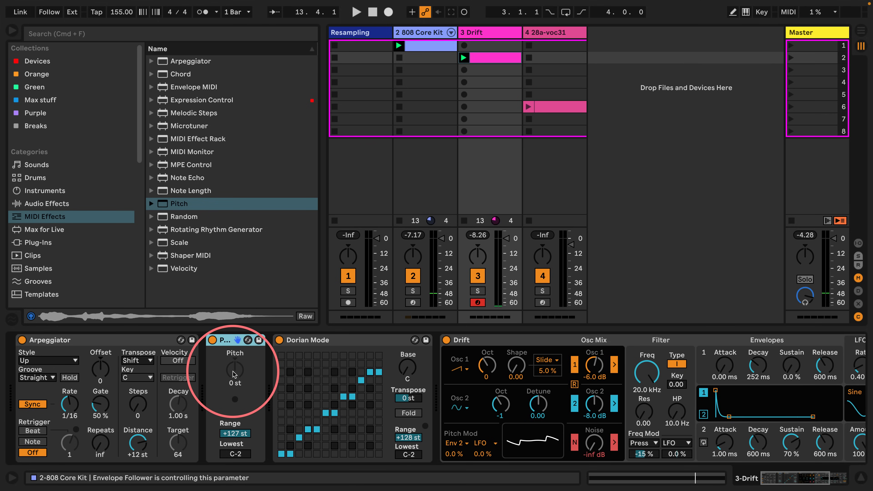
key("space")
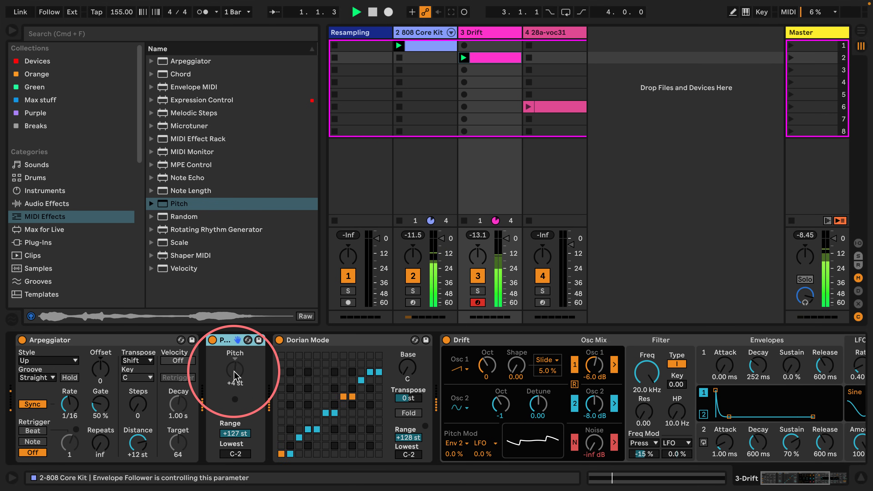
left_click(481, 37)
- Raise the Gain of the Envelope Follower on the 808 Core Kit track to 8.1 dB
left_click(410, 32)
left_click(598, 307)
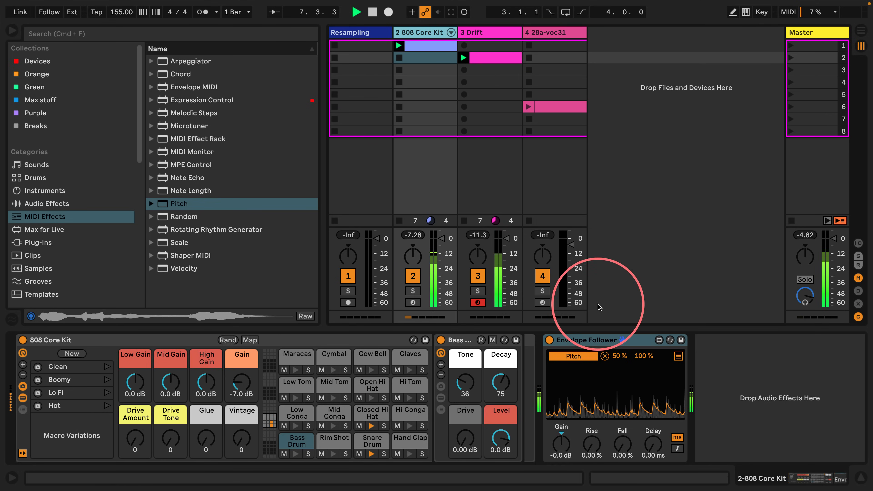
left_click(559, 443)
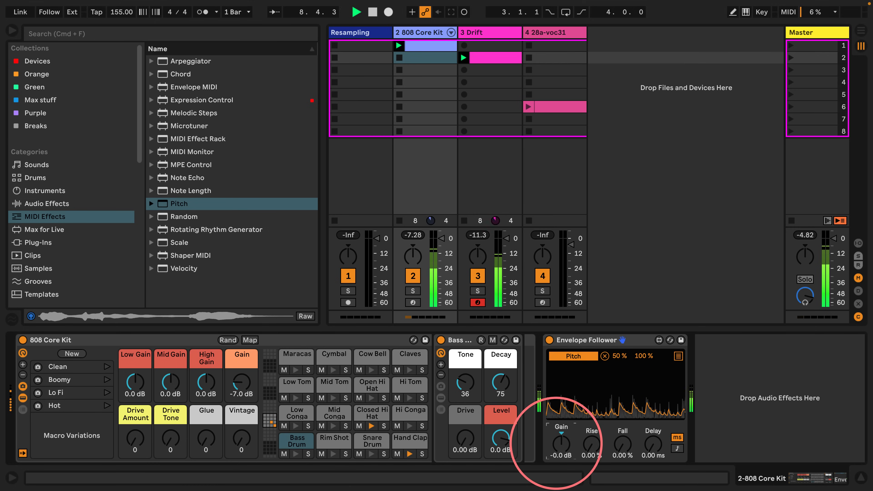
left_click_drag(560, 443, 561, 433)
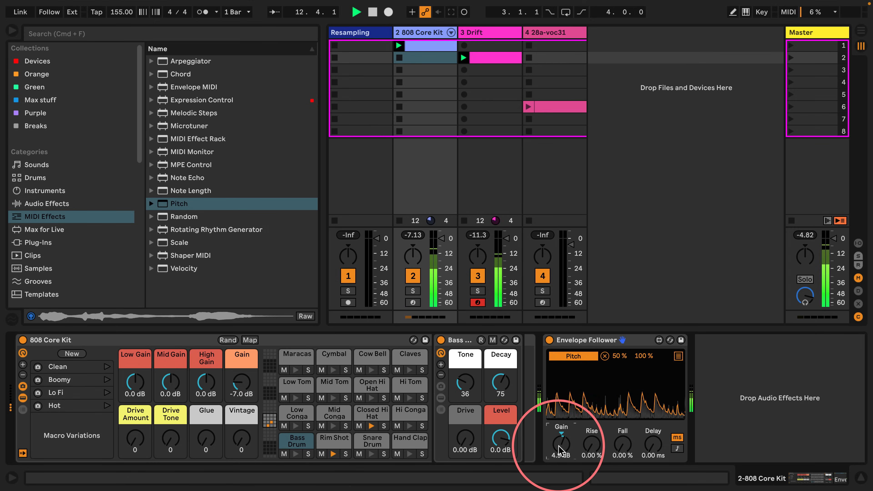
left_click_drag(558, 446, 559, 440)
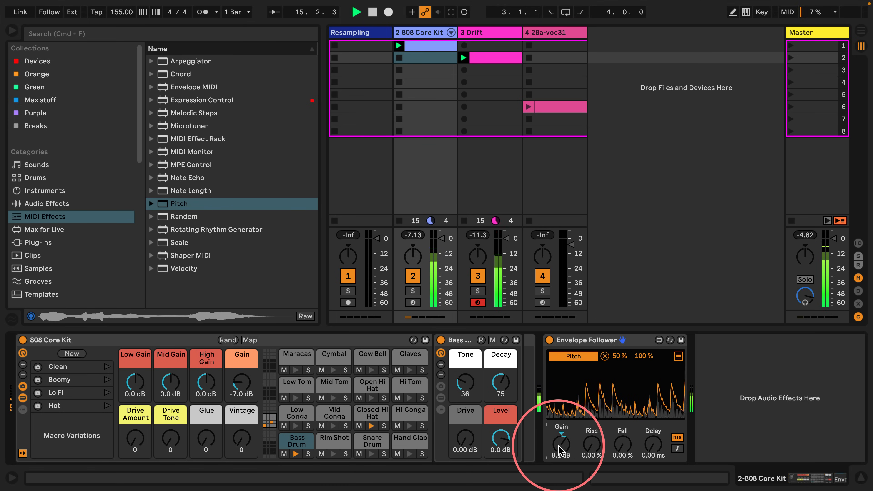
- Try the Drift track's Arpeggiator in Free mode with a 10.0 ms rate, and return it to Sync
left_click(480, 34)
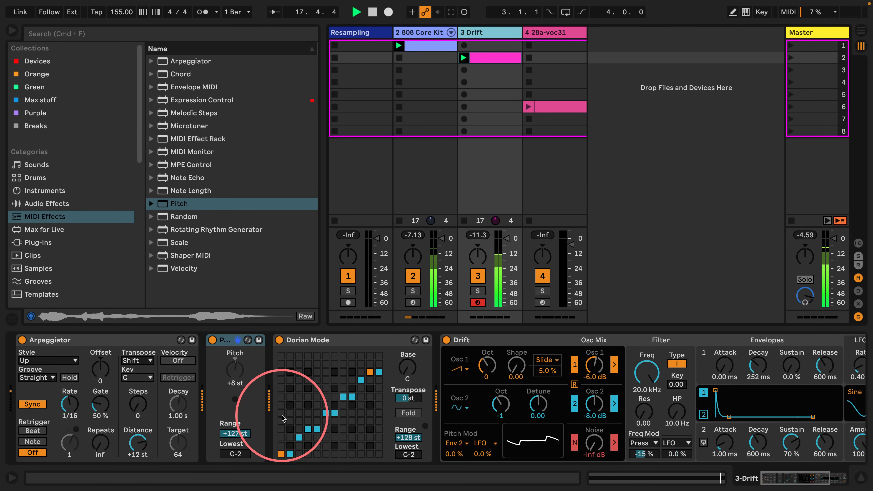
left_click(33, 404)
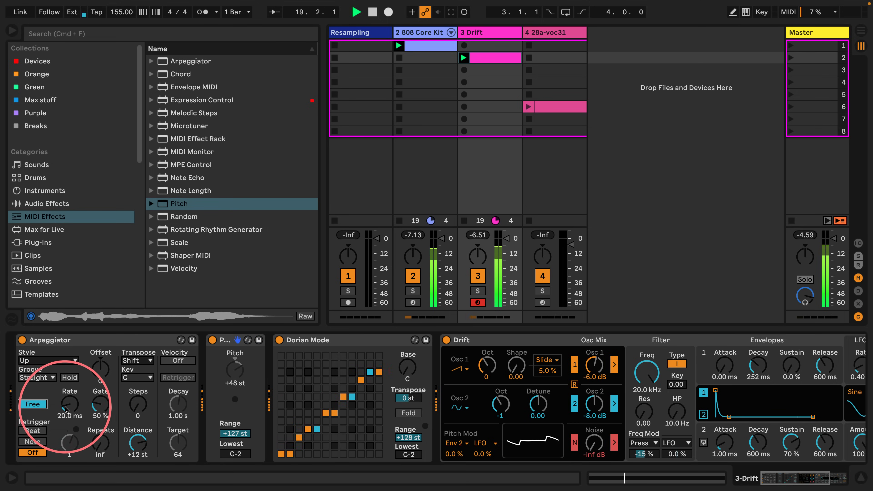
left_click(66, 408)
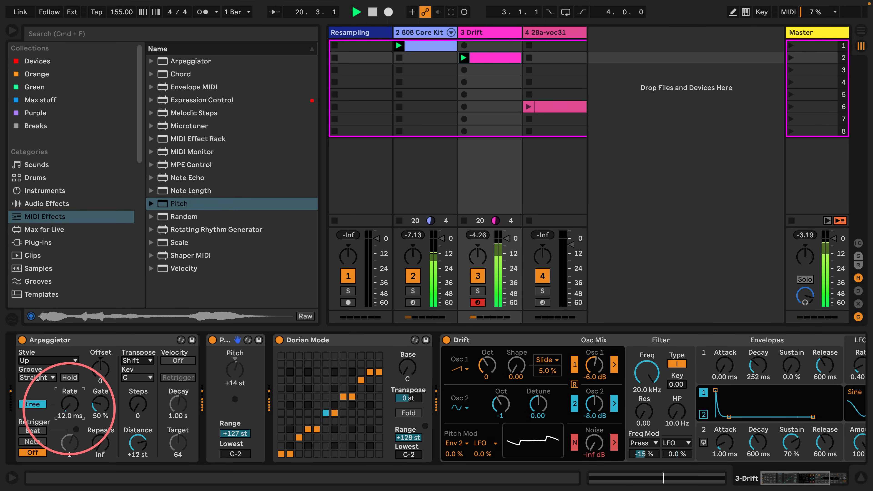
left_click_drag(66, 408, 66, 403)
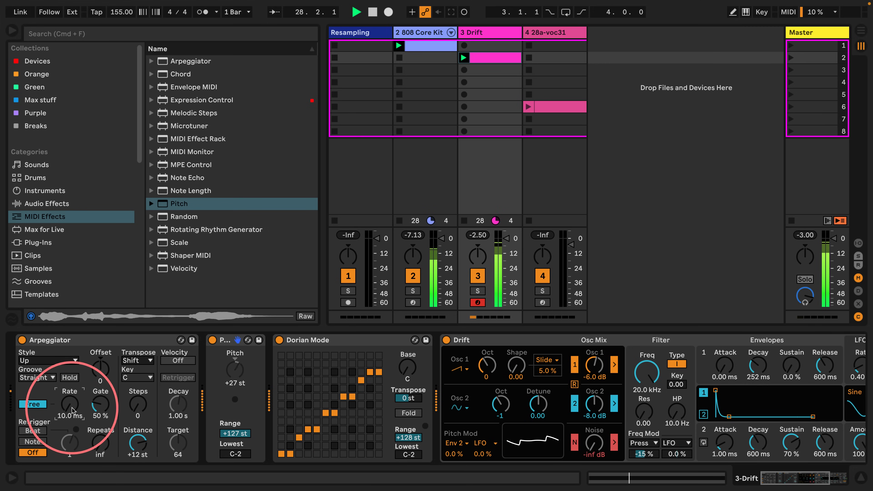
left_click(33, 404)
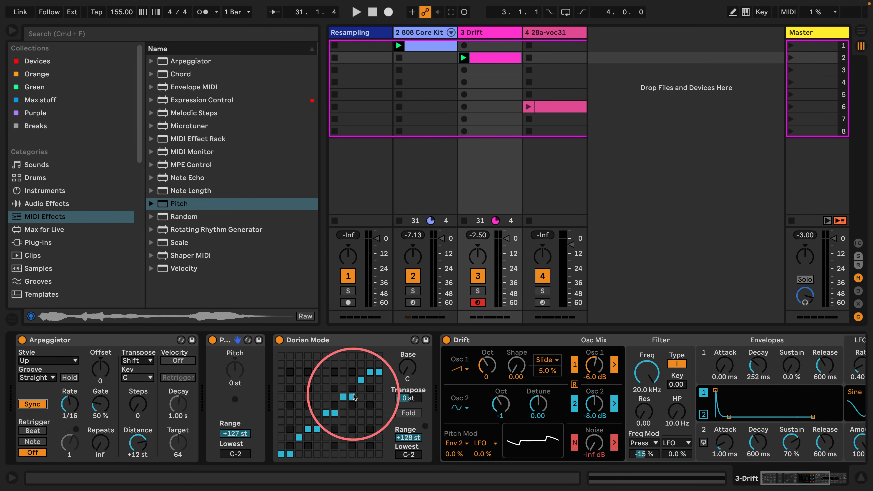
- Play short passes of the set from the start to hear how the drums shift the arpeggio's pitch
key("space")
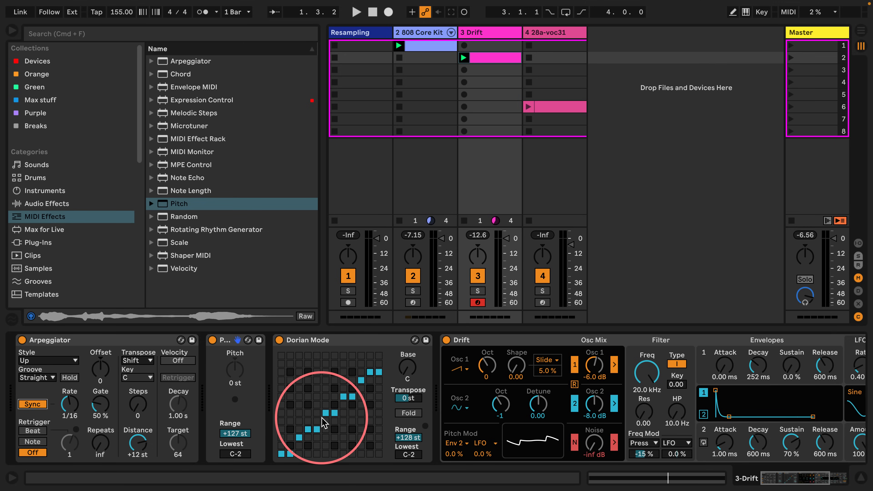
key("space")
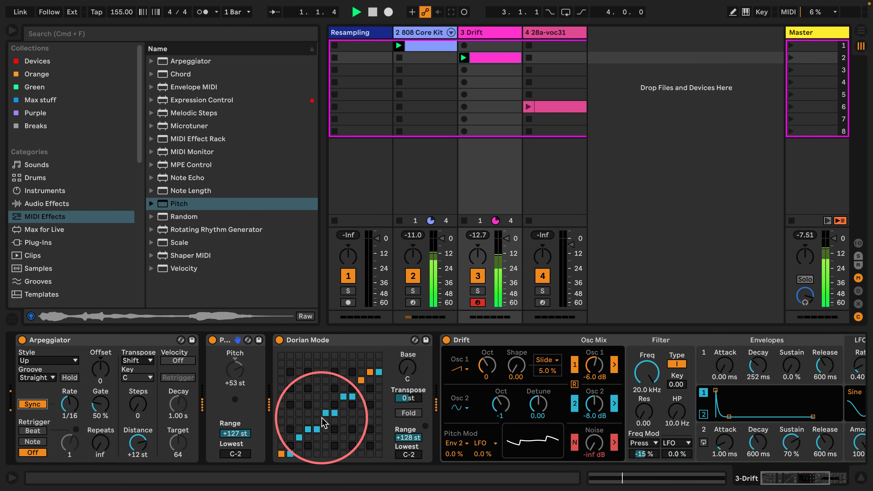
key("space")
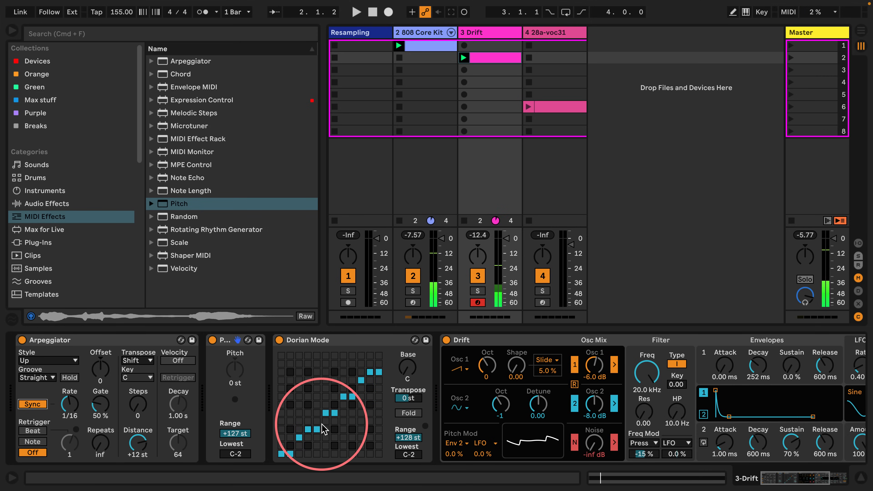
key("space")
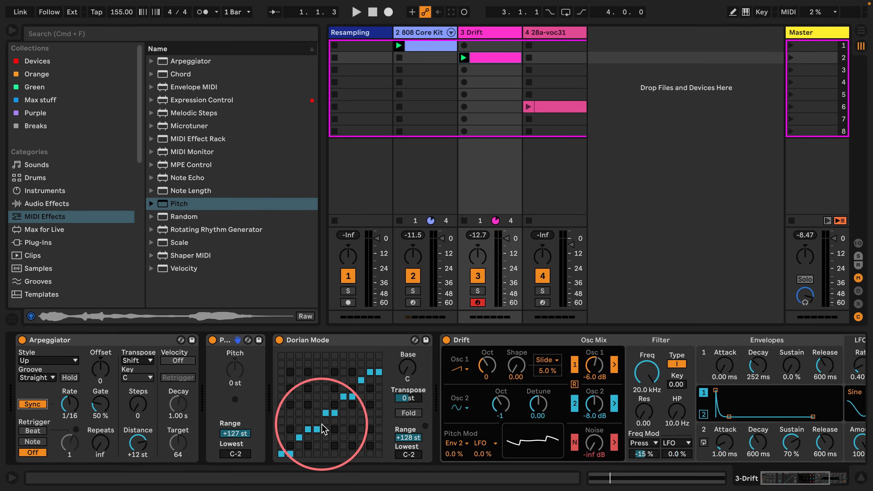
- Lower Drift's filter frequency to 5.99 kHz during playback
key("space")
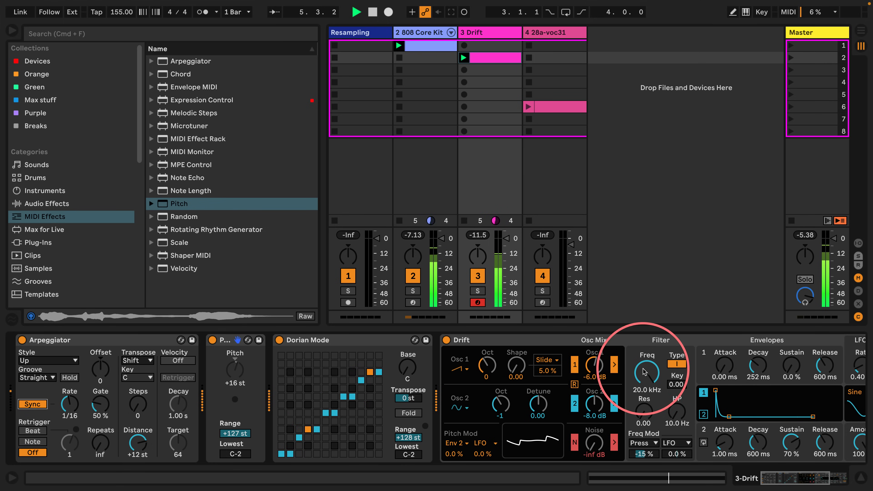
left_click_drag(647, 369, 647, 365)
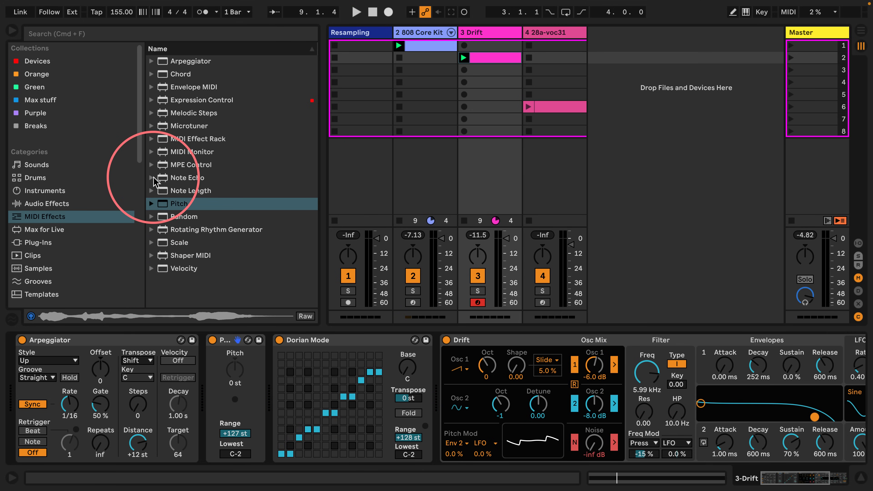
- Add a Random MIDI effect before the Arpeggiator on the Drift track and set its Chance to 100%
left_click_drag(184, 216, 33, 371)
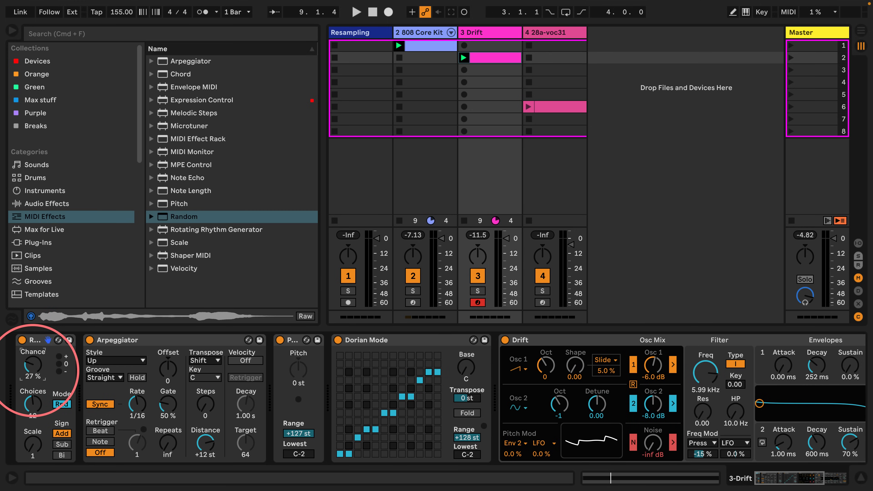
key("space")
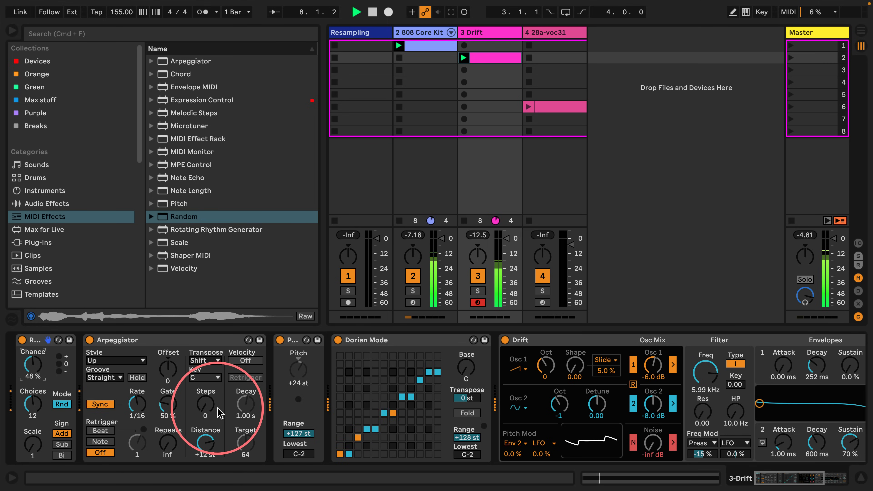
left_click_drag(34, 365, 35, 361)
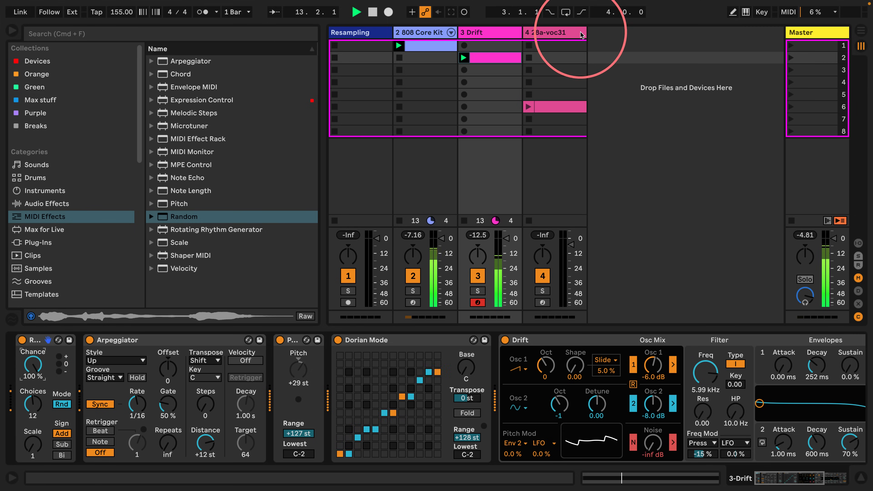
- Invert the Envelope Follower's Pitch mapping to a minimum of 100% and maximum of 50%, and play the Drift track
left_click(426, 58)
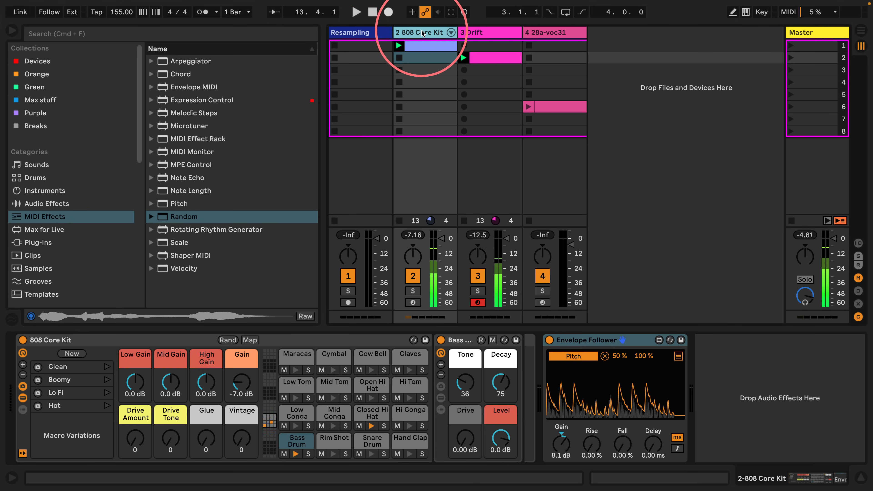
left_click(618, 356)
type("100")
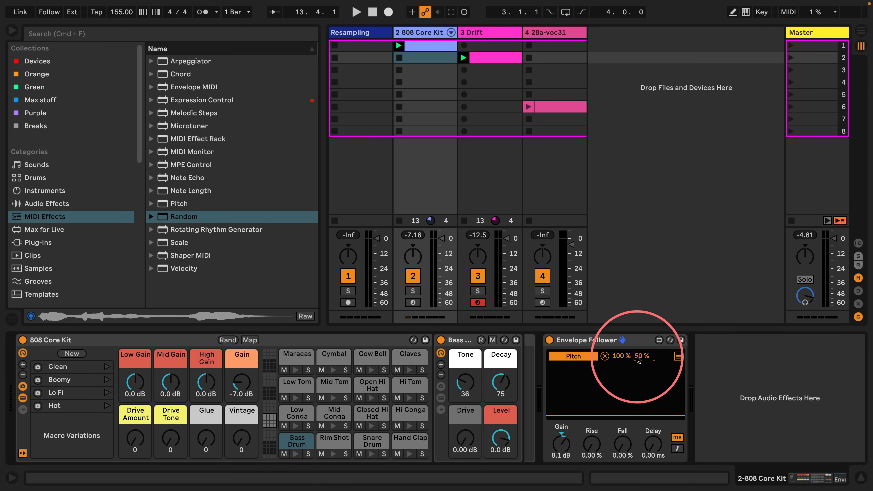
left_click(481, 35)
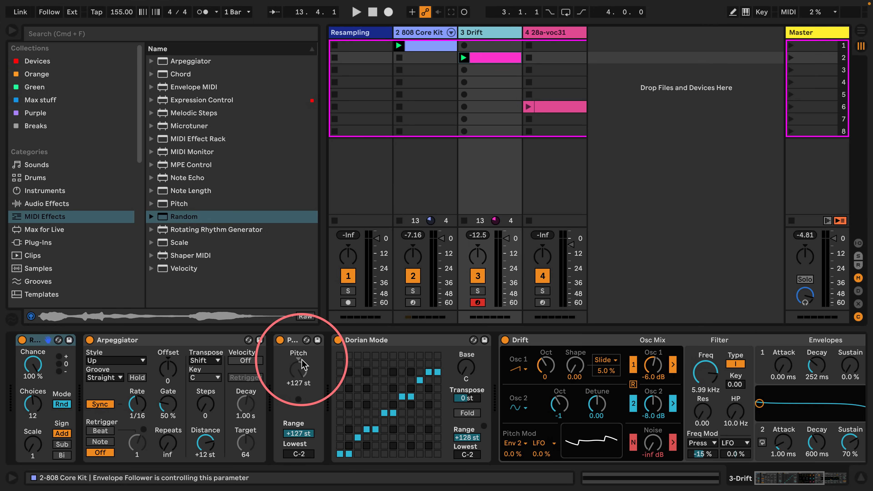
key("space")
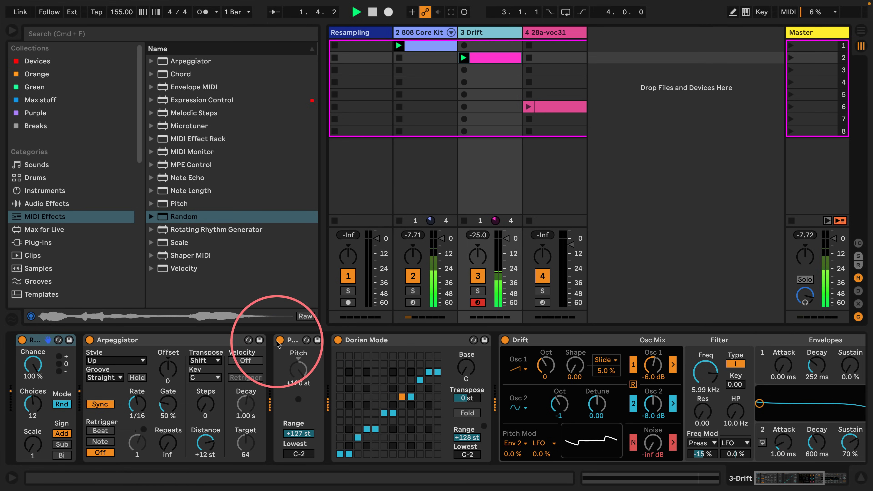
- Reset the Envelope Follower's Gain to 0 dB, with Fall at 22% and the Pitch mapping minimum at 58%
left_click(423, 33)
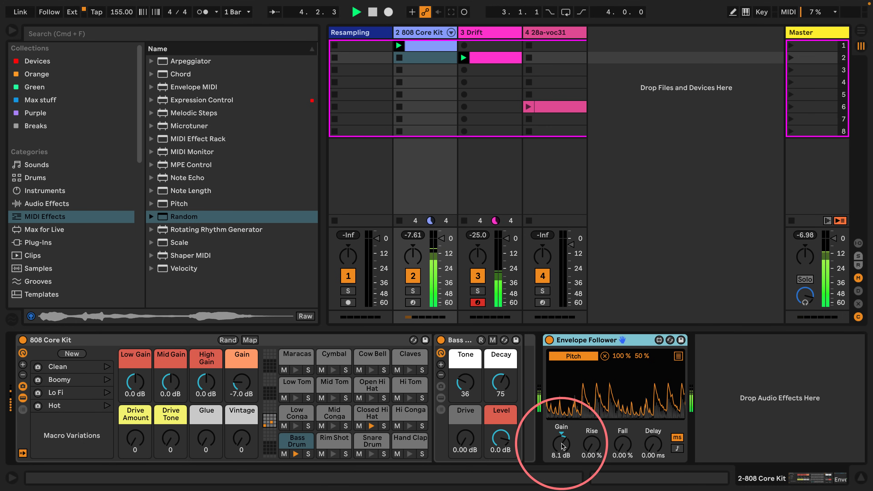
left_click_drag(563, 436, 562, 453)
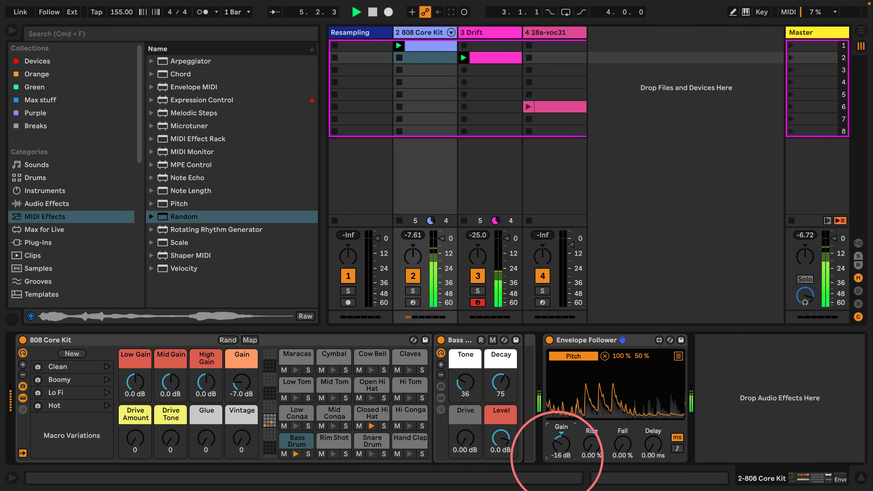
left_click(563, 434)
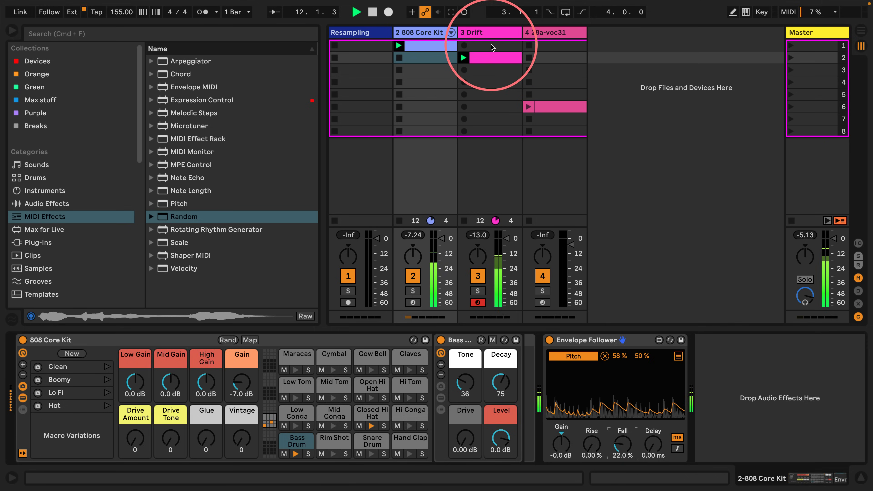
- Restore the Envelope Follower's Pitch mapping to 50% minimum and 100% maximum, and shorten its Fall to about 13%
left_click(492, 31)
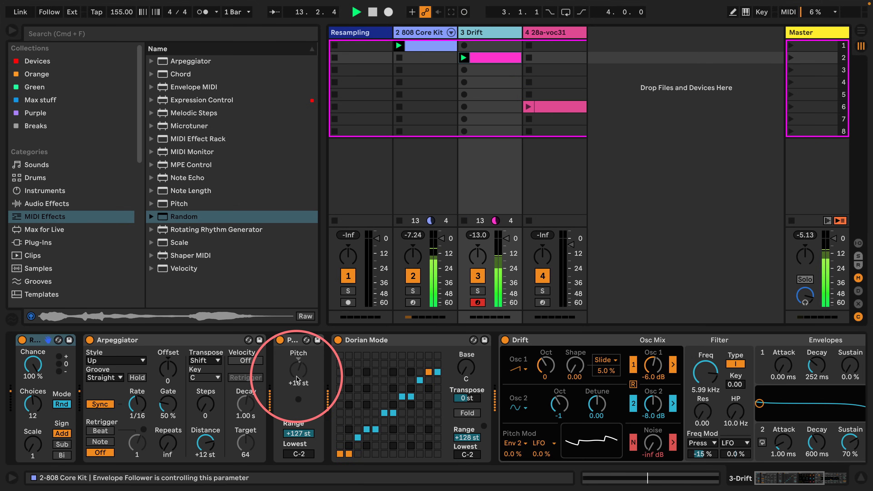
left_click(419, 32)
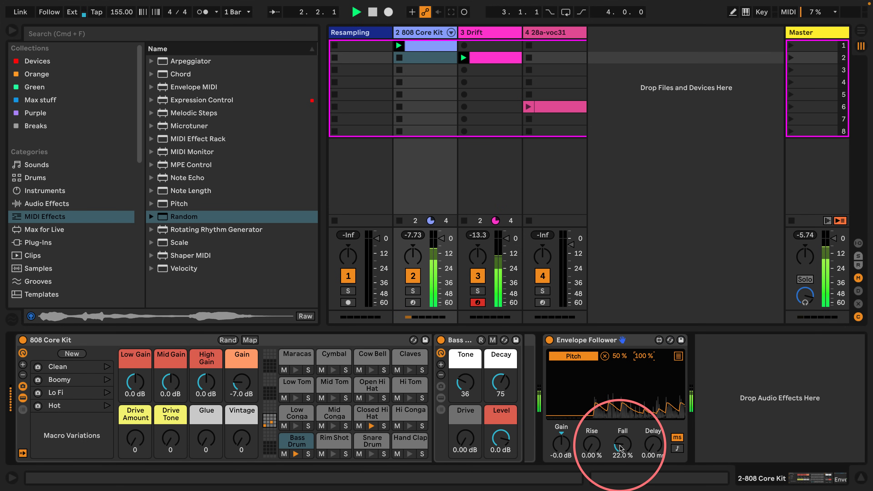
left_click_drag(620, 448, 621, 454)
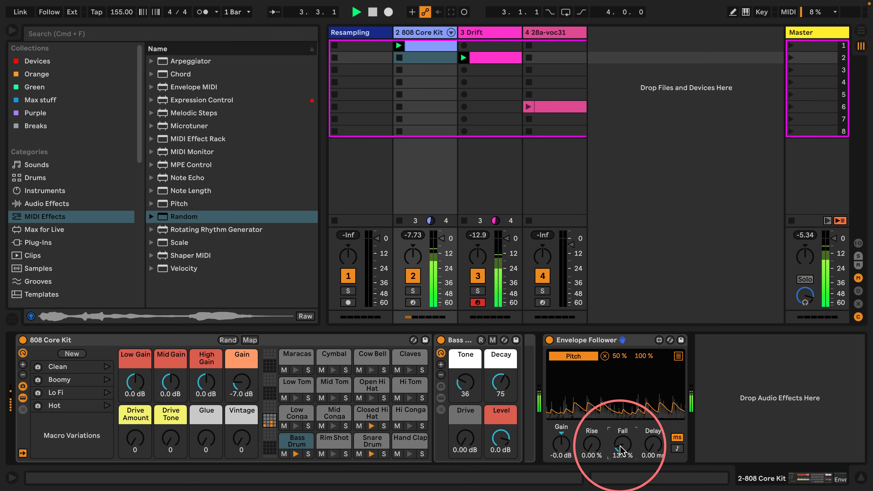
- Set the Random device's Choices to 24 on the Drift track
left_click(483, 34)
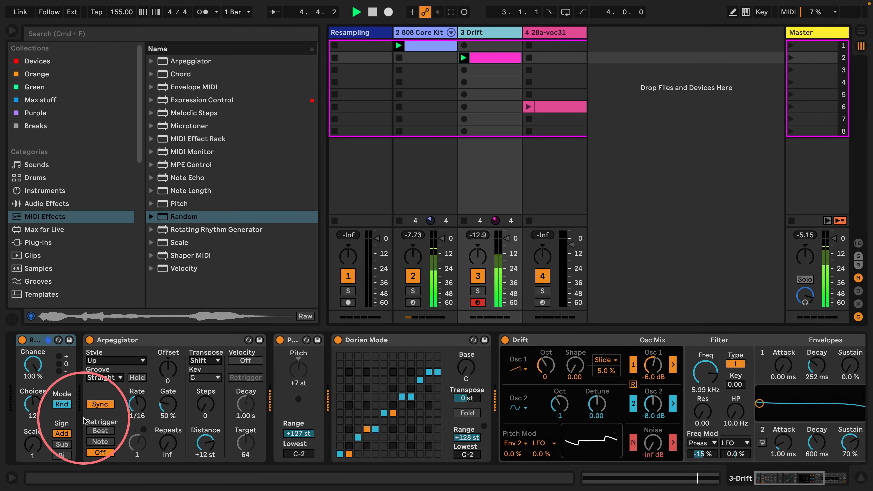
left_click_drag(33, 403, 34, 380)
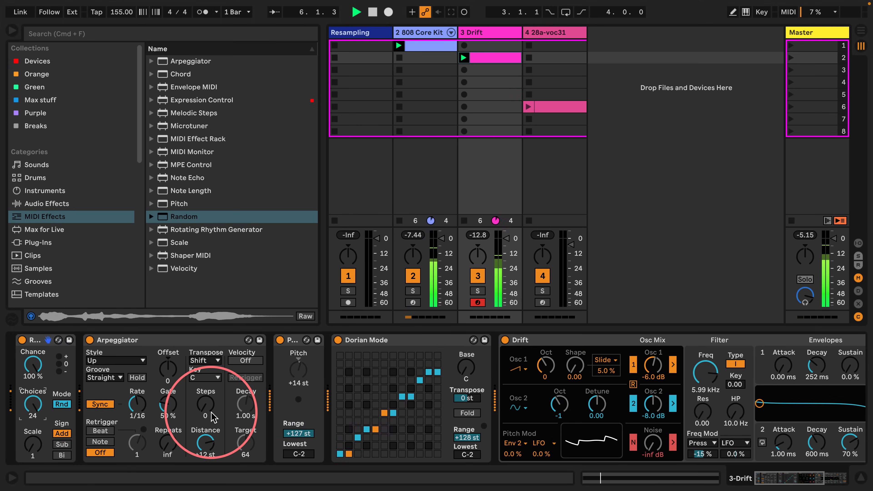
- Set Drift's Envelope 1 Decay to 119 ms and Release to 3.67 s, and limit the synth to 4 voices
scroll(585, 368, "right", 8)
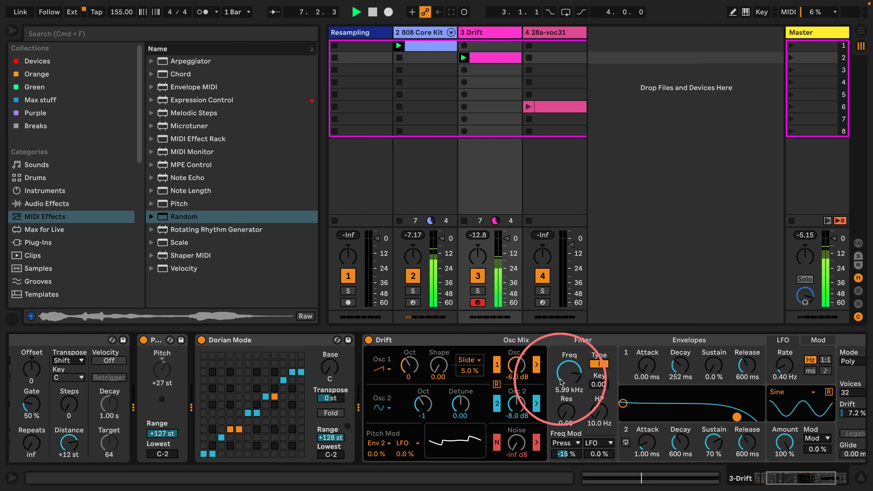
left_click_drag(617, 365, 544, 367)
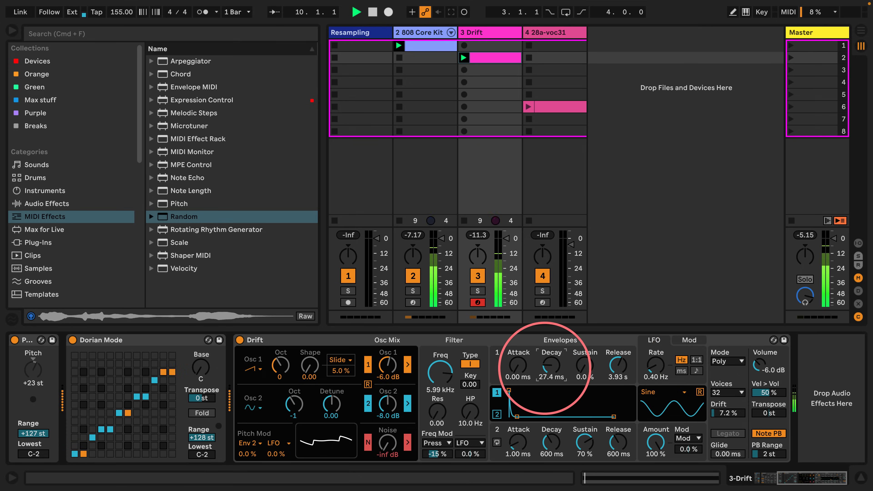
left_click(618, 366)
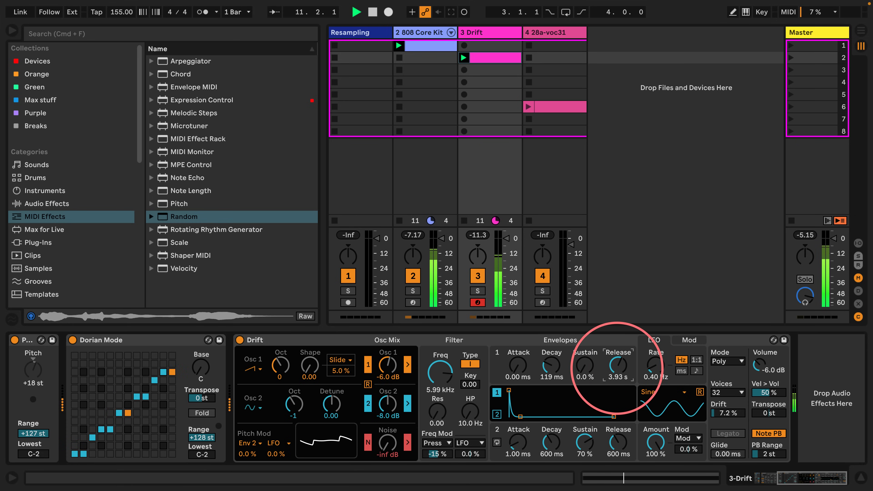
left_click(725, 392)
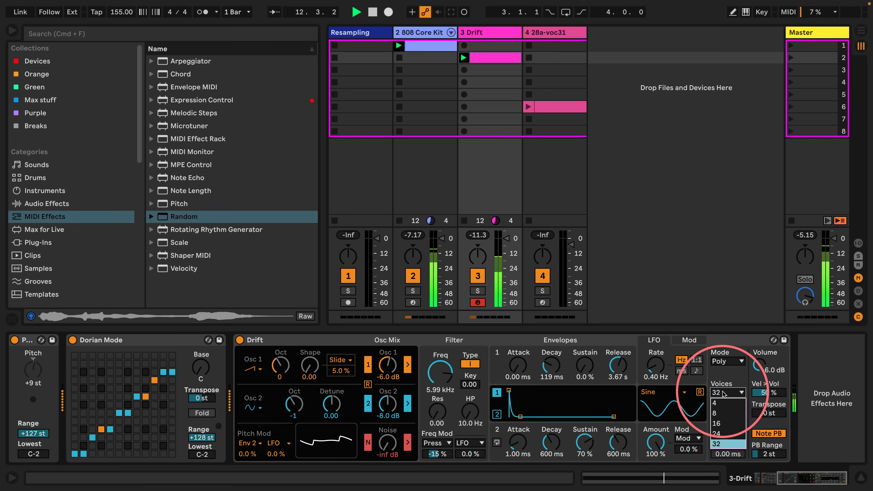
left_click(723, 408)
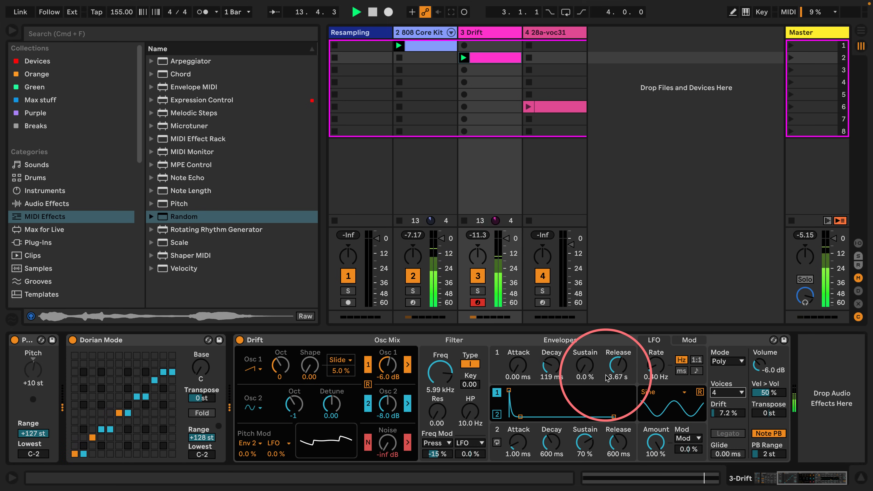
- Map the second slot of the 808 Core Kit's Envelope Follower to the song tempo, with a range of 0% to 35%
scroll(467, 375, "left", 10)
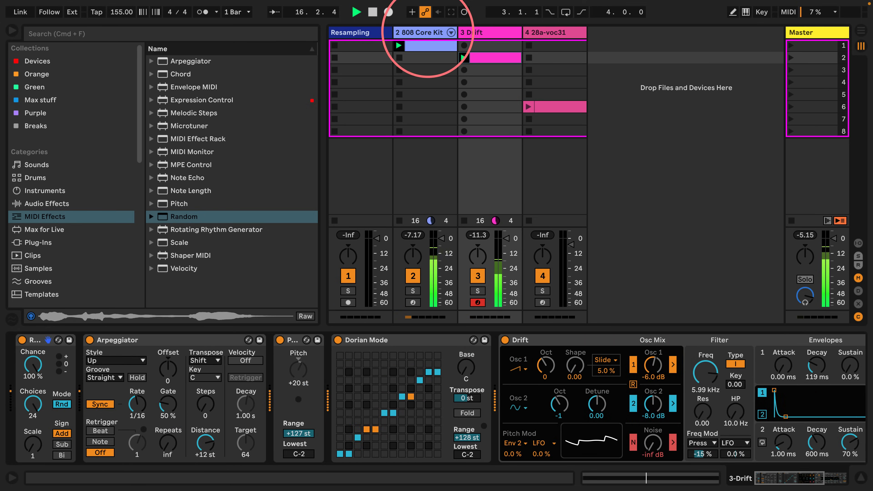
left_click(430, 36)
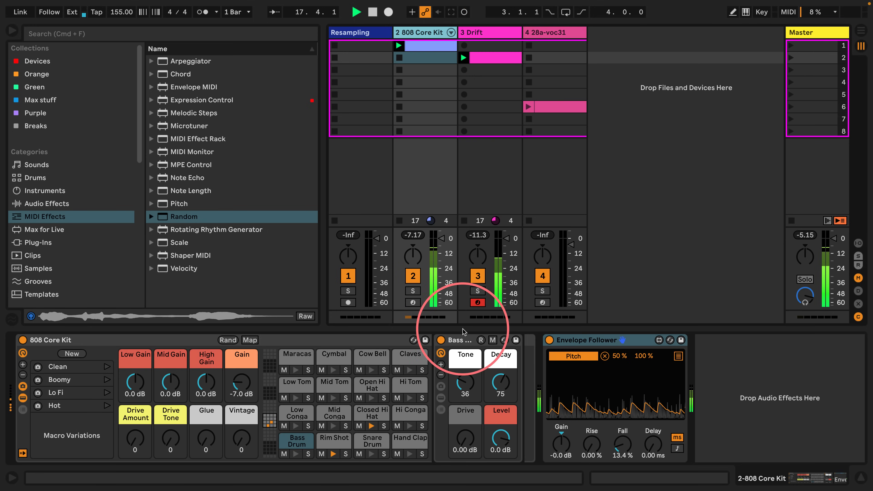
left_click(677, 356)
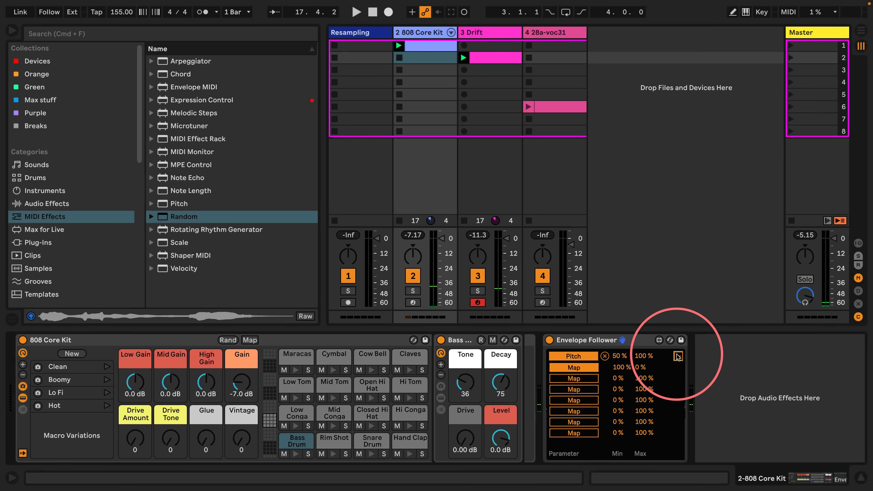
left_click(589, 370)
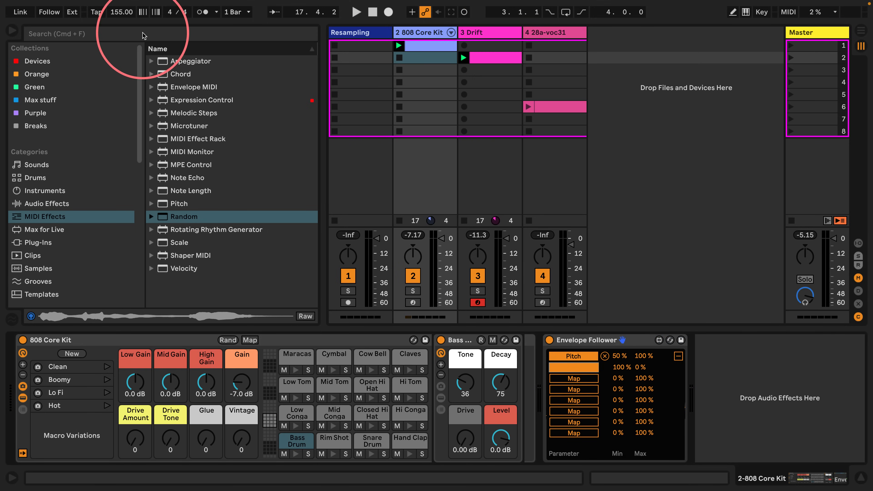
left_click(122, 12)
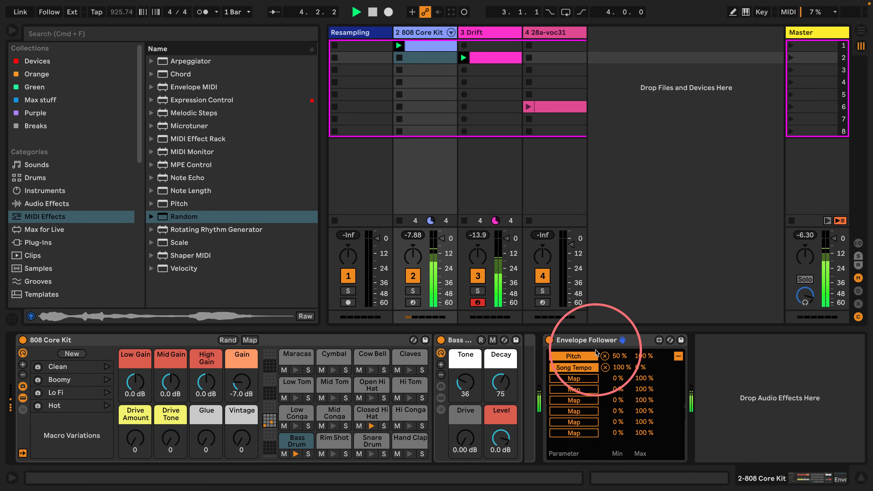
left_click_drag(621, 369, 620, 443)
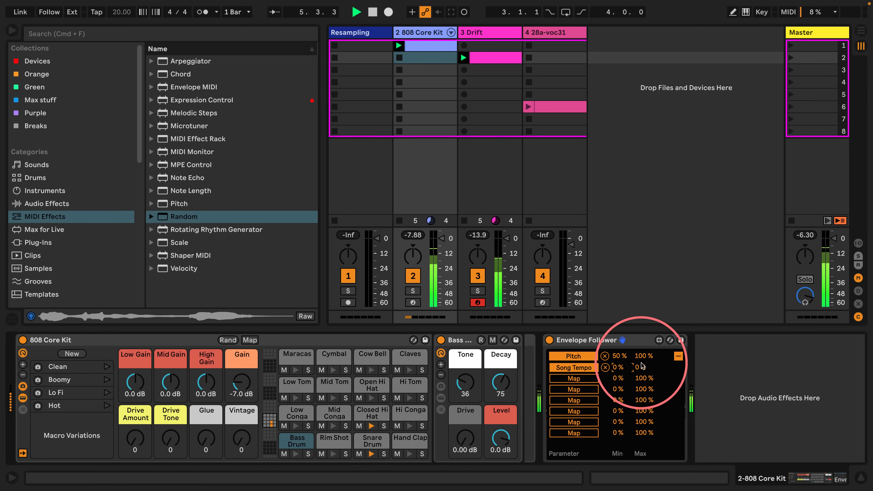
mouse_move(644, 365)
left_mouse_down()
mouse_move(642, 347)
mouse_move(642, 369)
left_mouse_up()
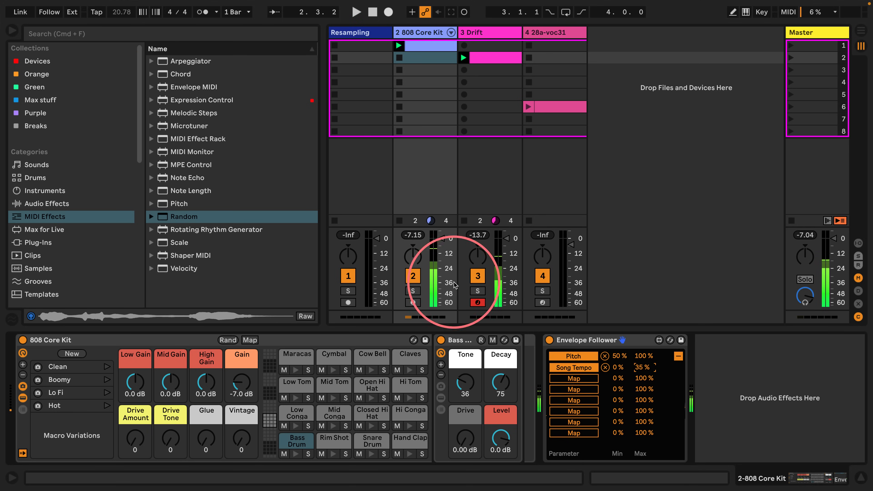
- Remove the Song Tempo mapping from the Envelope Follower and restore the song tempo to 155 BPM
left_click(604, 368)
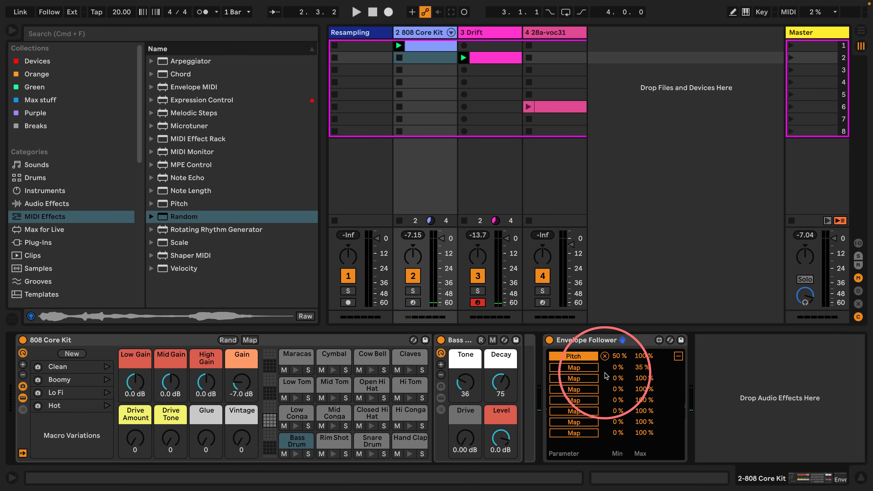
key("space")
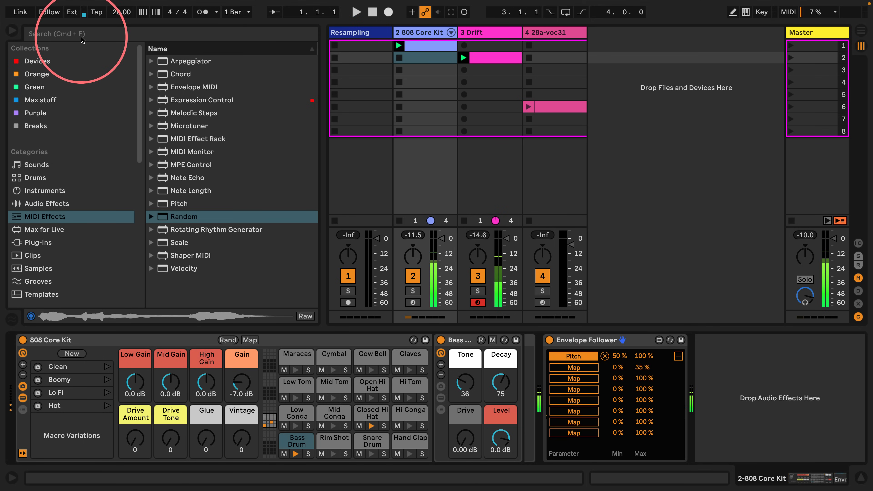
left_click(121, 12)
type("155")
key("Return")
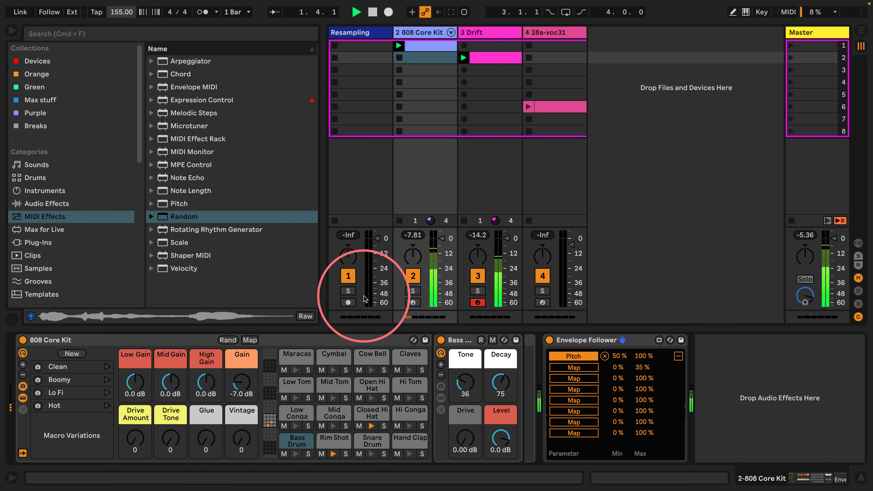
- Add the Spectral Time audio effect after Drift on the 3 Drift track
left_click(490, 33)
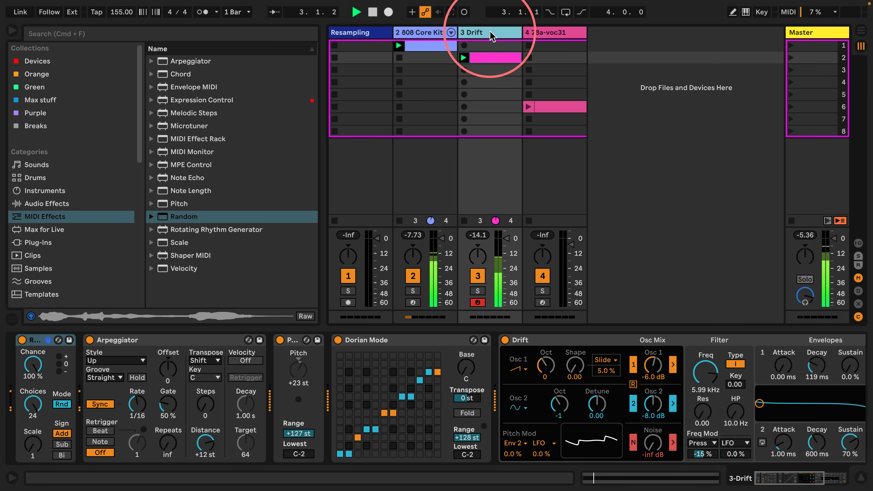
scroll(575, 364, "right", 8)
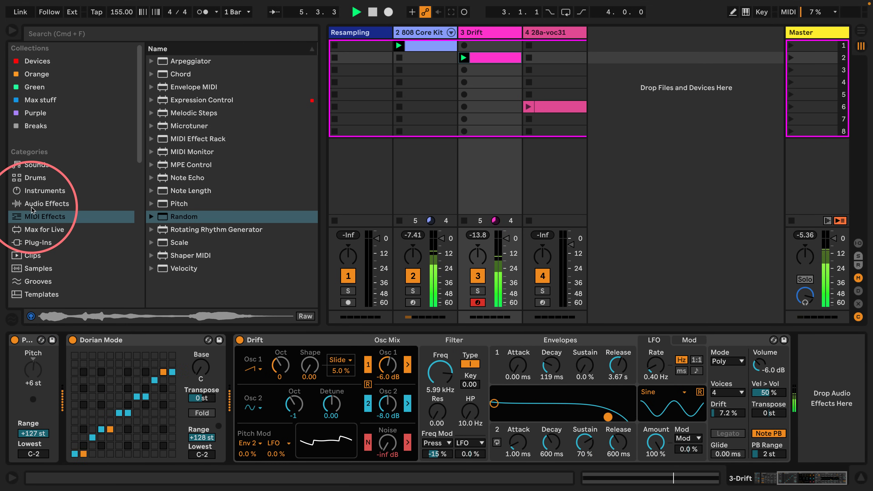
left_click(42, 203)
scroll(196, 209, "down", 6)
scroll(196, 209, "down", 5)
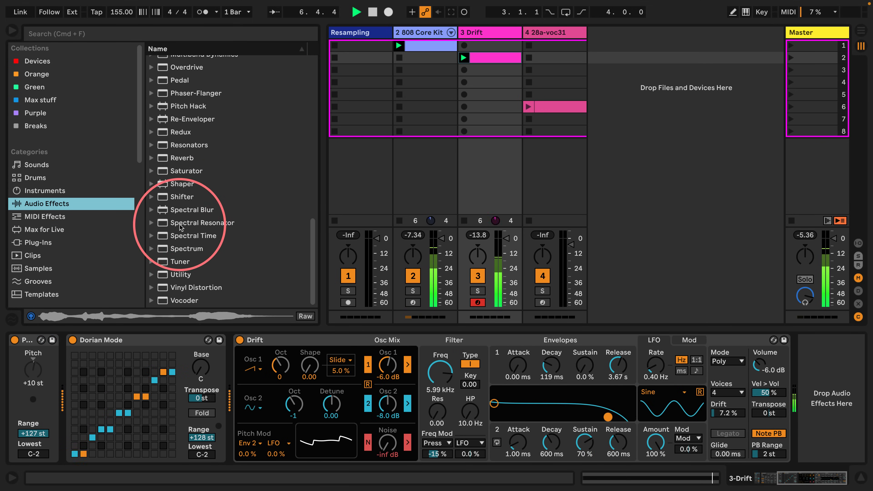
left_click_drag(185, 236, 811, 382)
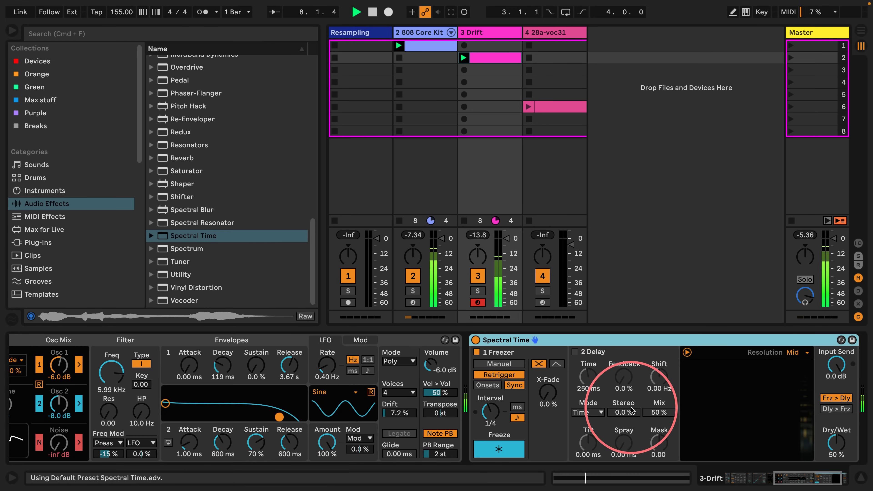
- Set Spectral Time's Freezer to retrigger on Onsets with 0% Sensitivity, and consult the help text for Retrigger Mode
left_click(419, 385)
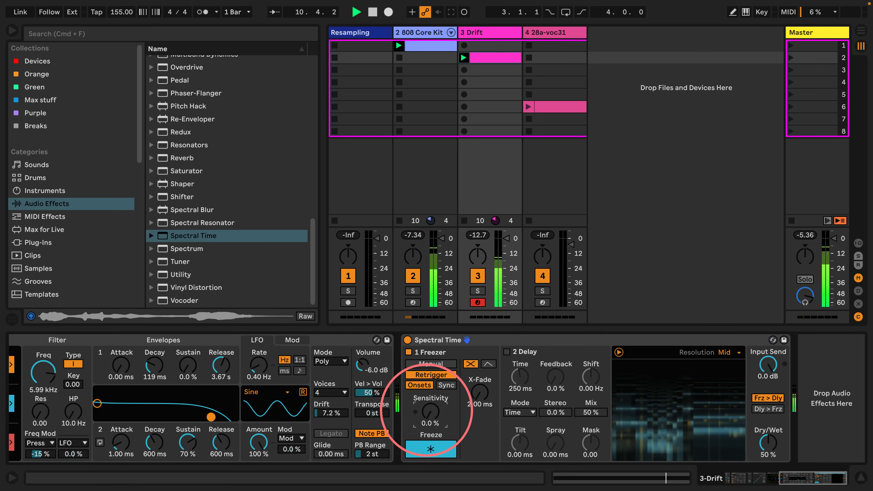
left_click_drag(426, 413, 426, 443)
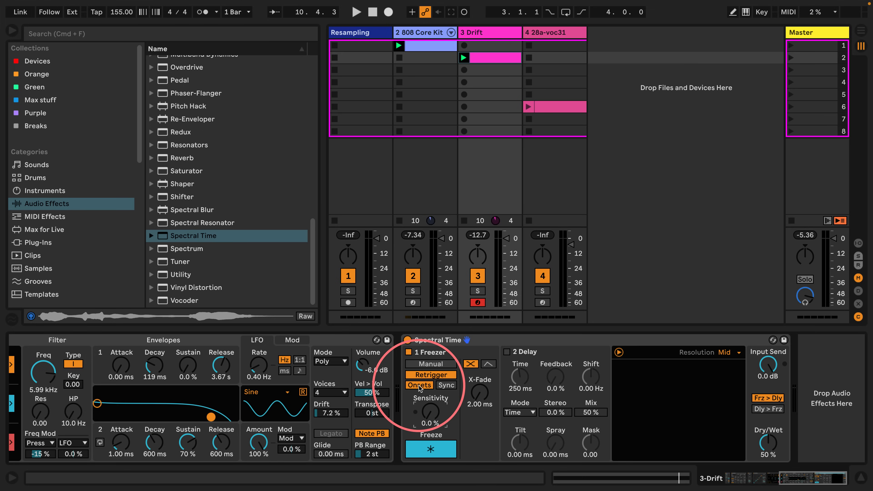
left_click(12, 478)
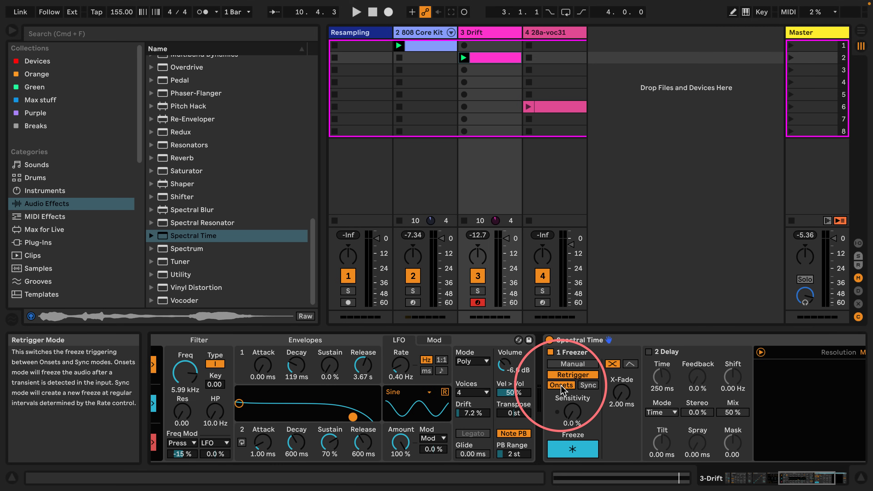
left_click(10, 479)
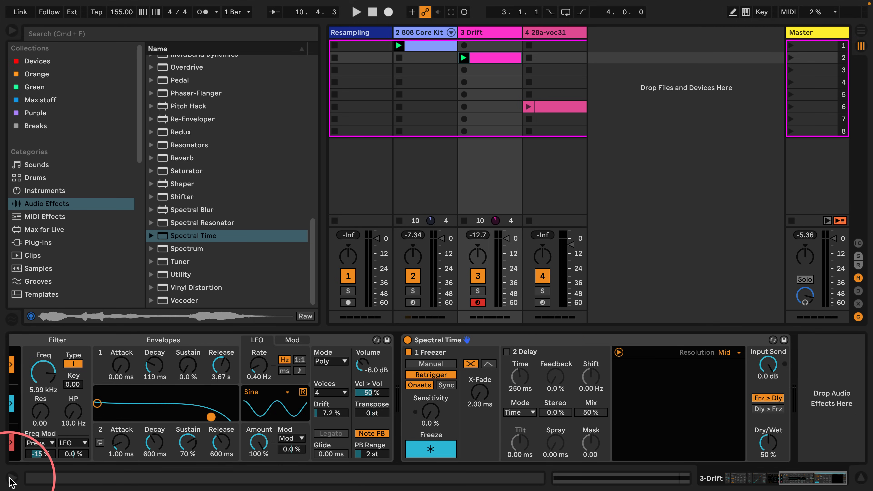
scroll(175, 185, "up", 10)
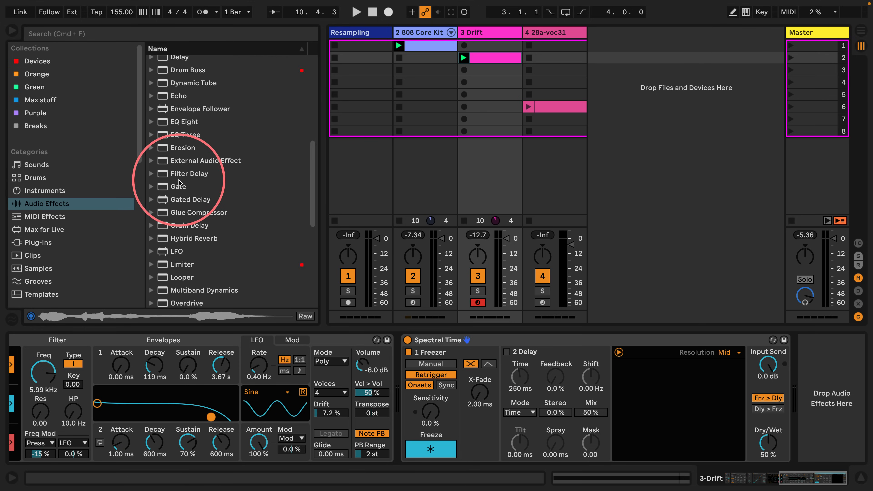
left_click_drag(182, 203, 842, 365)
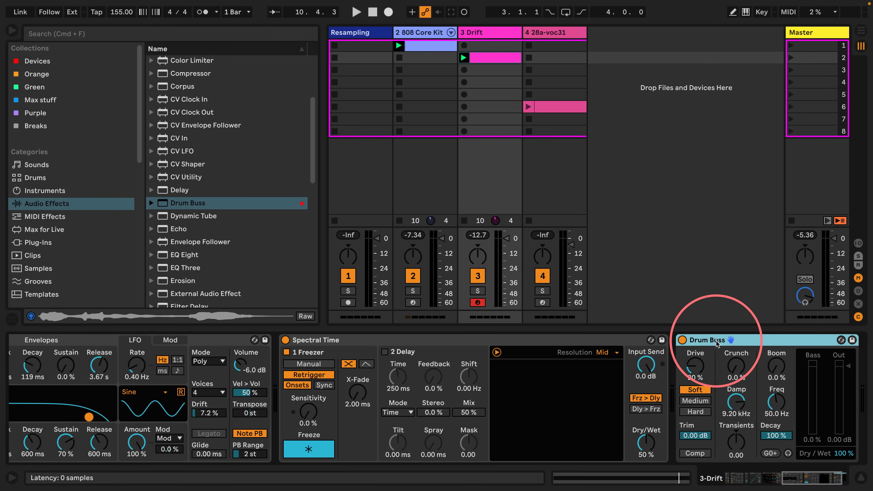
key("Delete")
- Audition the Freezer's Sensitivity during playback, raising it from low settings to 12%
key("space")
left_click_drag(310, 413, 310, 457)
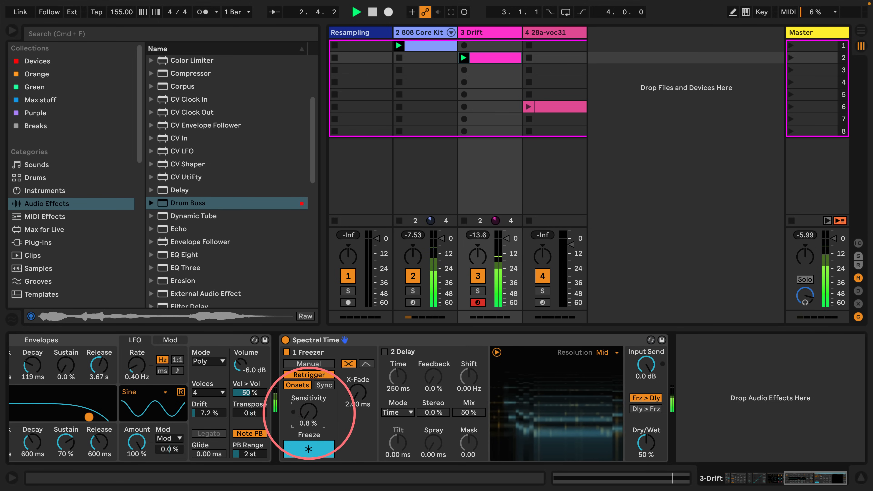
left_click_drag(309, 422, 313, 399)
scroll(552, 430, "left", 5)
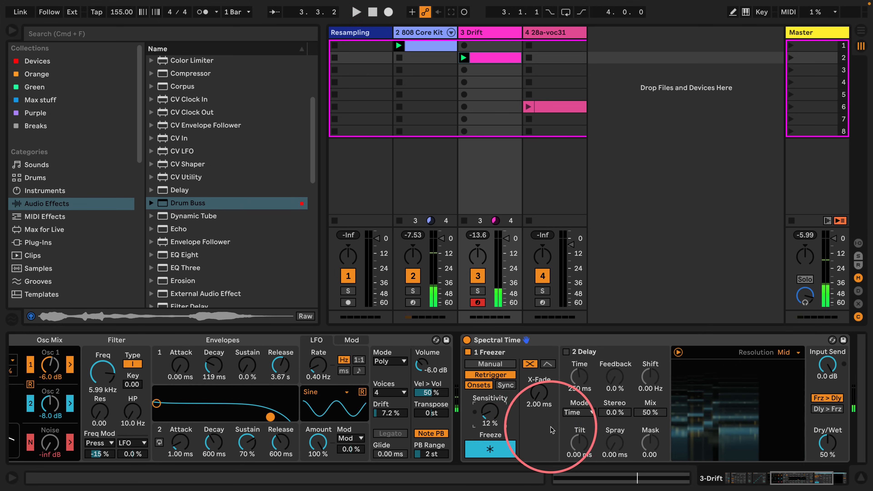
- Map the Envelope Follower's free second slot to the Freezer Sensitivity of Spectral Time on the Drift track, and start playback
left_click(424, 32)
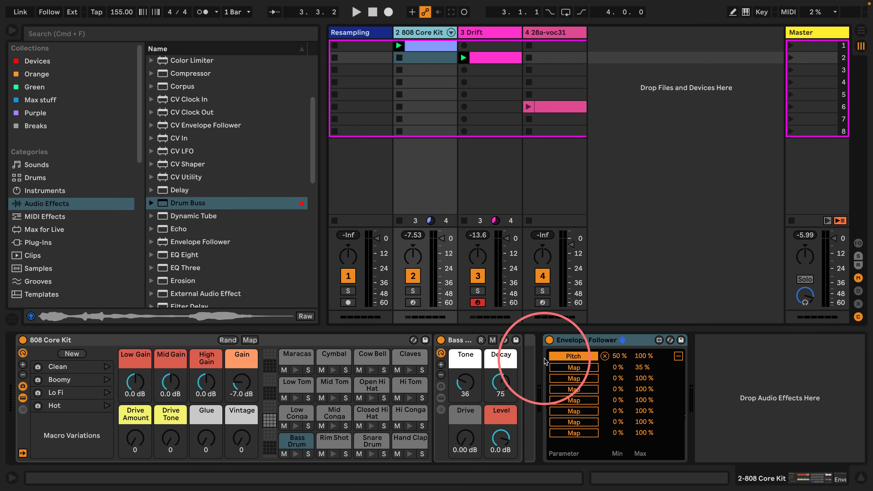
left_click(485, 32)
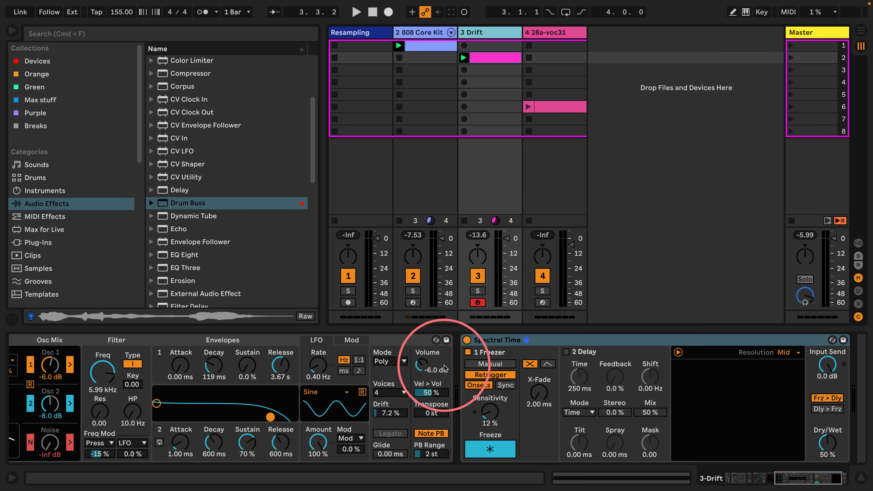
left_click_drag(490, 411, 478, 420)
key("space")
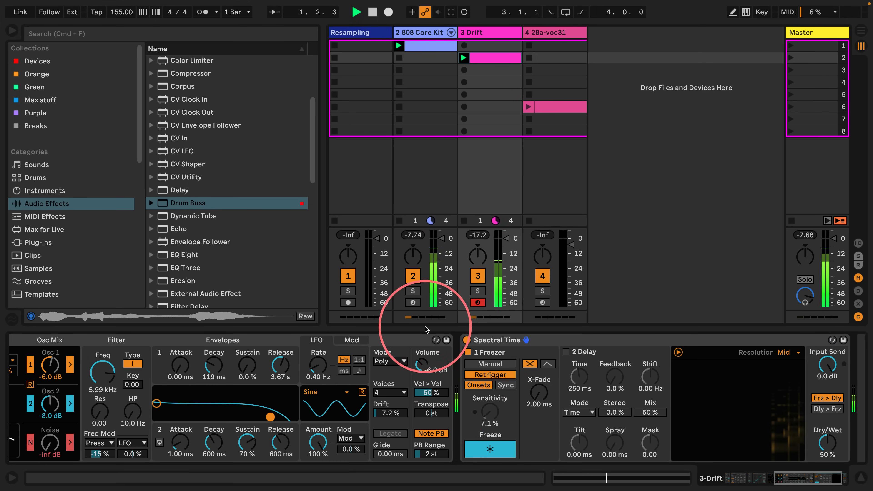
- Set the Envelope Follower's Sensitivity mapping to 39% minimum and 100% maximum, also trying a 50% minimum
left_click(417, 33)
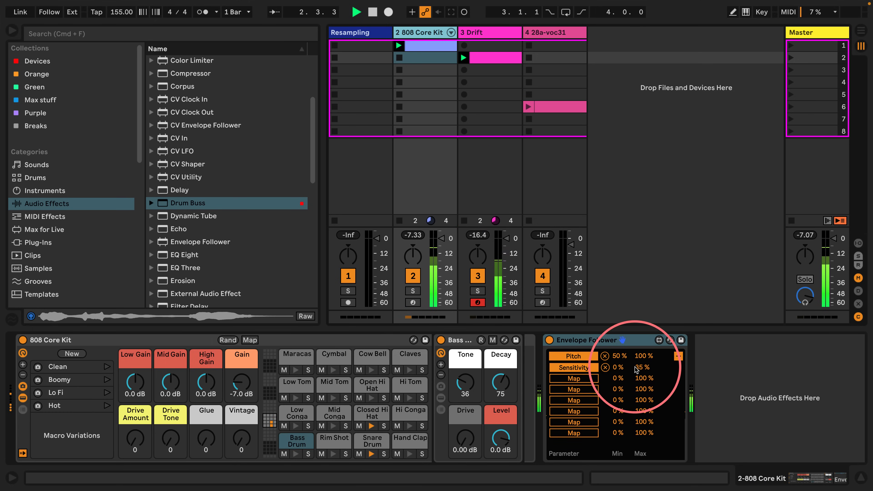
left_click(481, 33)
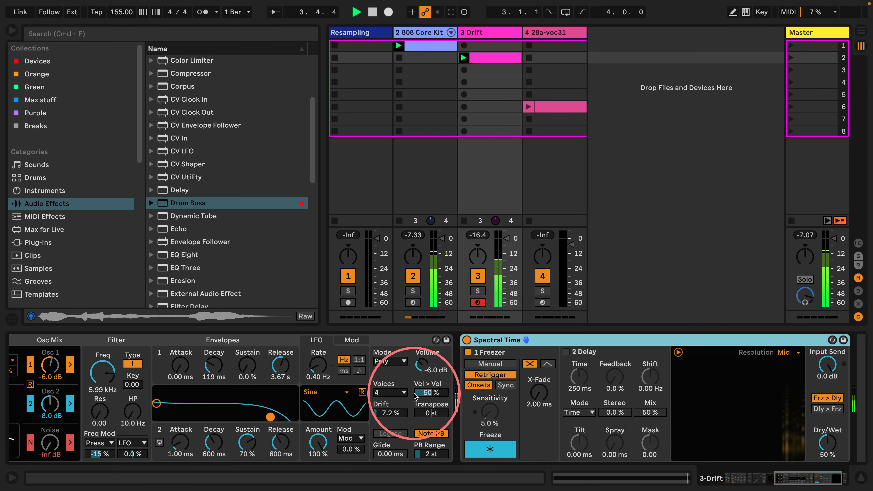
left_click(421, 32)
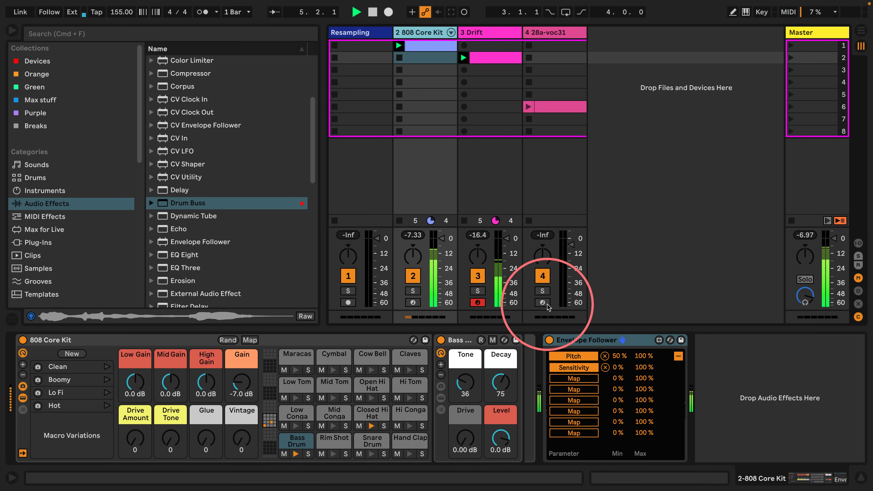
left_click_drag(617, 367, 619, 347)
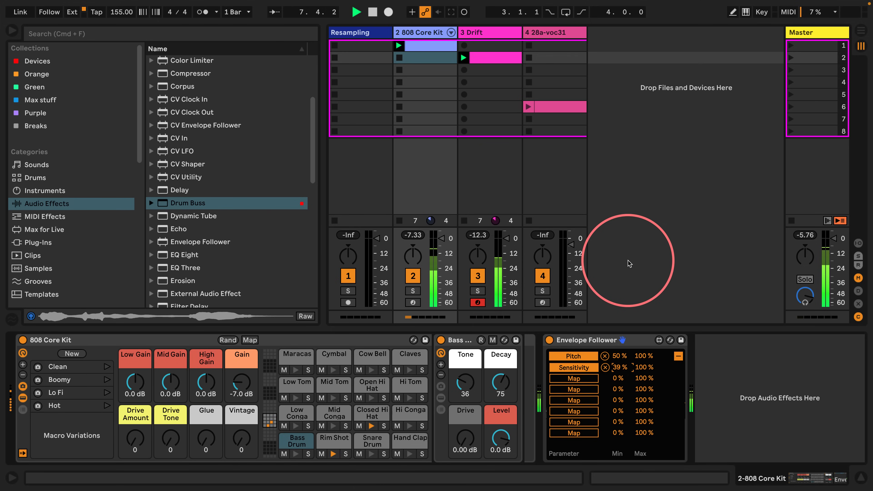
type("50")
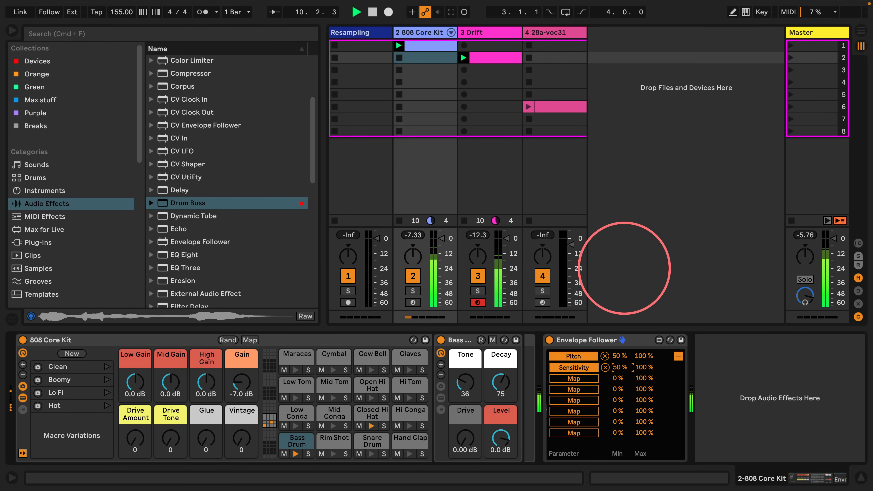
left_click(473, 32)
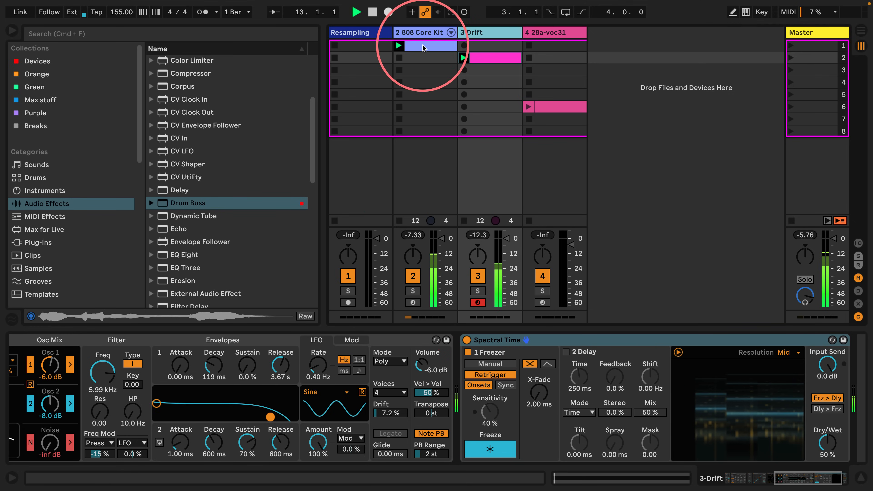
left_click(418, 33)
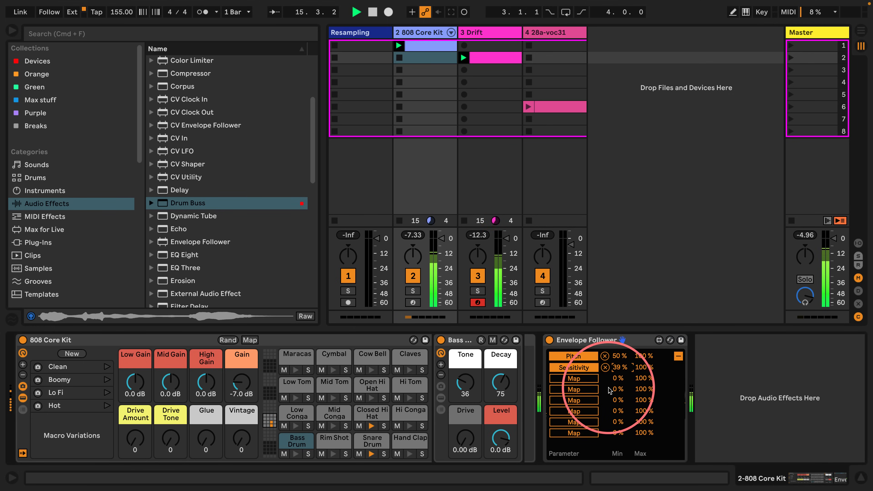
- Switch Spectral Time's Freezer from crossfade to separate Fade In and Fade Out, and shorten Fade Out to 33.7 ms
left_click(465, 32)
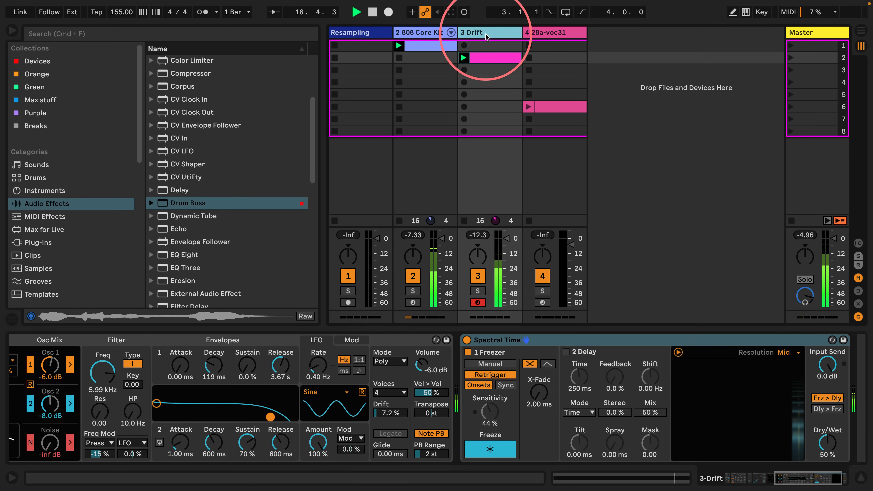
left_click(488, 363)
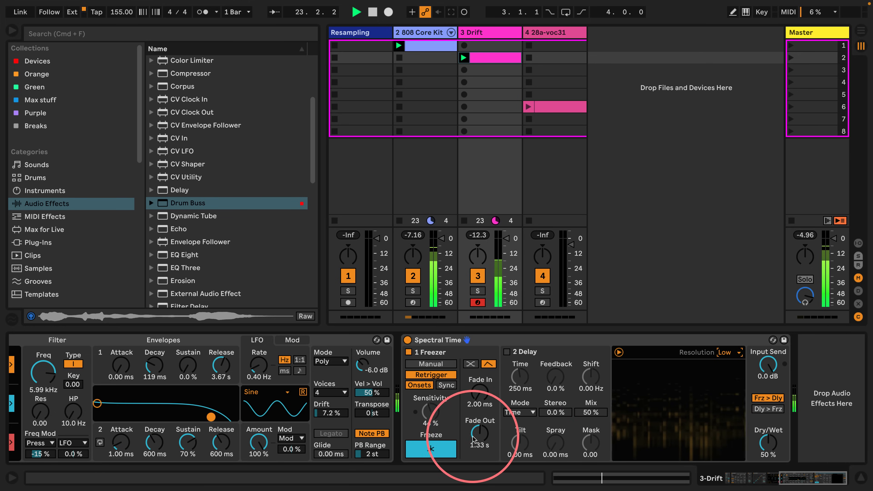
left_click_drag(478, 434, 479, 454)
- Set Spectral Time's resolution to High and lengthen the Freezer's Fade In to 131 ms and Fade Out to 1.66 s
left_click(734, 353)
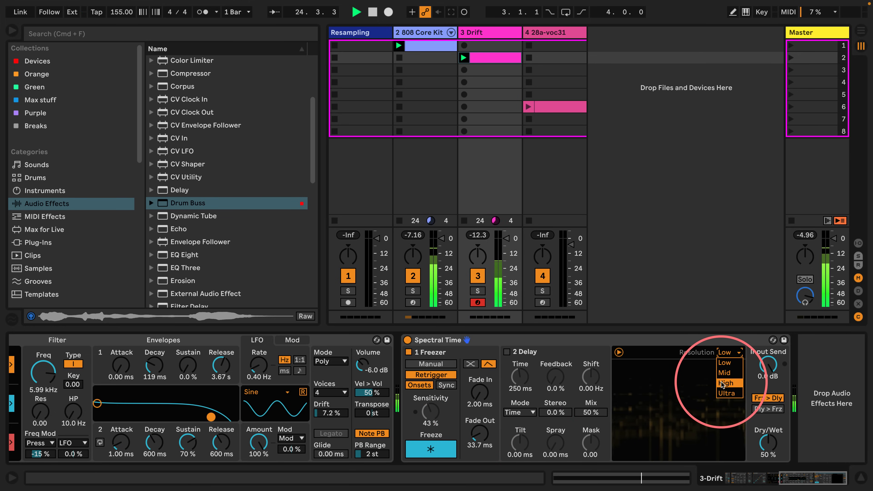
left_click(724, 385)
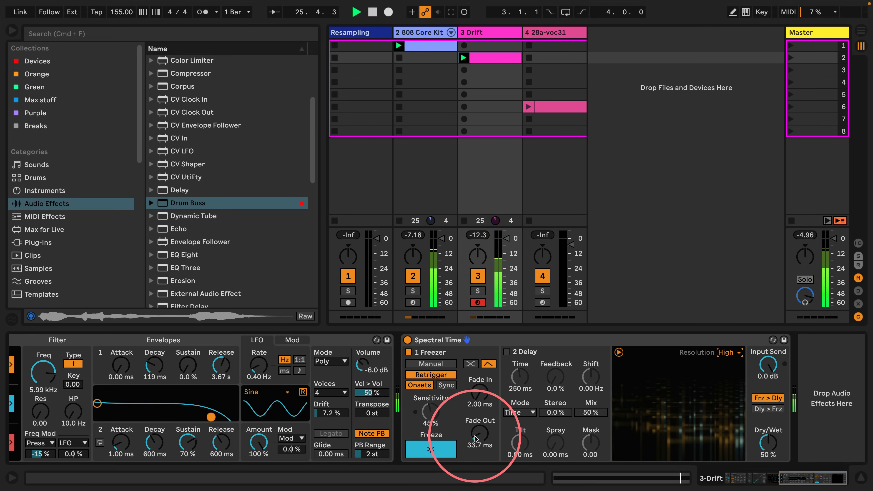
mouse_move(478, 444)
left_mouse_down()
mouse_move(481, 402)
mouse_move(480, 442)
mouse_move(480, 433)
left_mouse_up()
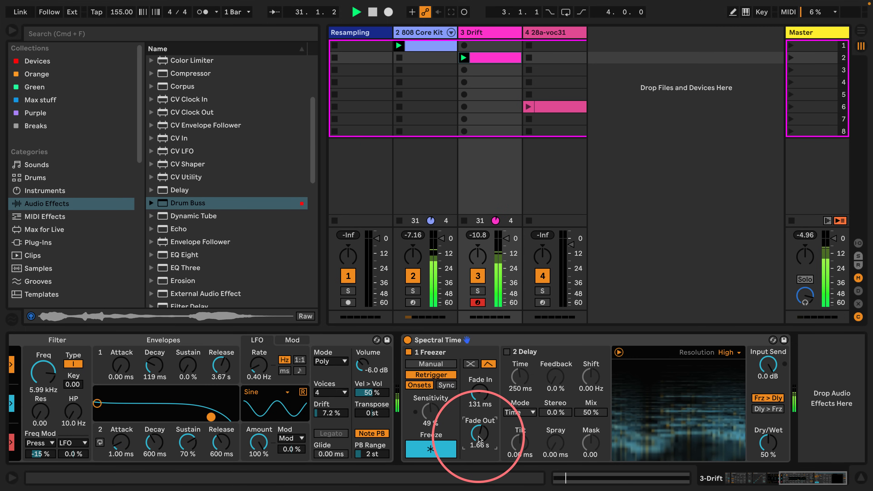
- Try Spectral Time's Ultra resolution during playback, and return the resolution to Low
left_click(738, 358)
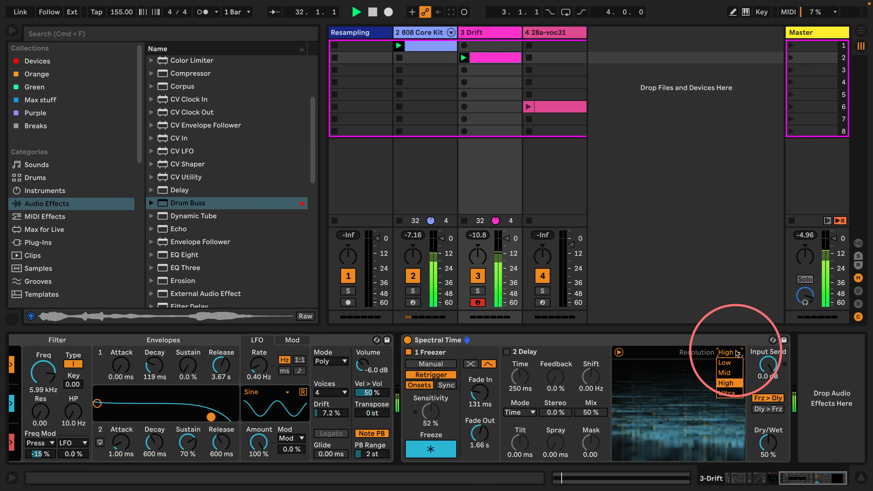
left_click(726, 393)
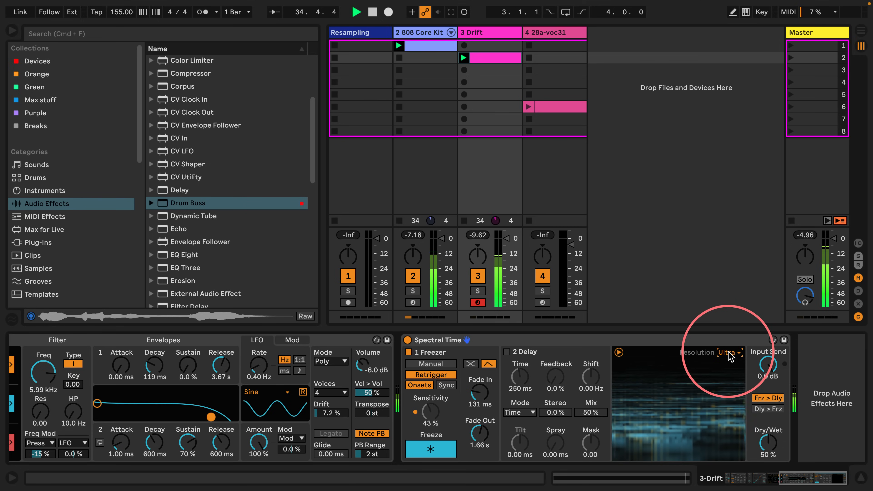
left_click(729, 356)
left_click(725, 362)
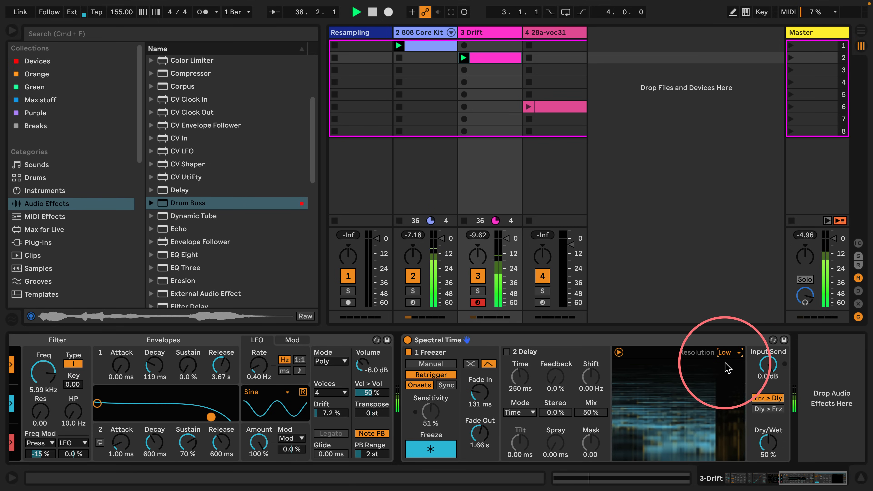
- Raise the Sensitivity mapping's minimum to 52% in the 808 Core Kit track's Envelope Follower, and return to the Drift track
left_click(483, 155)
left_click(423, 33)
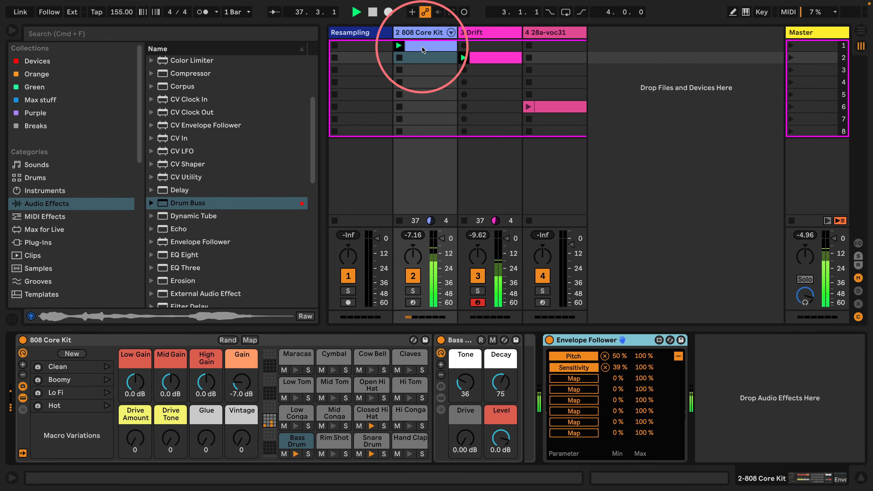
left_click(618, 366)
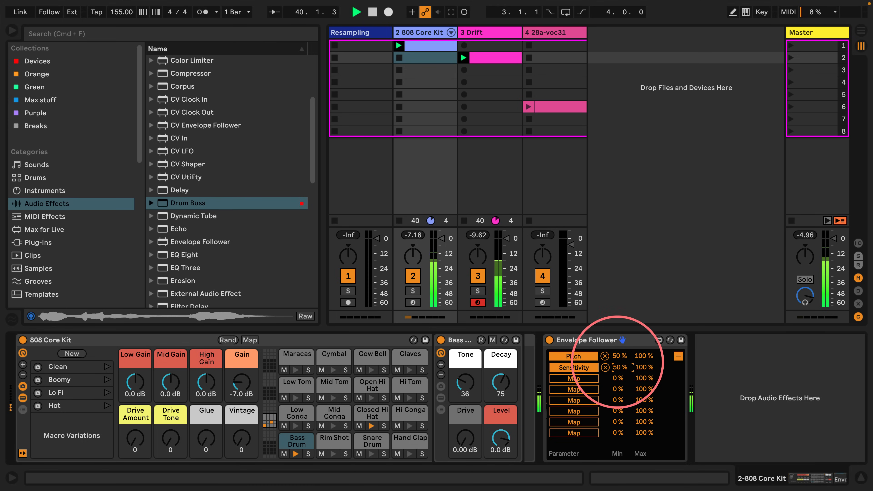
left_click(485, 37)
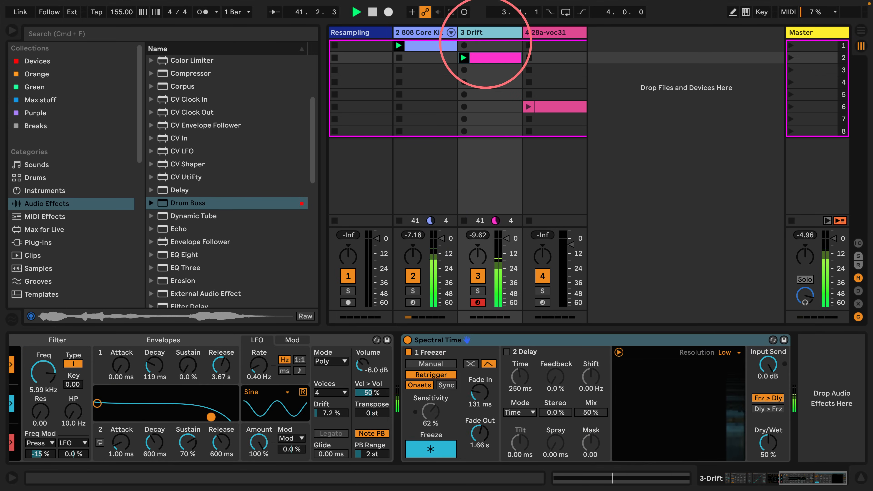
- Set the Freezer's Fade Out to 118 ms and Fade In to 48.3 ms, and raise Spectral Time's Dry/Wet to 100%
left_click(480, 433)
left_click_drag(480, 433, 480, 453)
left_click_drag(480, 405, 480, 418)
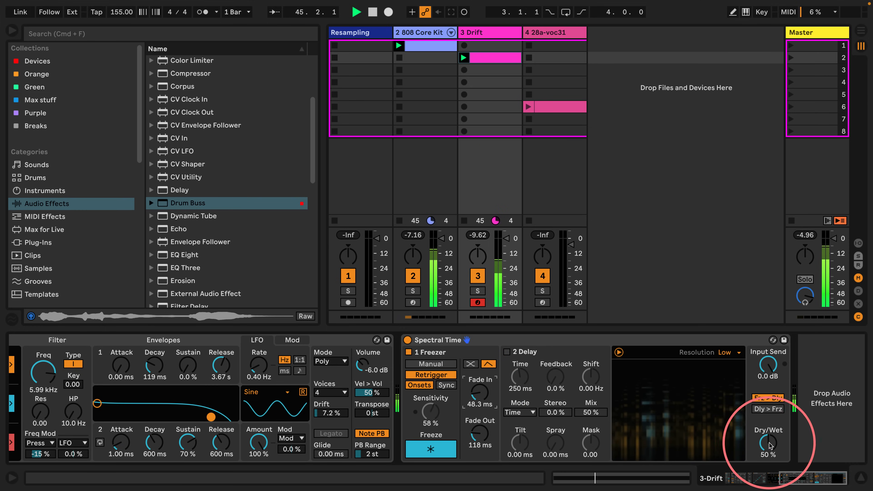
left_click_drag(768, 443, 768, 426)
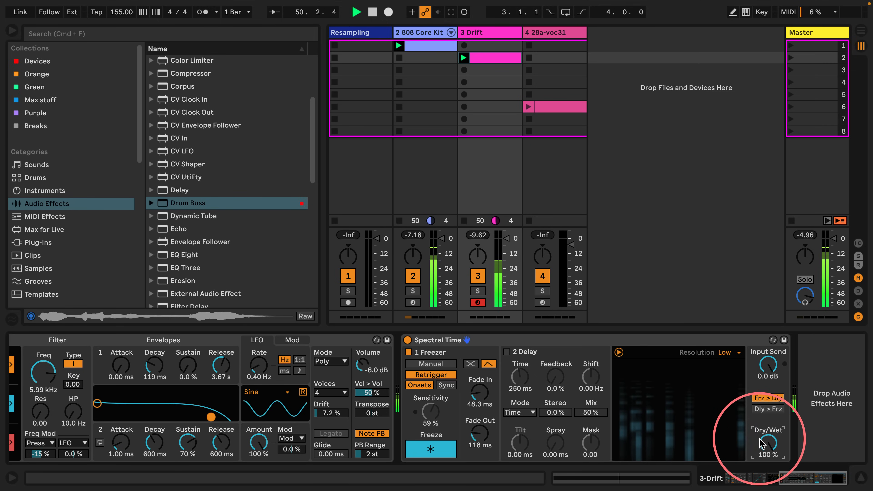
- Delete Spectral Time from the Drift track, and restart playback with the Arpeggiator, Pitch and Dorian Mode devices in view
left_click(457, 340)
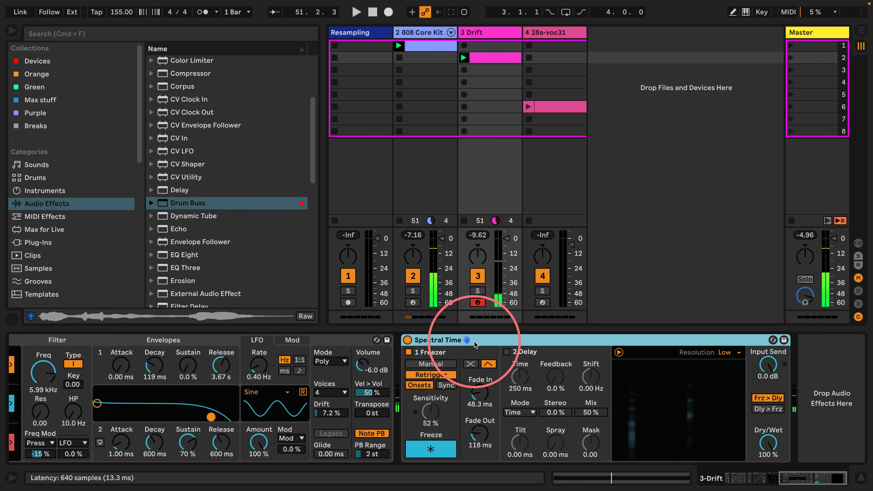
key("Delete")
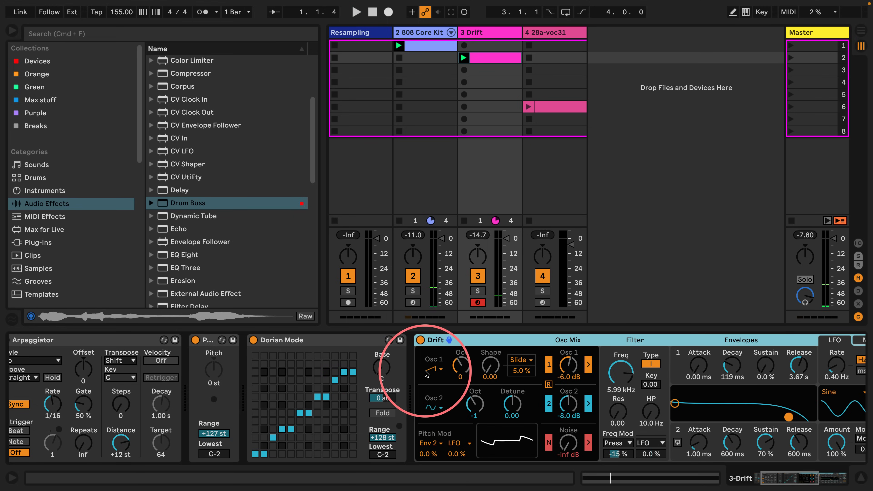
scroll(429, 374, "left", 2)
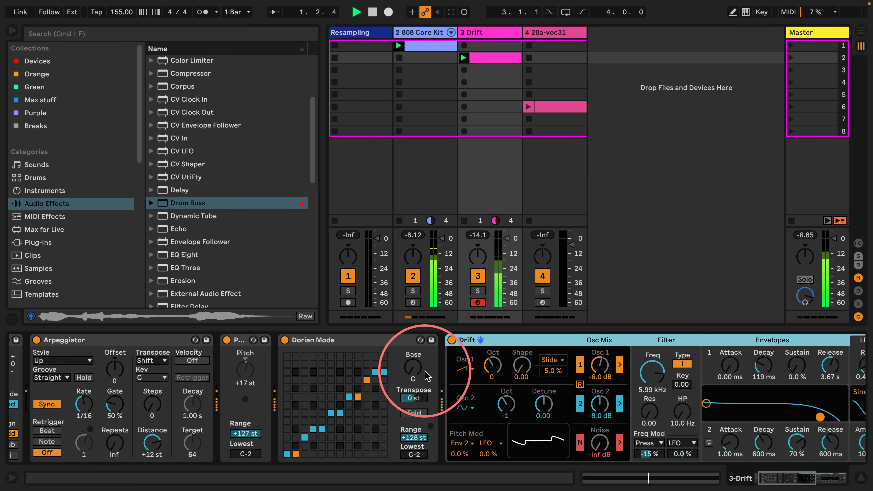
scroll(425, 385, "left", 3)
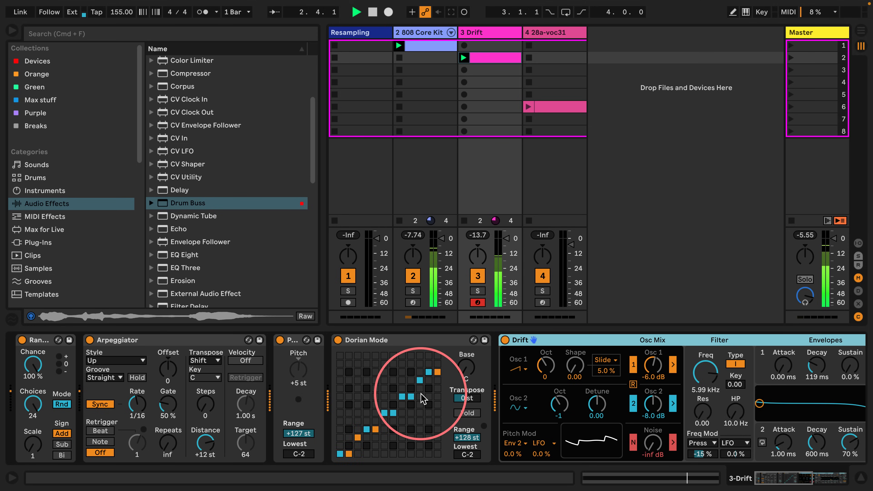
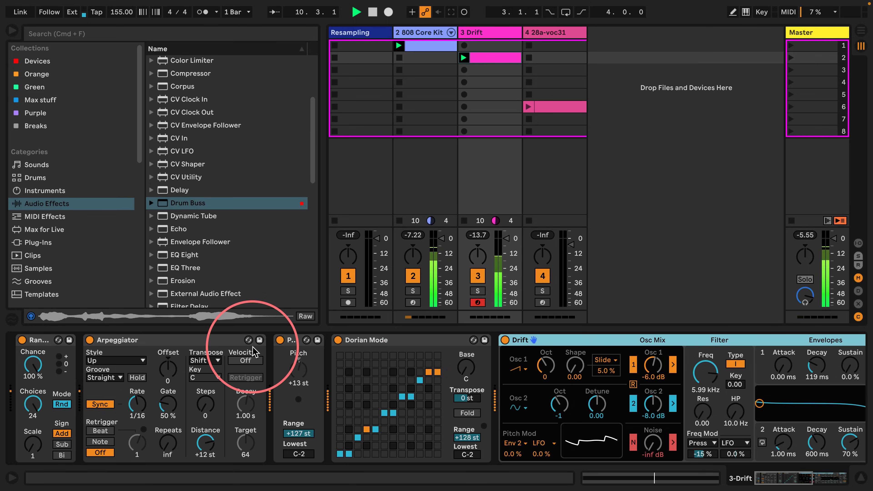
- Add a Vocoder to the Drift track and move it to the 808 Core Kit track, after the Envelope Follower
scroll(224, 186, "down", 10)
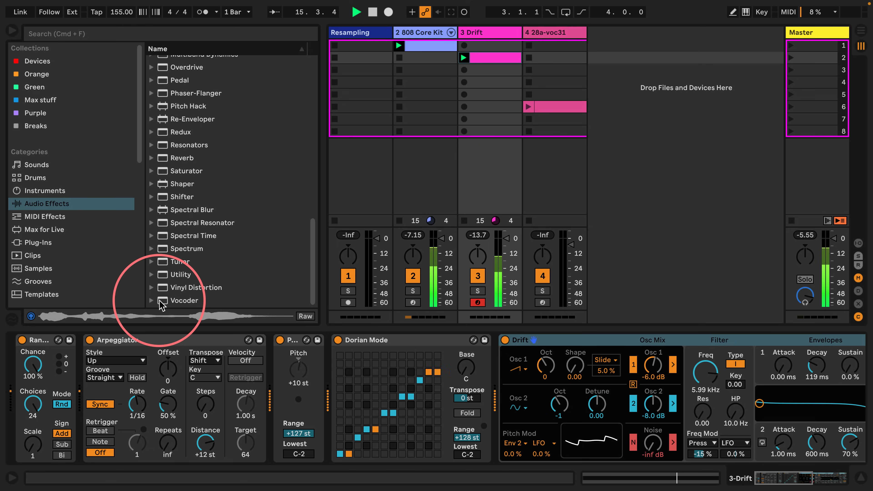
scroll(378, 379, "right", 10)
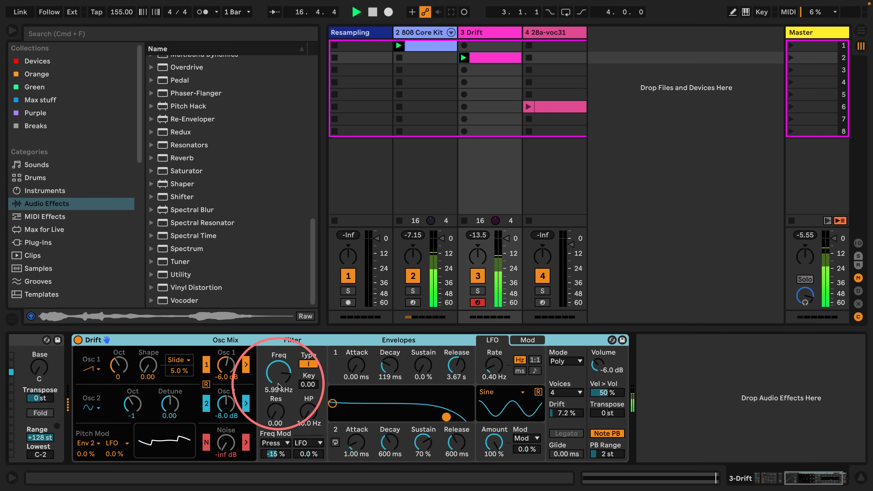
left_click_drag(168, 302, 707, 381)
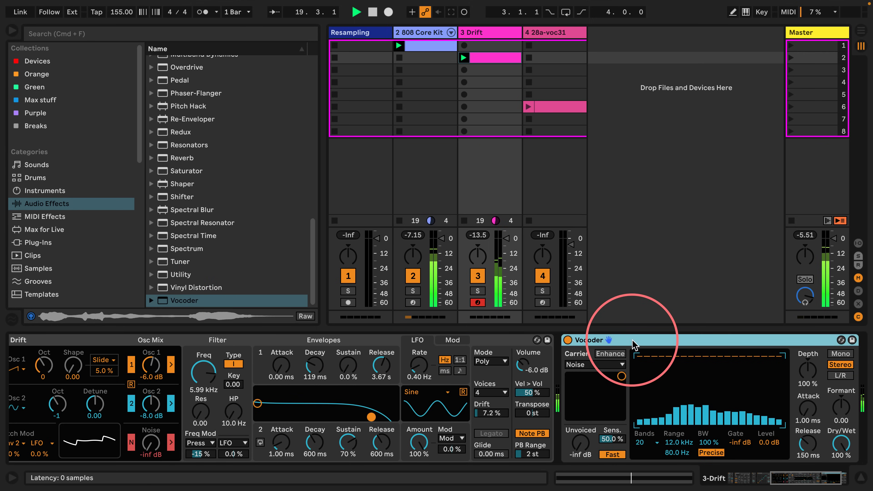
left_click(428, 33)
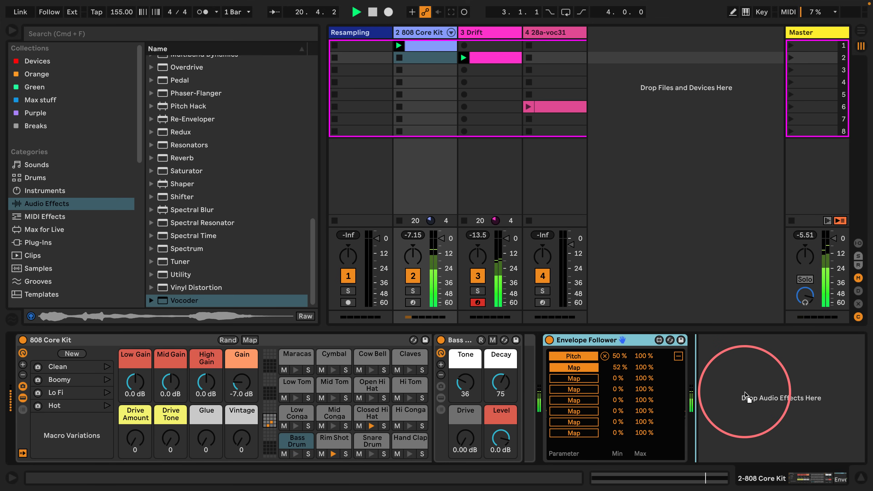
left_click_drag(737, 393, 701, 361)
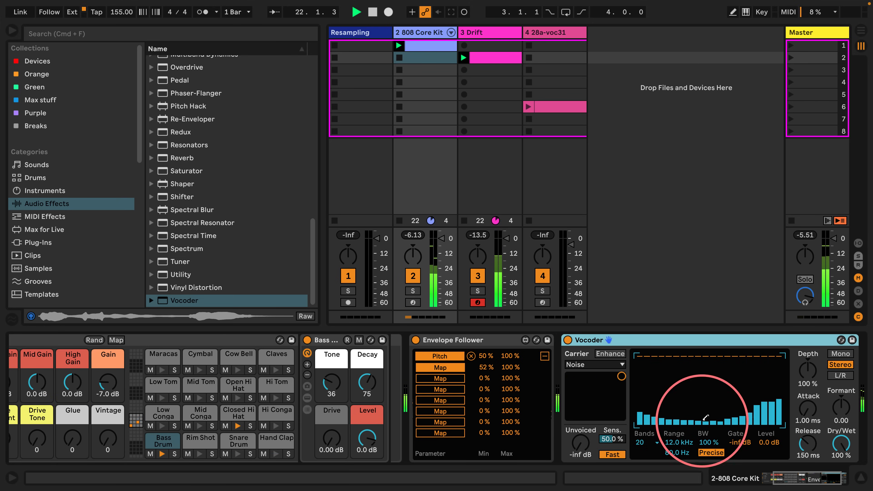
- Set the Vocoder's carrier to External with audio from 3-Drift, and mute the Drift track
left_click(528, 364)
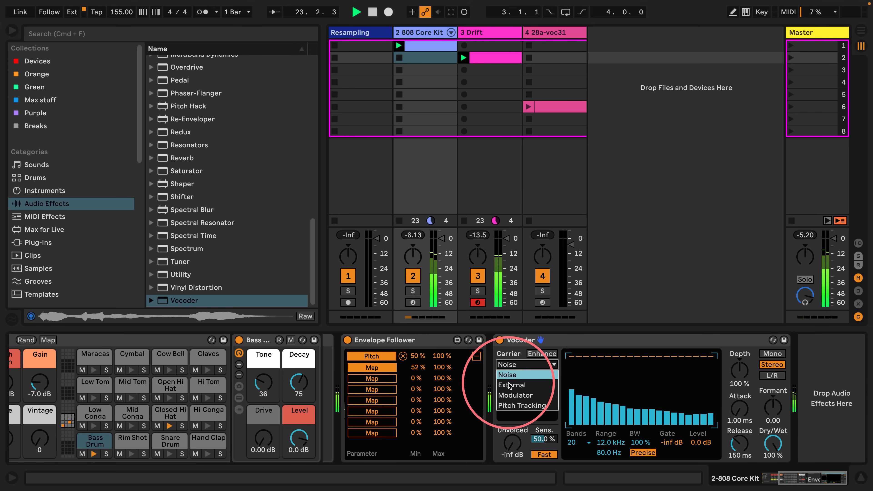
left_click(511, 386)
left_click(523, 383)
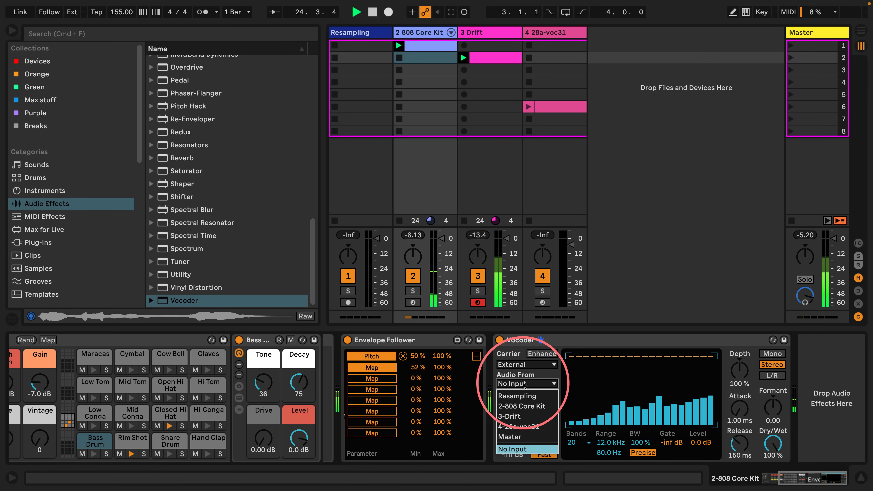
left_click(510, 416)
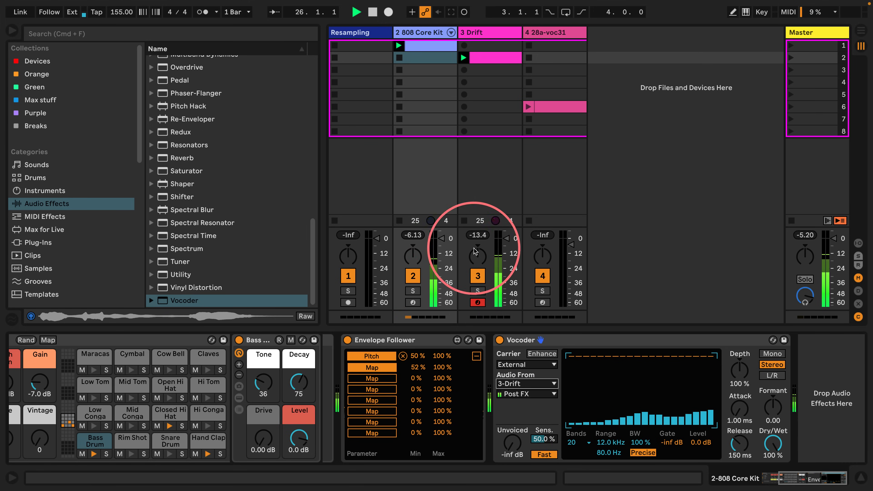
left_click(477, 275)
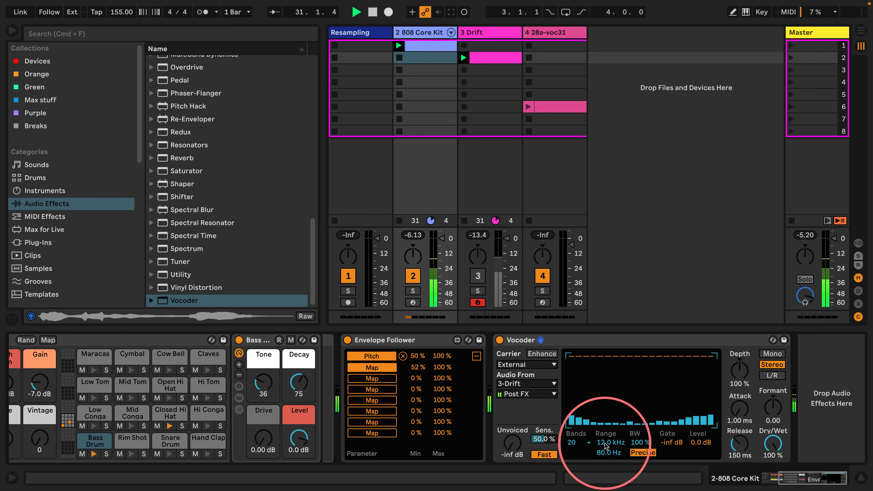
- Widen the Vocoder's Range to 20.0 Hz–18.0 kHz and lengthen its Release to 1.25 s
left_click_drag(608, 453, 608, 474)
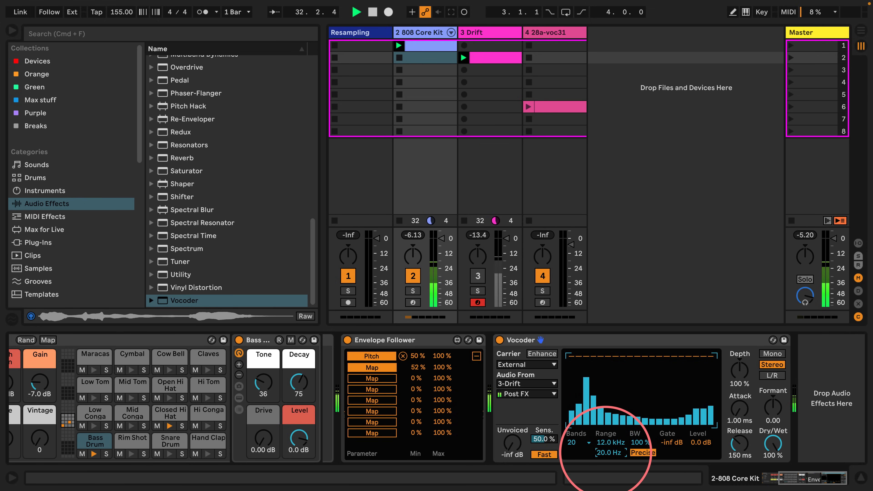
left_click_drag(611, 442, 599, 459)
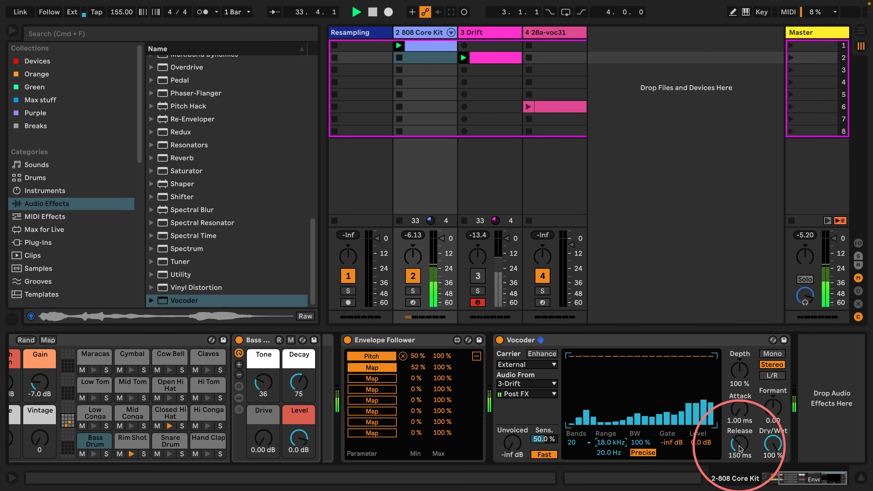
mouse_move(740, 448)
left_mouse_down()
mouse_move(739, 423)
mouse_move(739, 439)
left_mouse_up()
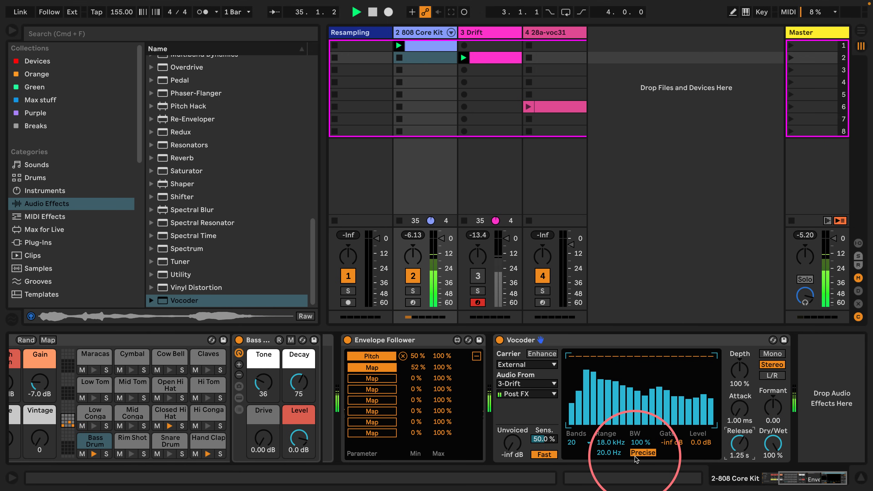
- Set the Vocoder's upper Range to 200 Hz, lower Range to 2.00 kHz, Release to 49.0 ms and Bands to 40
mouse_move(610, 442)
left_mouse_down()
mouse_move(610, 462)
mouse_move(607, 441)
left_mouse_up()
mouse_move(735, 438)
left_mouse_down()
mouse_move(735, 457)
mouse_move(735, 442)
left_mouse_up()
left_click_drag(606, 442, 603, 453)
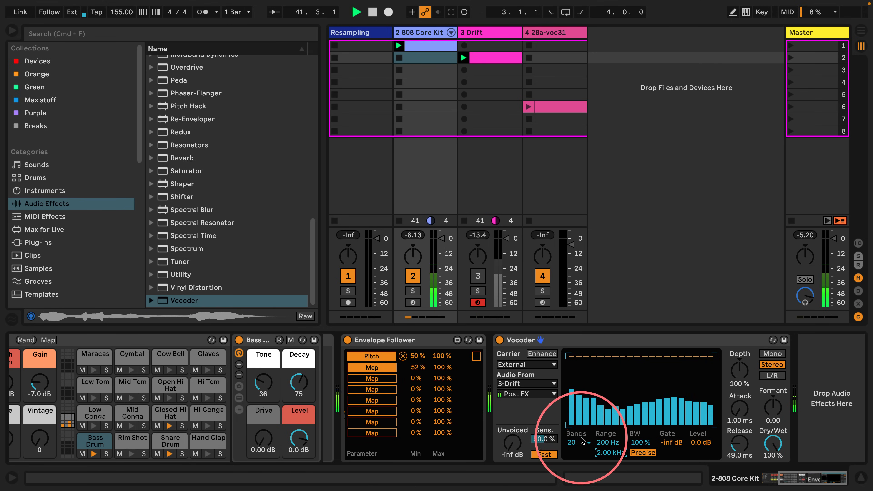
left_click(588, 442)
left_click(577, 451)
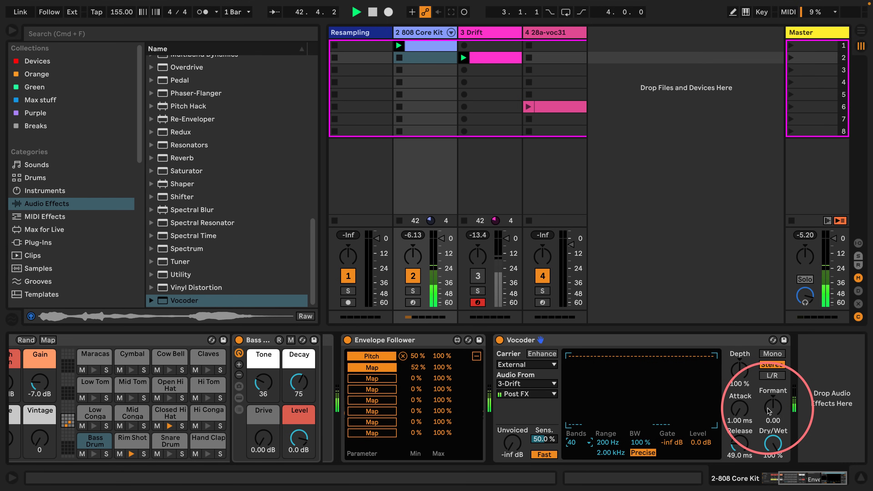
- Try the Vocoder's Formant at 14.0, and map the Envelope Follower's third slot to it with a 50% minimum
left_click_drag(772, 410, 772, 413)
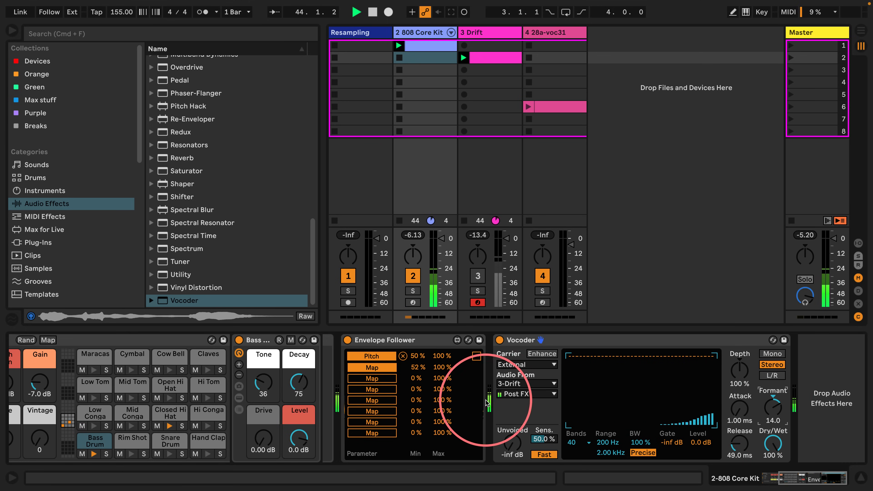
left_click(372, 378)
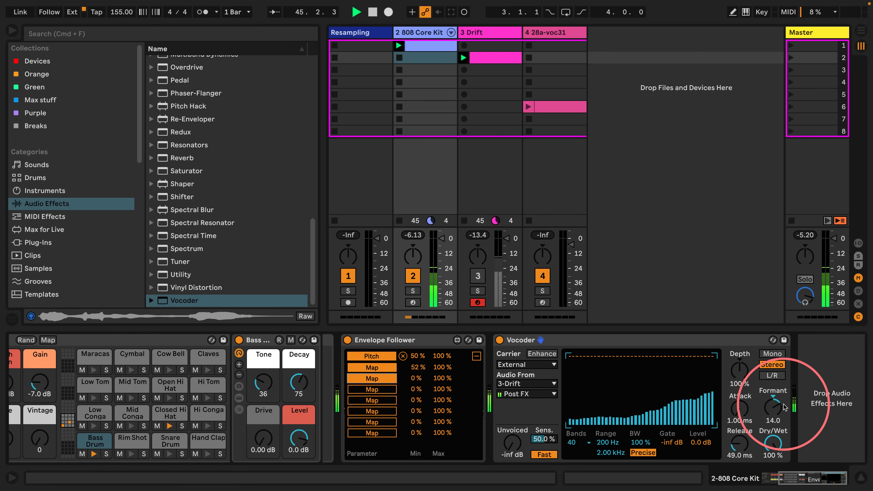
left_click(772, 407)
left_click(416, 377)
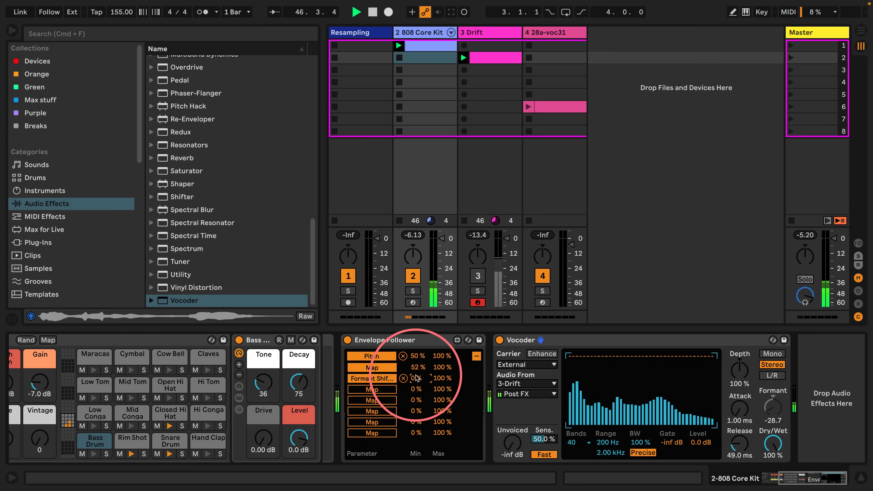
type("50")
key("Return")
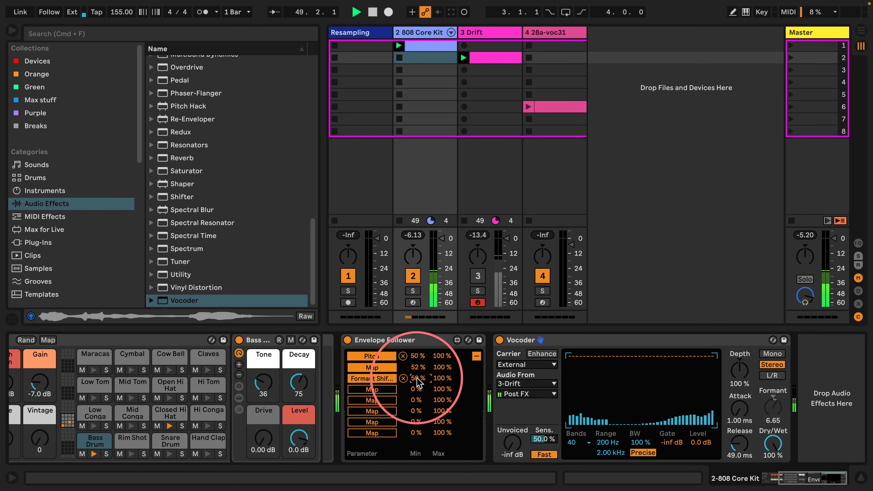
- Reduce the Vocoder's Bands to 12
left_click(572, 442)
left_click(579, 358)
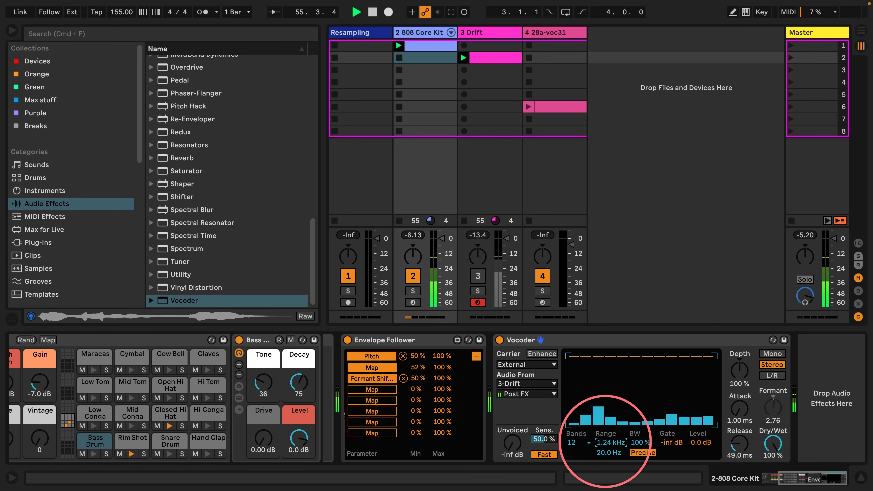
- Raise the Vocoder's upper Range to 6.73 kHz, switch its filter mode to Retro, and set its Release to 175 ms
left_click_drag(738, 451, 739, 445)
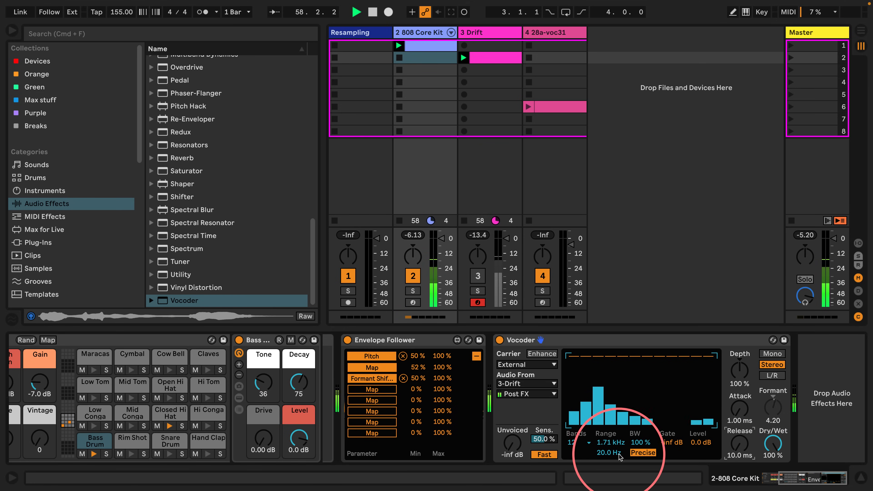
left_click_drag(609, 454, 606, 439)
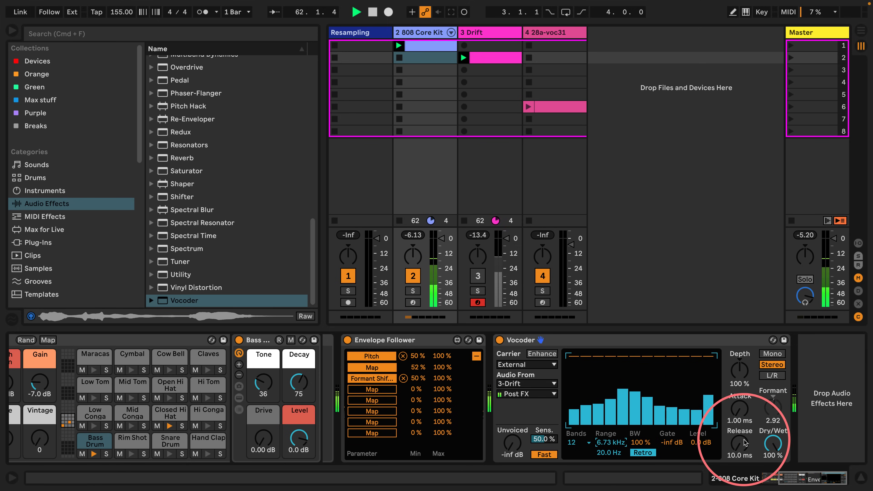
left_click_drag(743, 444, 743, 440)
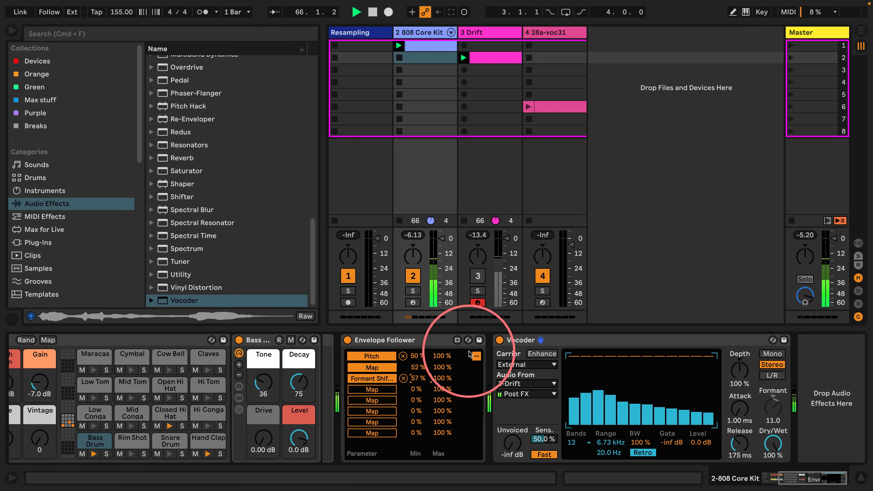
- In the Envelope Follower, set the Formant mapping's minimum to 57%, Gain to 3.3 dB and Fall to 29.1%
left_click(475, 356)
mouse_move(360, 443)
left_mouse_down()
mouse_move(364, 433)
mouse_move(365, 442)
left_mouse_up()
left_click_drag(425, 446, 425, 437)
left_click_drag(363, 435, 364, 439)
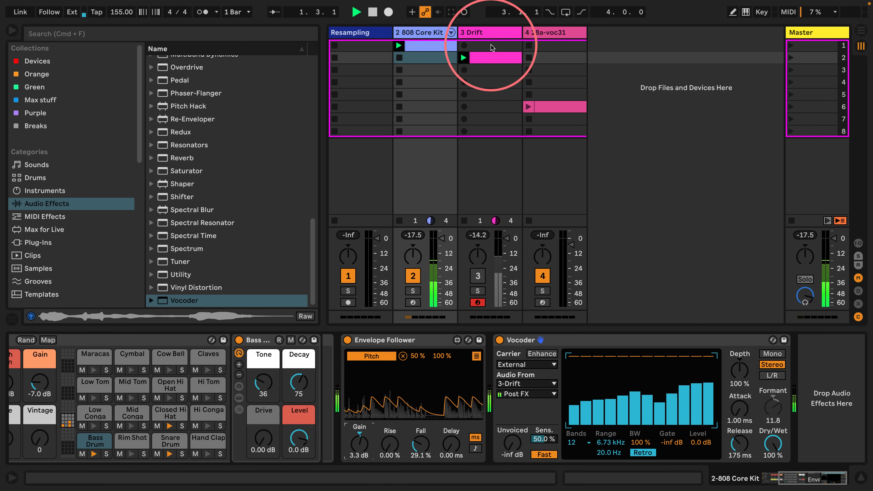
- Switch the Drift track's Arpeggiator to Free timing and set its Rate to 12.0 ms
left_click(492, 47)
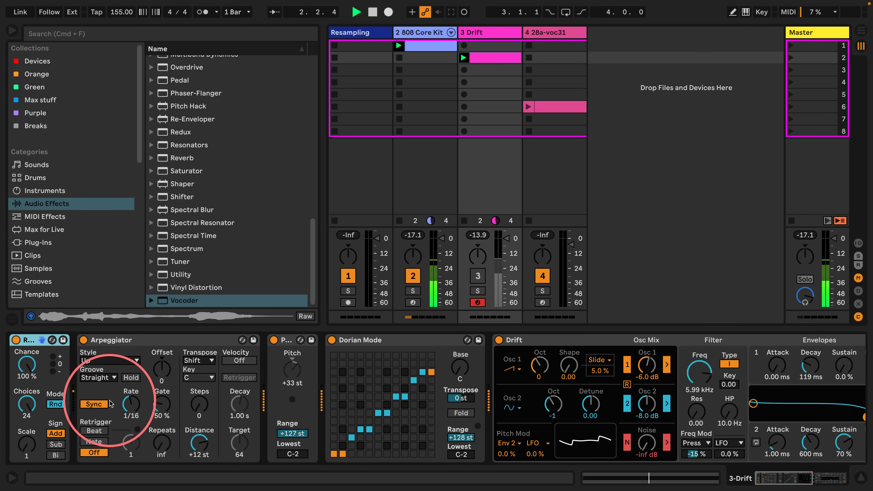
left_click_drag(130, 405, 131, 403)
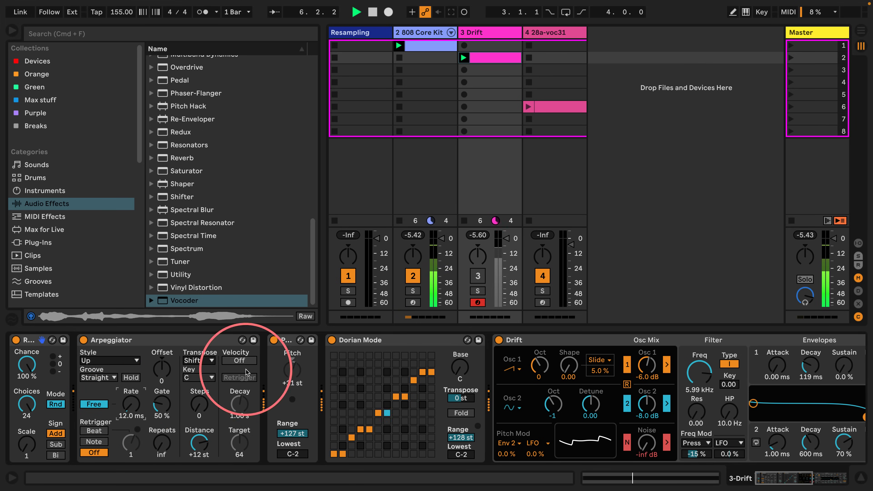
- On the 808 Core Kit track, set the Envelope Follower's Fall to 13.4% and Gain to 8.6 dB
left_click(422, 32)
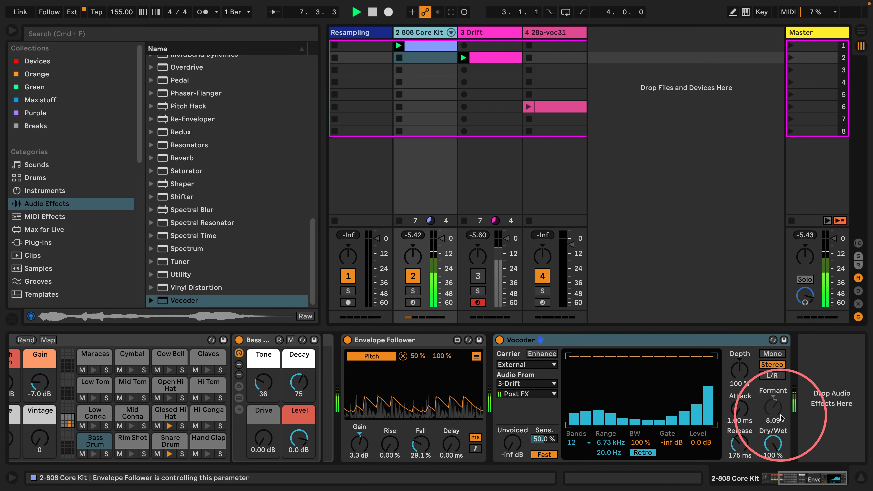
left_click_drag(413, 445, 412, 455)
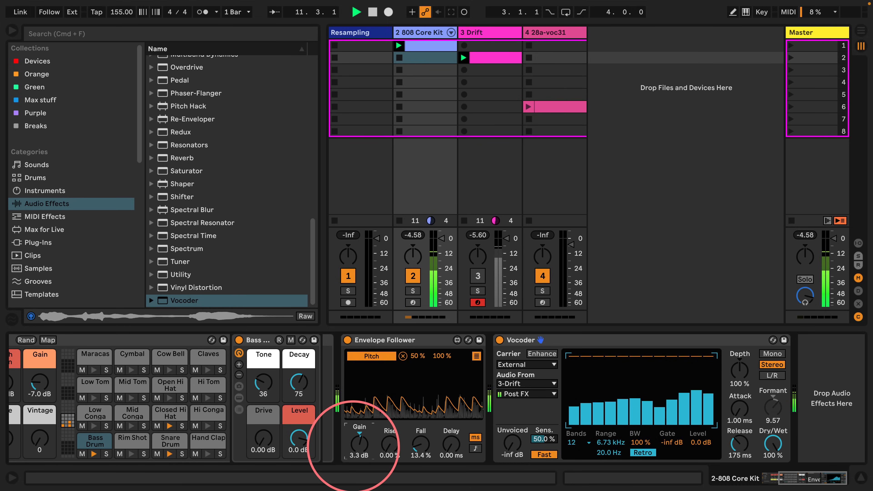
left_click_drag(354, 447, 353, 441)
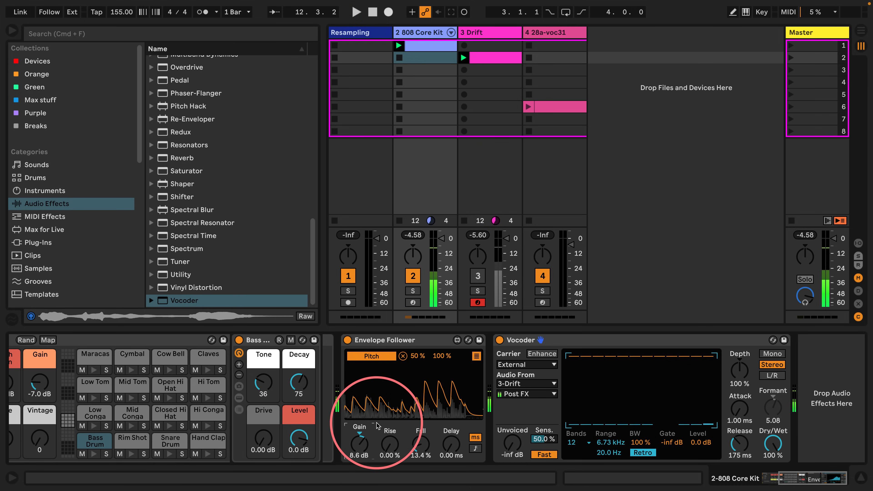
- Play the set, adjust the Vocoder's BW to 67.9% and Release to 127 ms, then stop playback
key("space")
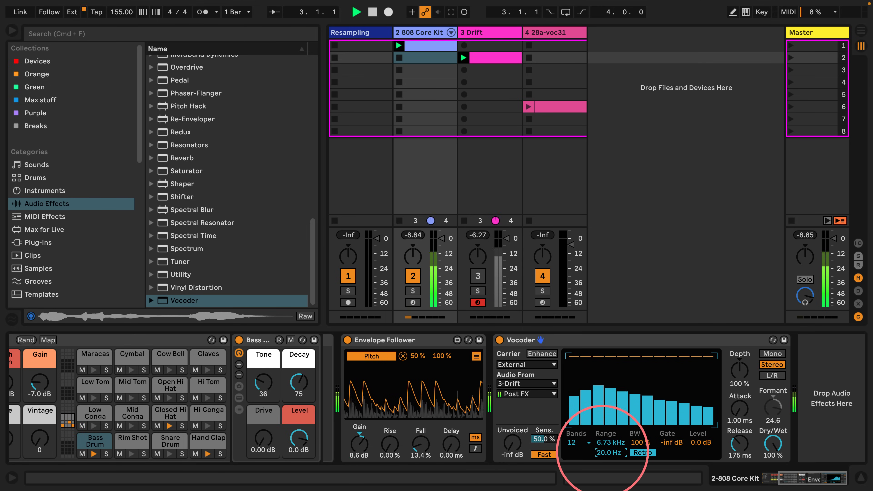
left_click_drag(638, 443, 639, 430)
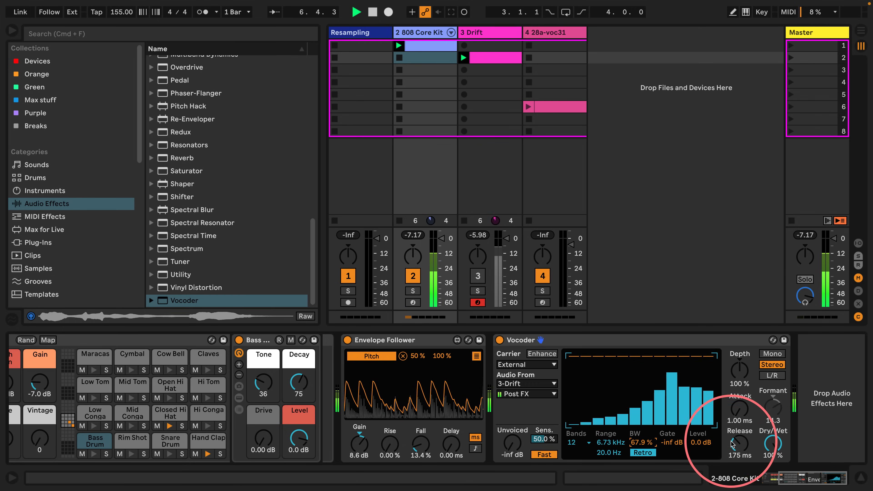
left_click_drag(740, 443, 736, 440)
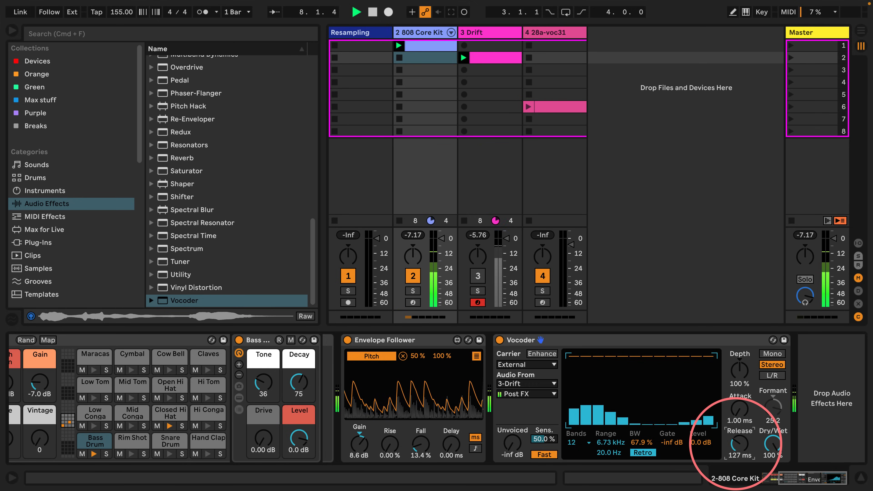
key("space")
- Insert Beat Repeat before the Envelope Follower on the 808 track, set its Grid to 1/16, and start playback
scroll(239, 219, "up", 15)
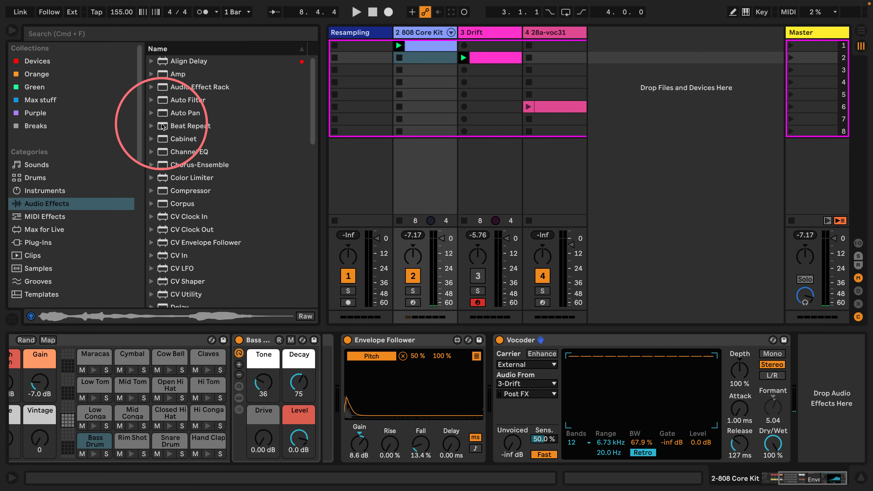
left_click_drag(191, 126, 332, 361)
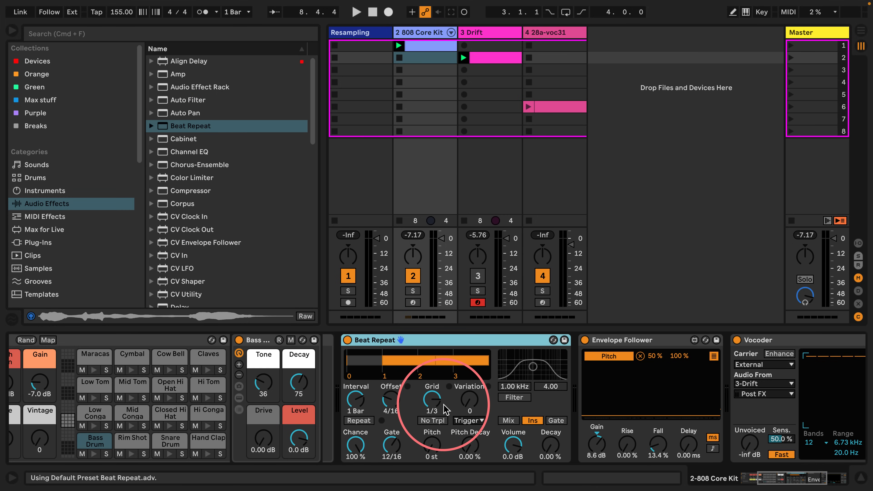
left_click_drag(431, 400, 397, 430)
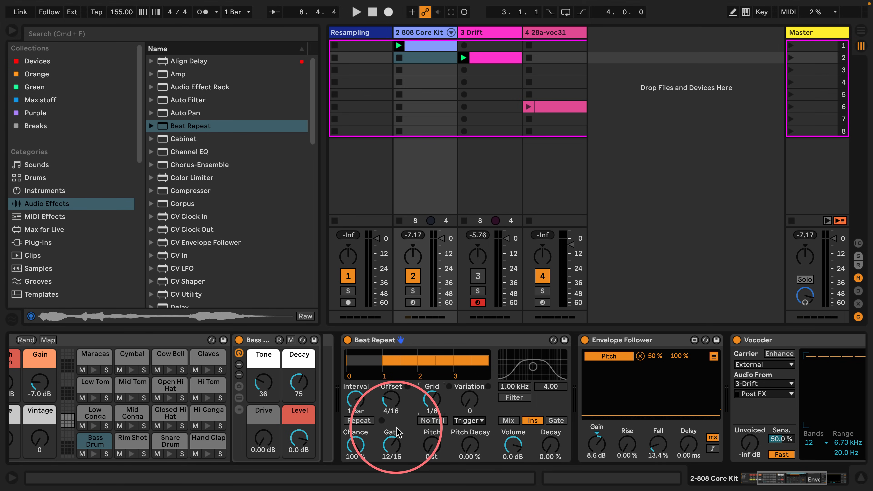
key("space")
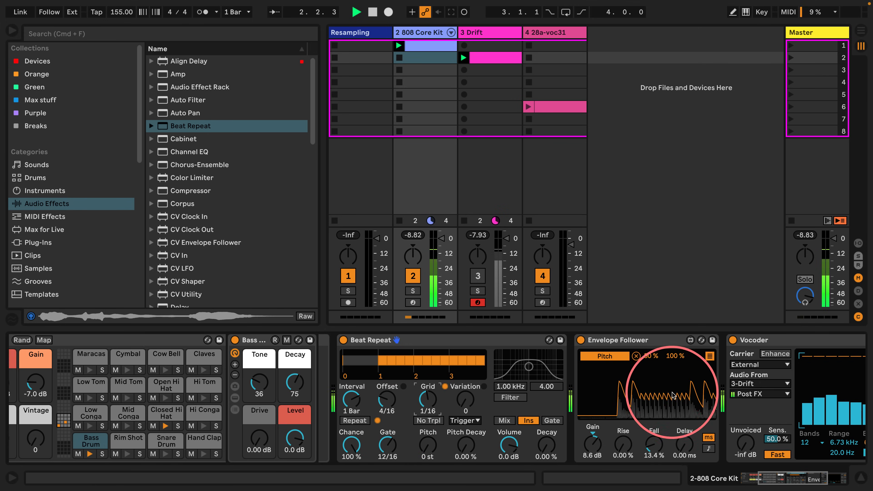
- During playback, set Beat Repeat's Grid to 1/6, Offset to 0 and Gate to 1 Bar
scroll(629, 355, "right", 5)
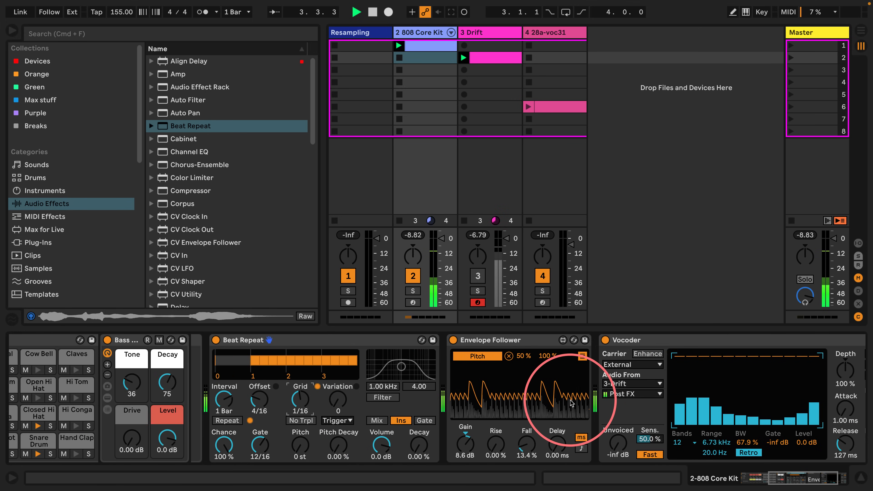
scroll(721, 406, "right", 1)
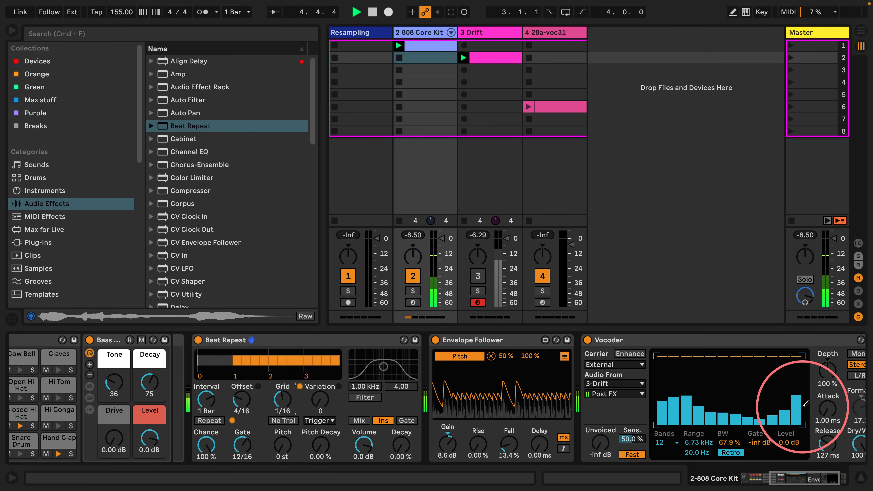
scroll(797, 412, "right", 2)
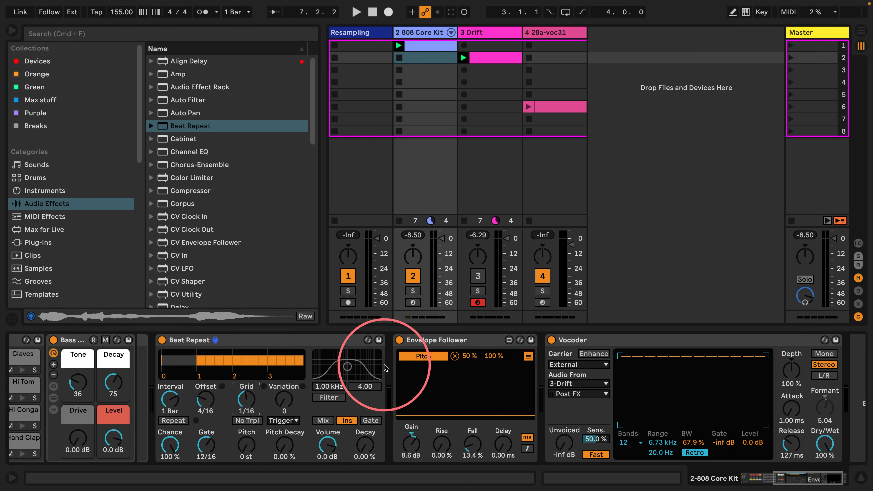
key("space")
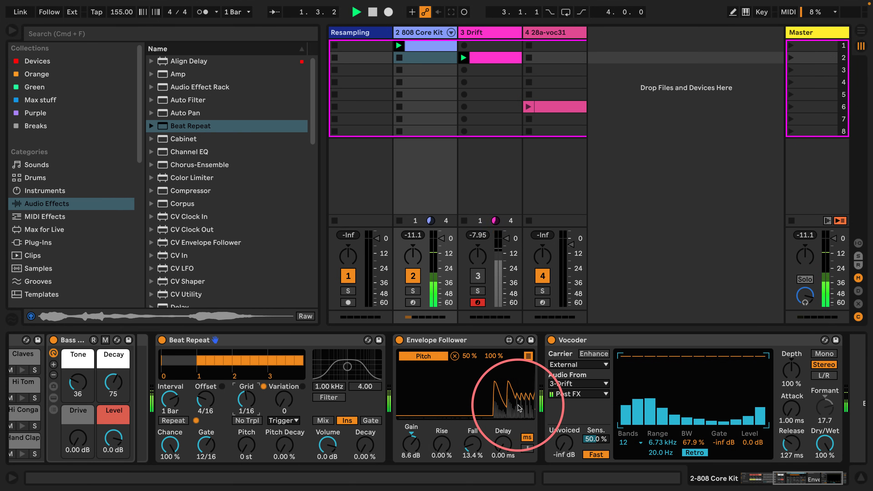
left_click_drag(242, 401, 242, 395)
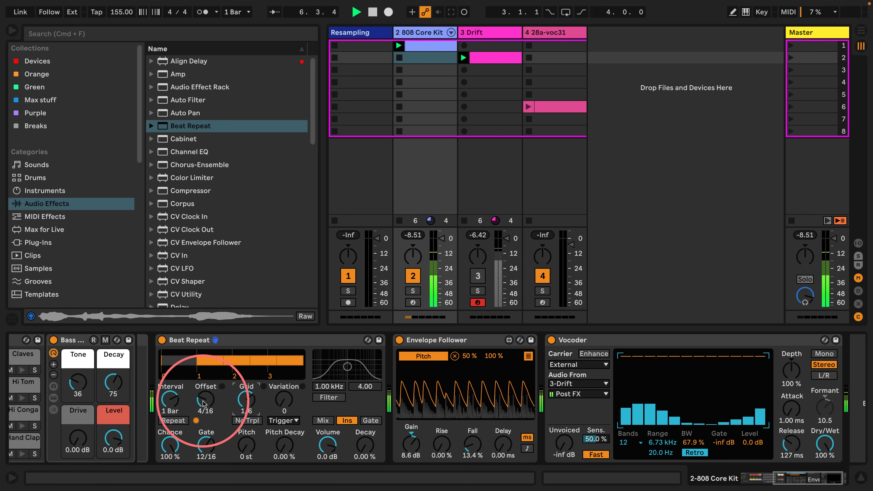
left_click_drag(206, 399, 203, 445)
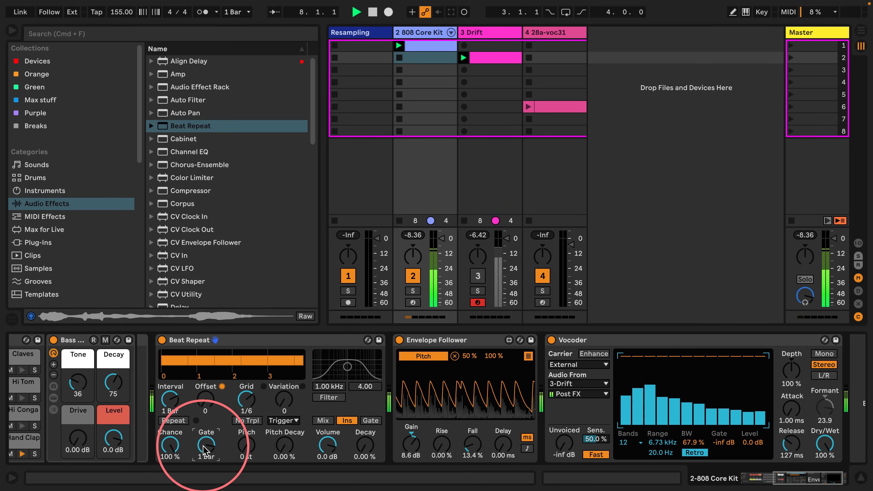
left_click_drag(203, 448, 222, 434)
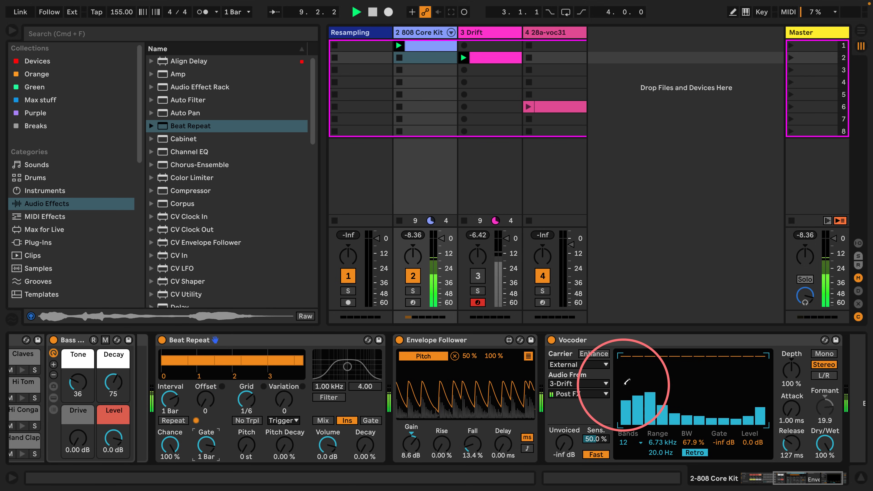
- Transpose the note in the Drift track's playing clip down two octaves to C1, and return to the track's devices
double_click(489, 55)
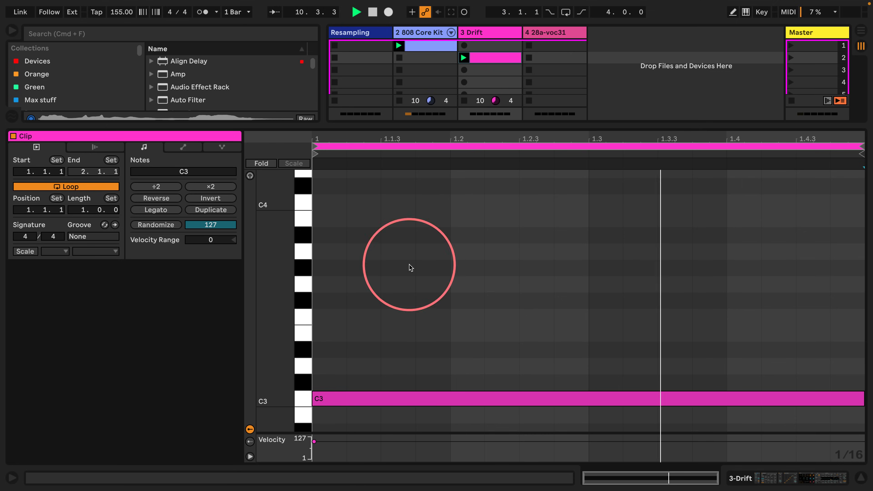
key("shift+Down")
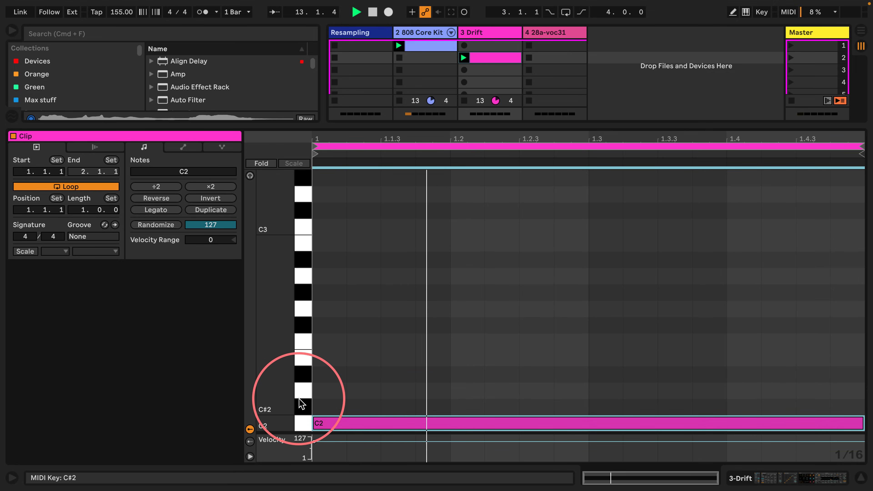
key("shift+Down")
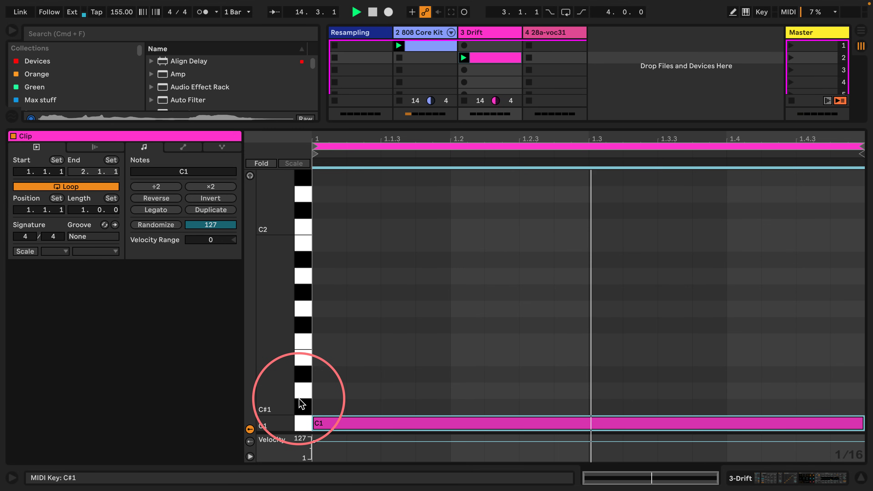
left_click(770, 477)
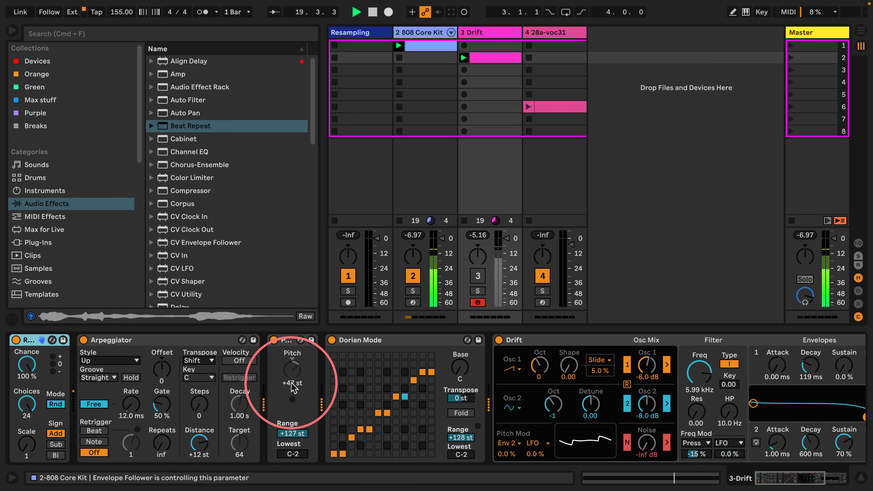
scroll(575, 360, "right", 10)
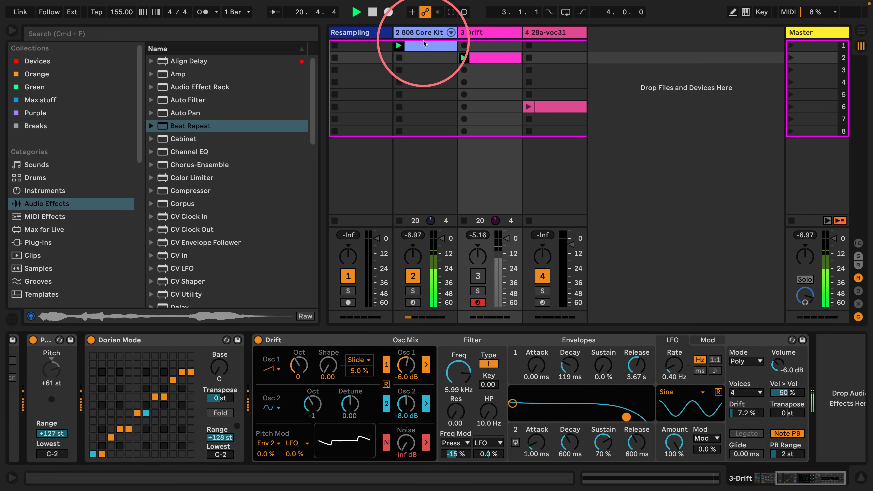
- Set the 808 track's Beat Repeat to Grid 1/4, Variation 10, variation type 1/16, and No Triplets on
left_click(425, 57)
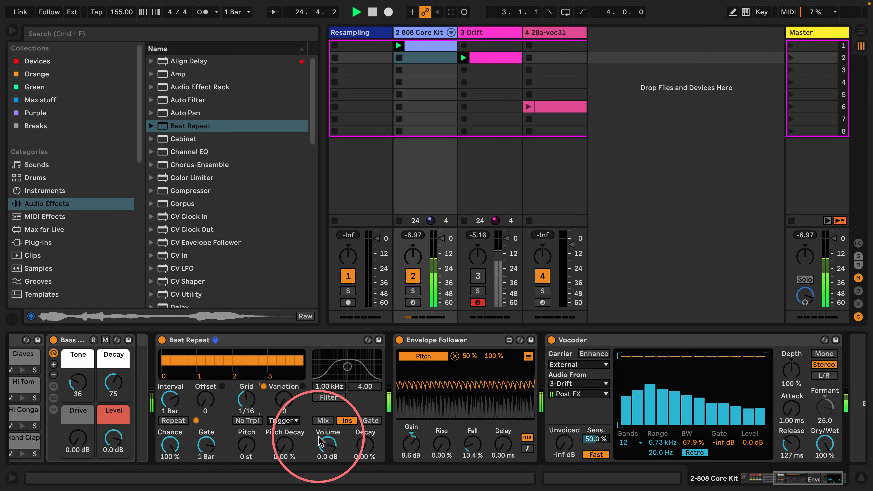
left_click(254, 420)
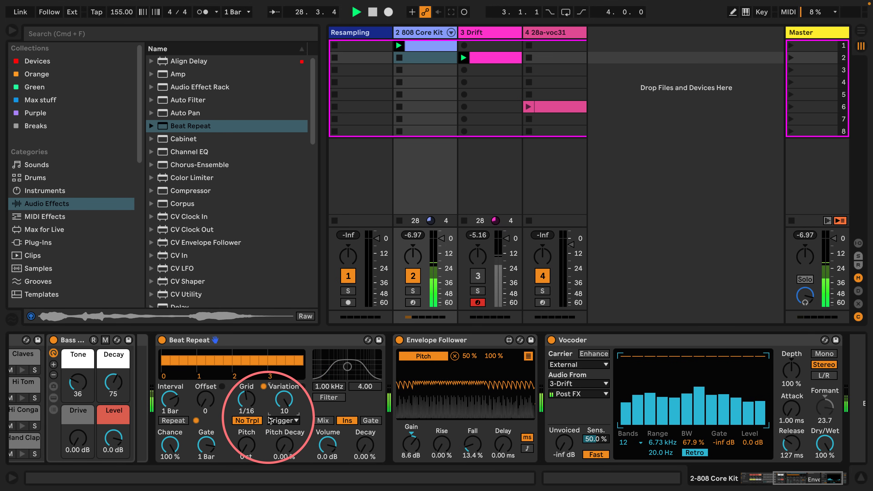
left_click(283, 420)
left_click(274, 457)
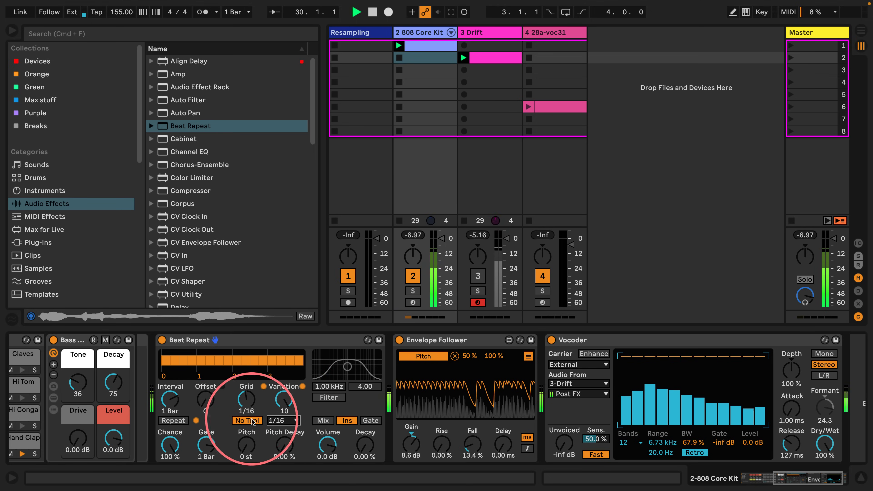
left_click_drag(246, 401, 246, 394)
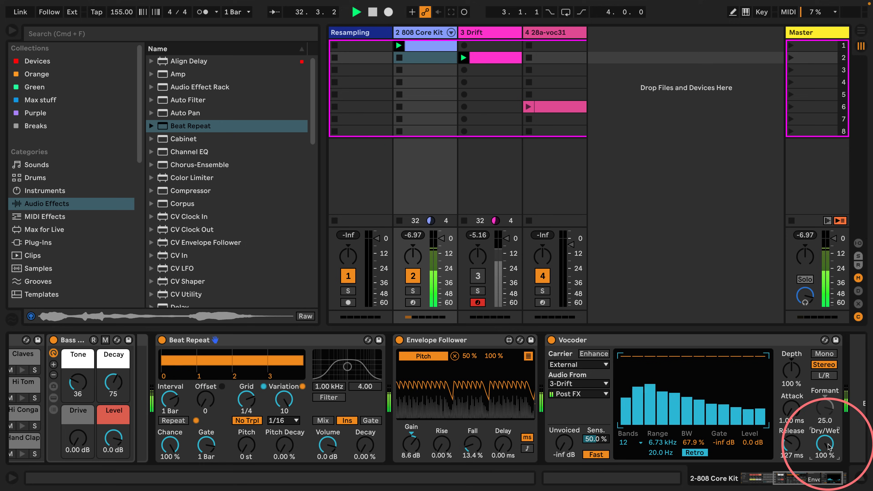
- Set the Vocoder's Dry/Wet to 50%, and switch Beat Repeat to Mix mode with its Volume at -8.3 dB
type("50")
key("Return")
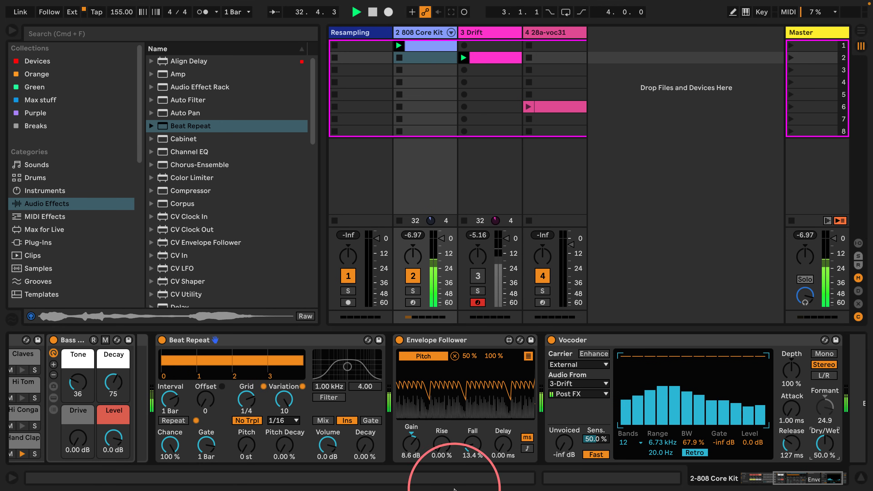
left_click(323, 420)
left_click_drag(332, 447, 326, 451)
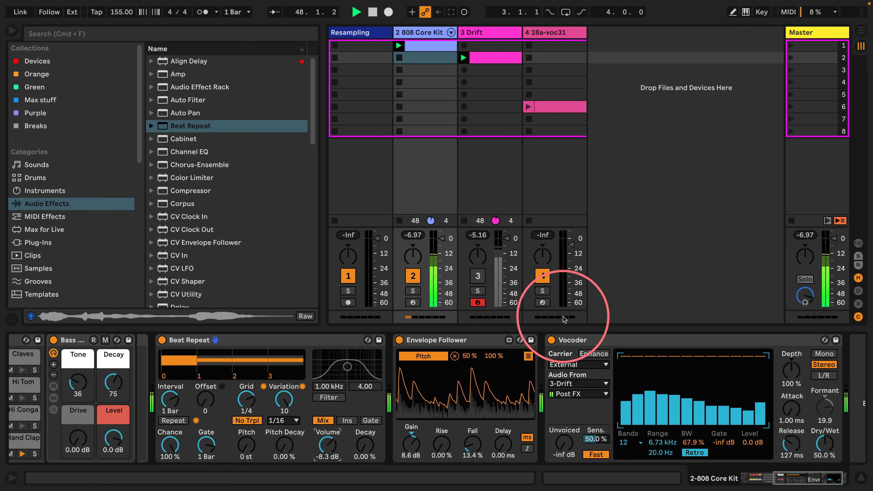
- Launch the vocal clip in scene 6 of the 28a-voc31 track
left_click(528, 107)
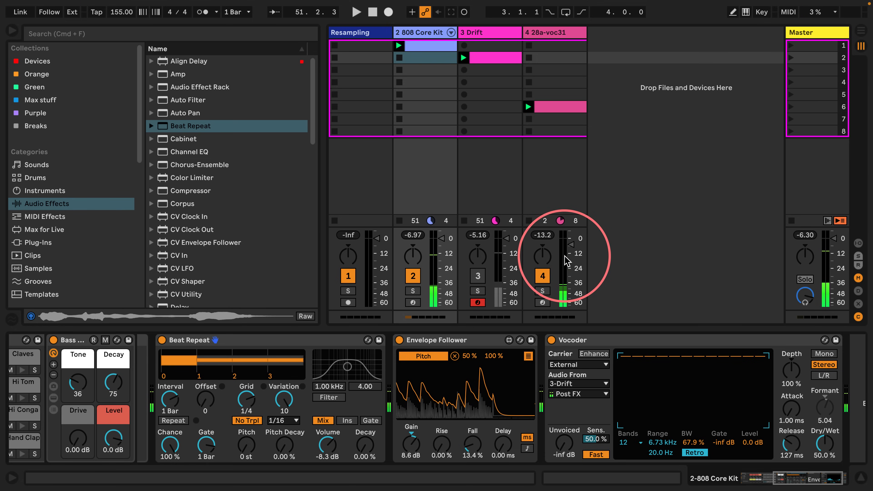
- Map the 808 track's Envelope Follower fourth slot to the sample Start of 28a-voc31, and audition the result
left_click(555, 33)
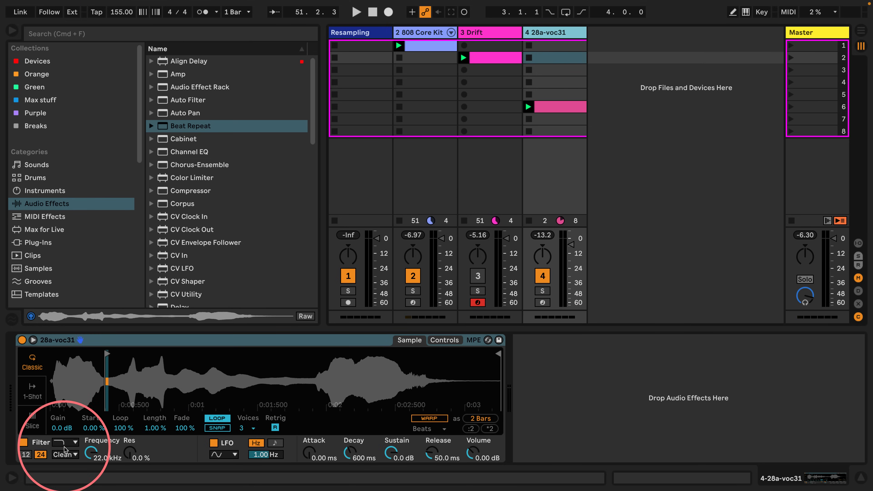
left_click(401, 32)
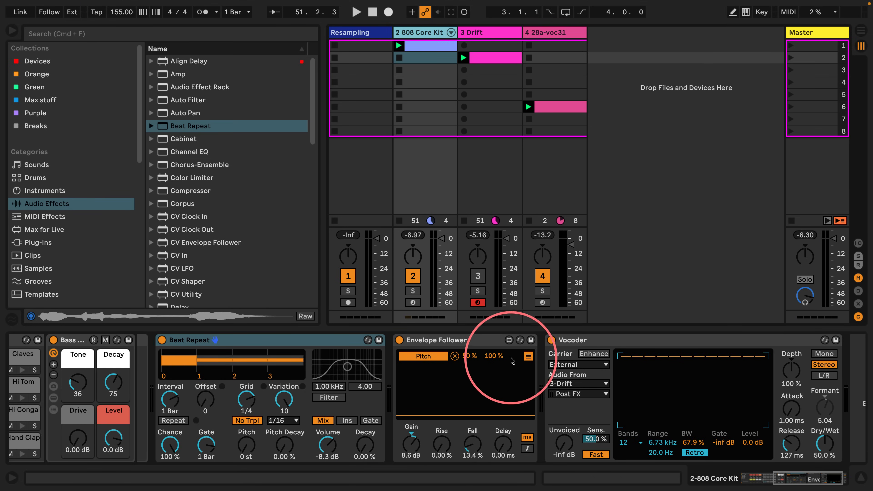
left_click(529, 355)
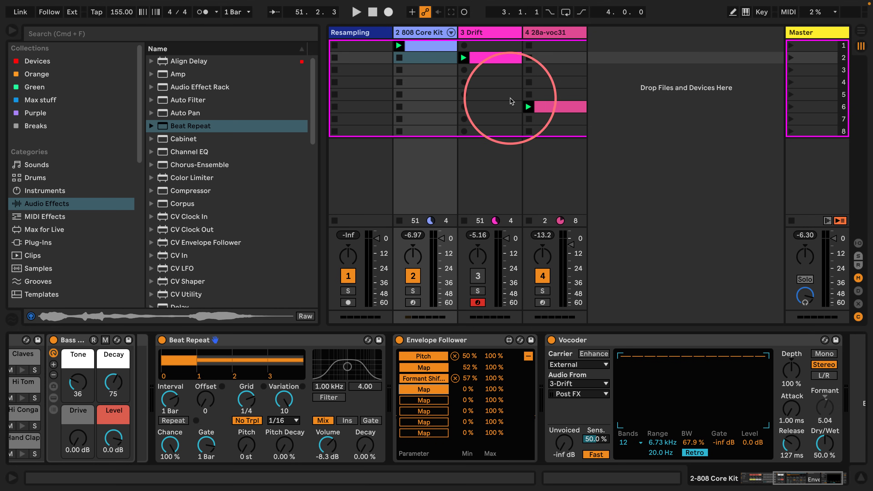
left_click(555, 33)
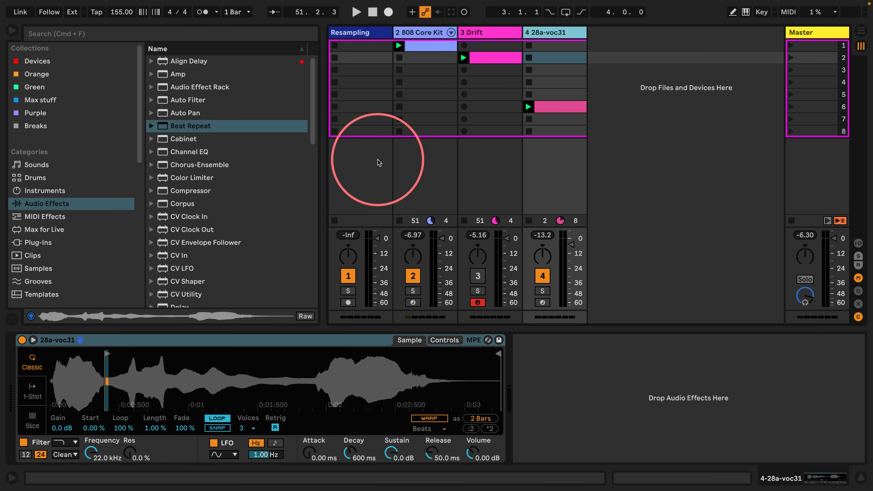
left_click(95, 429)
key("space")
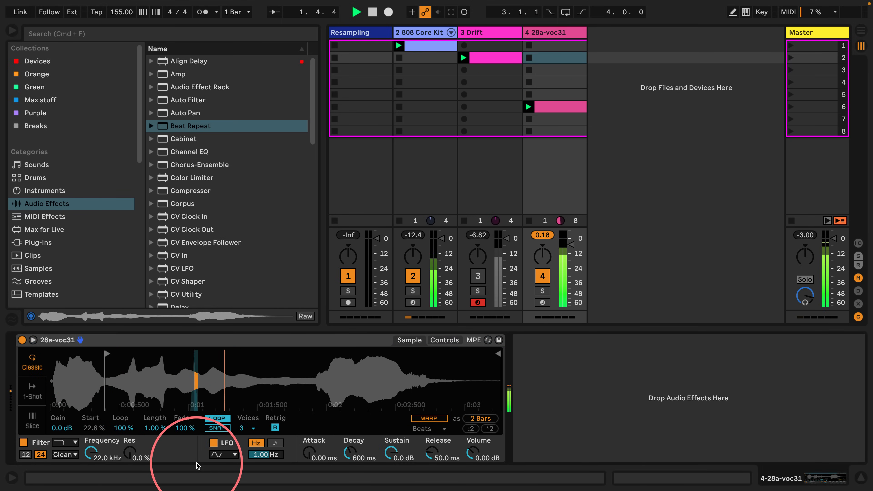
left_click(415, 37)
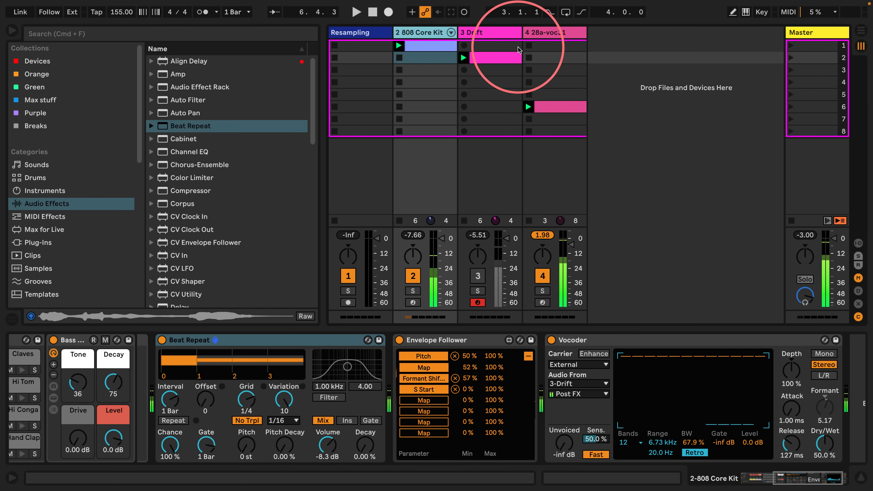
- Add a Vocoder audio effect after the sampler on the 28a-voc31 track
left_click(554, 32)
scroll(211, 195, "down", 5)
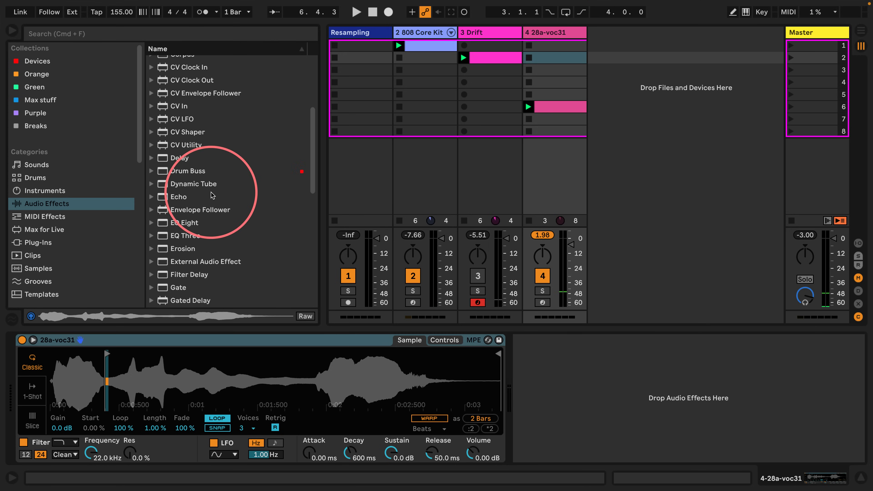
scroll(211, 195, "down", 10)
left_click_drag(161, 301, 598, 382)
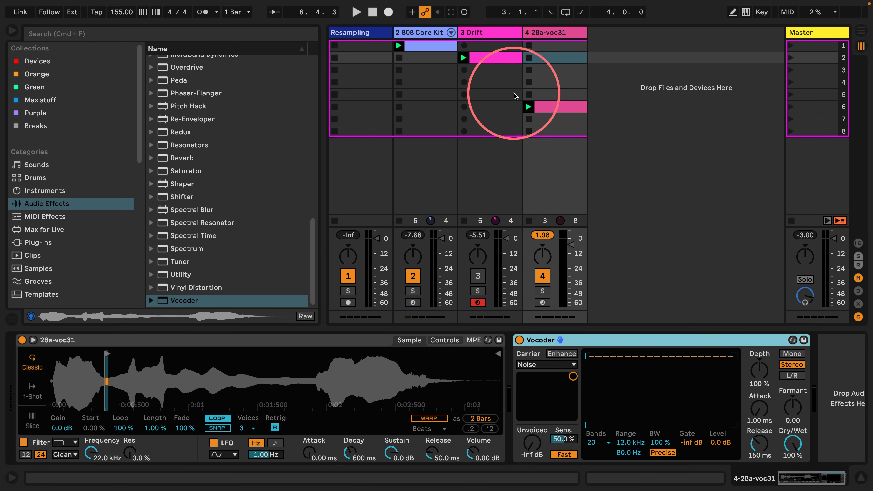
- Set the vocal track's Vocoder carrier to External, with its audio coming from 3-Drift
left_click(567, 364)
left_click(542, 384)
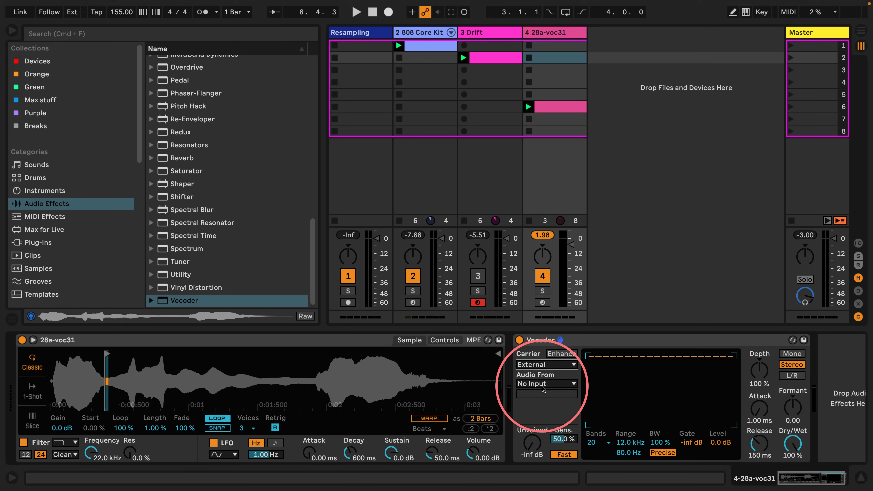
left_click(542, 385)
left_click(539, 419)
- Start playback, mute the 808 Core Kit track, and set the vocal Vocoder's Release to 12.1 ms
key("space")
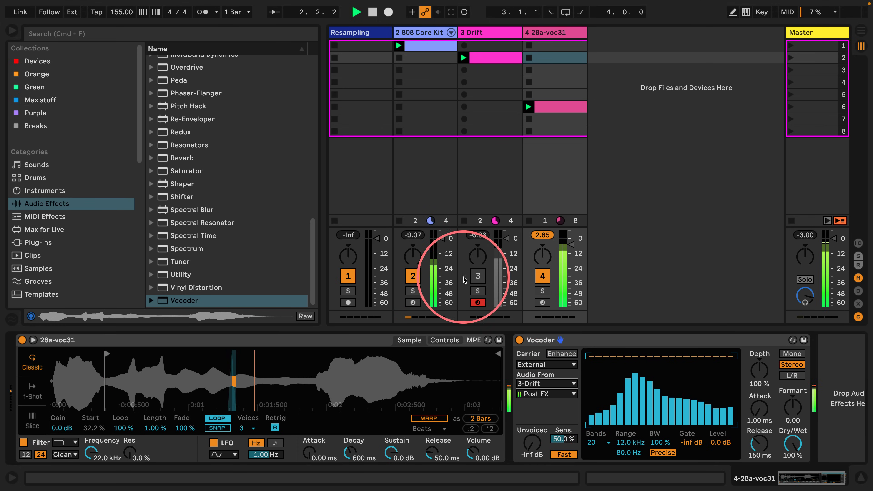
left_click(413, 276)
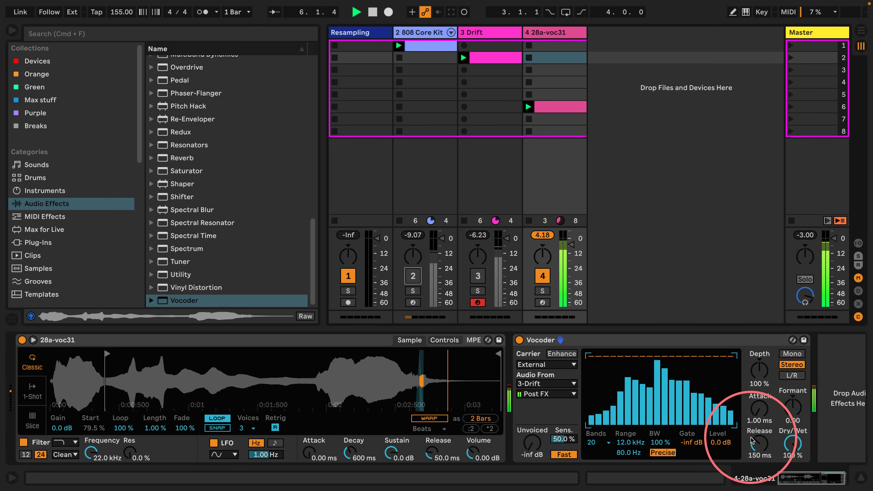
mouse_move(752, 441)
left_mouse_down()
mouse_move(752, 463)
mouse_move(755, 439)
left_mouse_up()
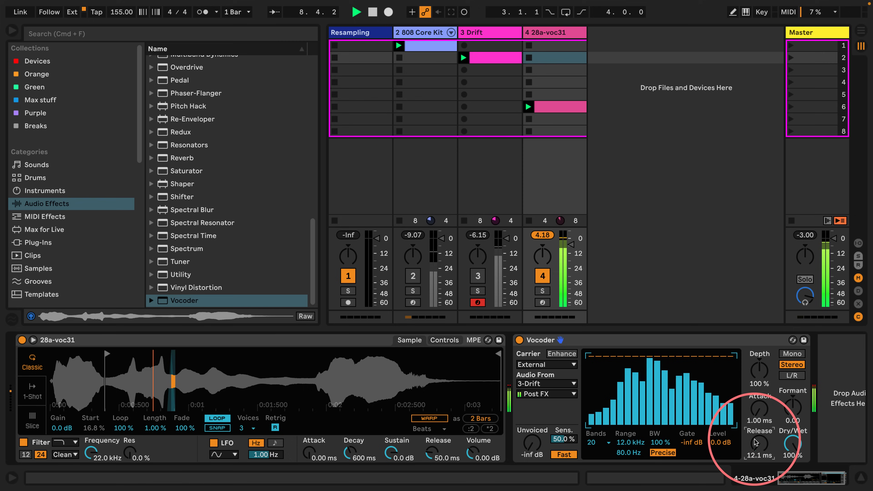
- Raise the free-running Rate of the Drift track's Arpeggiator to about 22 ms
left_click(482, 34)
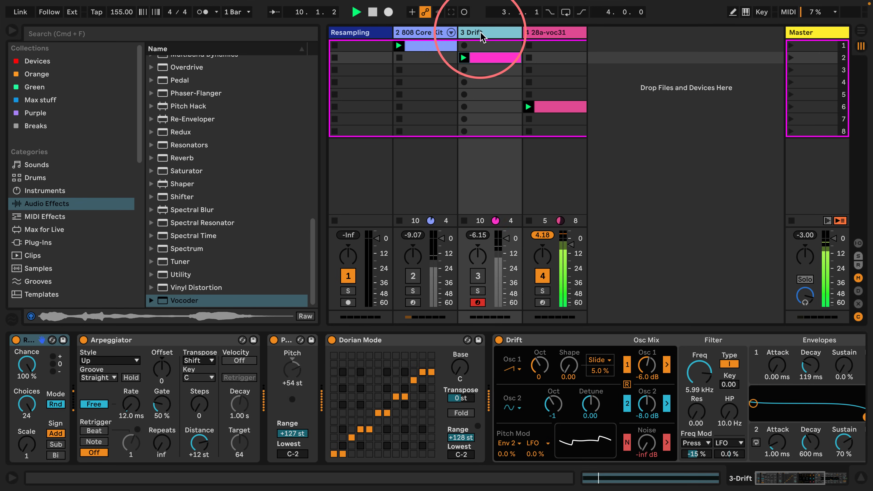
left_click_drag(130, 405, 131, 402)
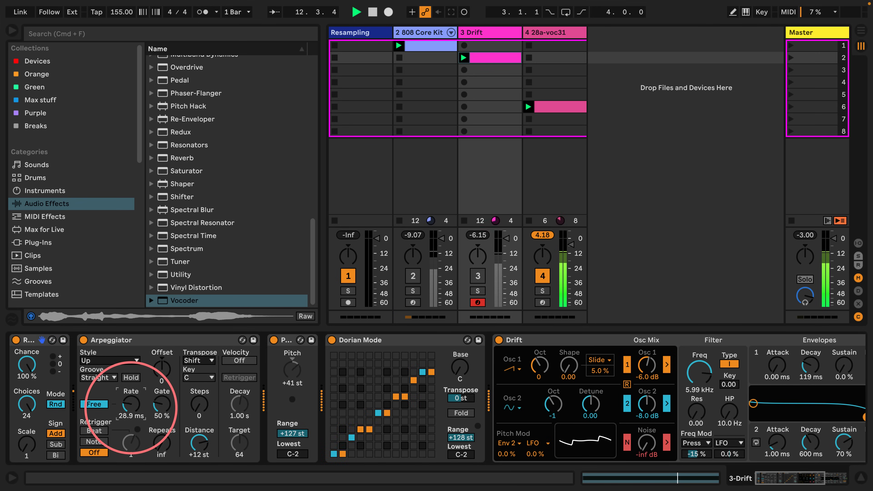
left_click_drag(132, 410, 133, 412)
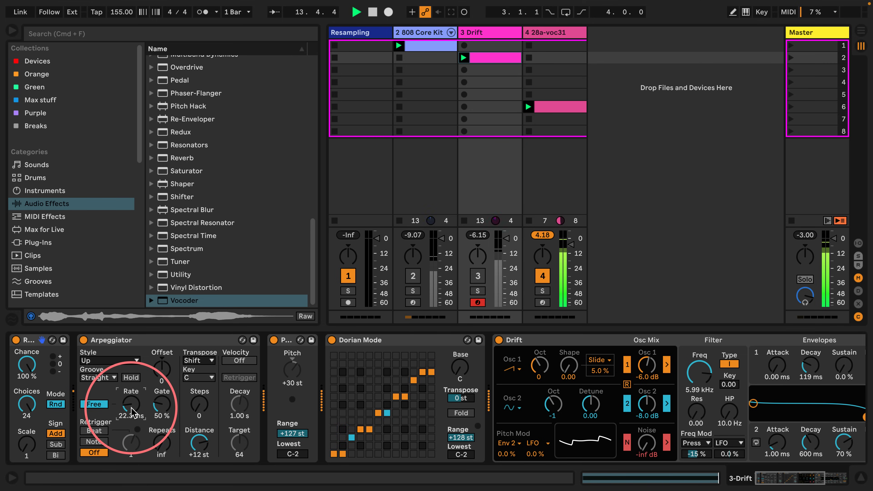
- Unmute the 808 Core Kit track to hear it with the vocoded vocal, then stop playback and show the 808 track's devices
left_click(560, 32)
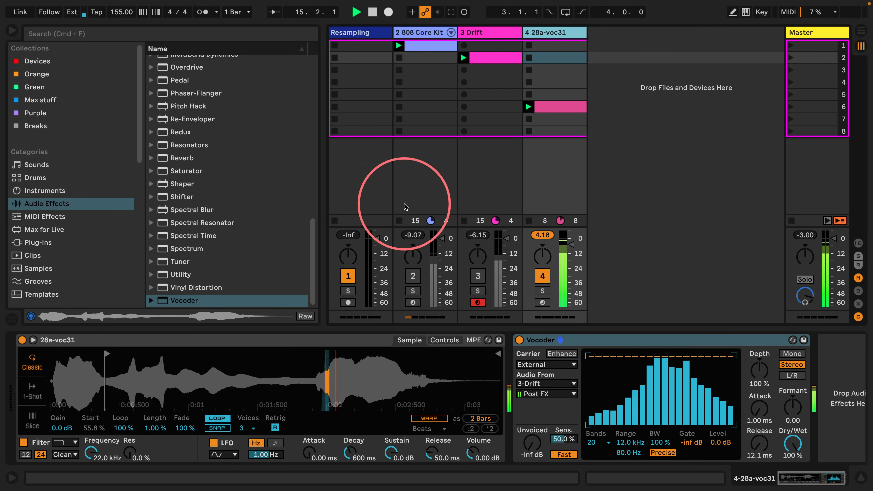
left_click(412, 276)
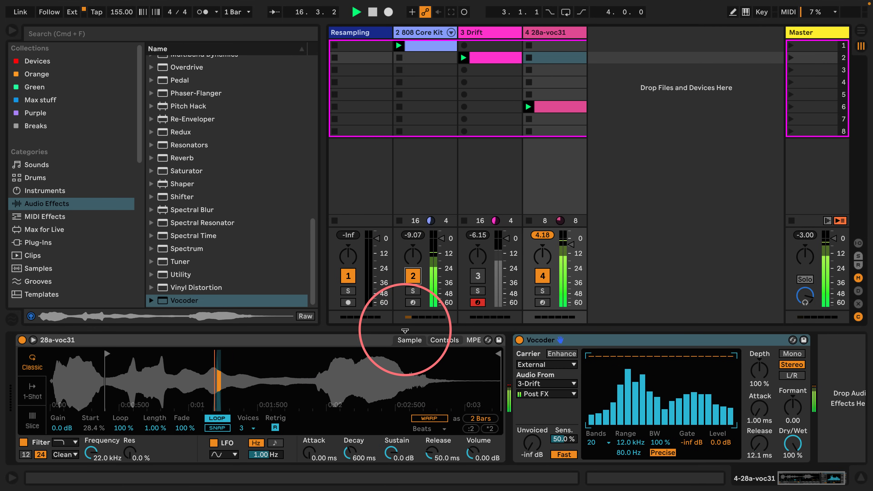
key("space")
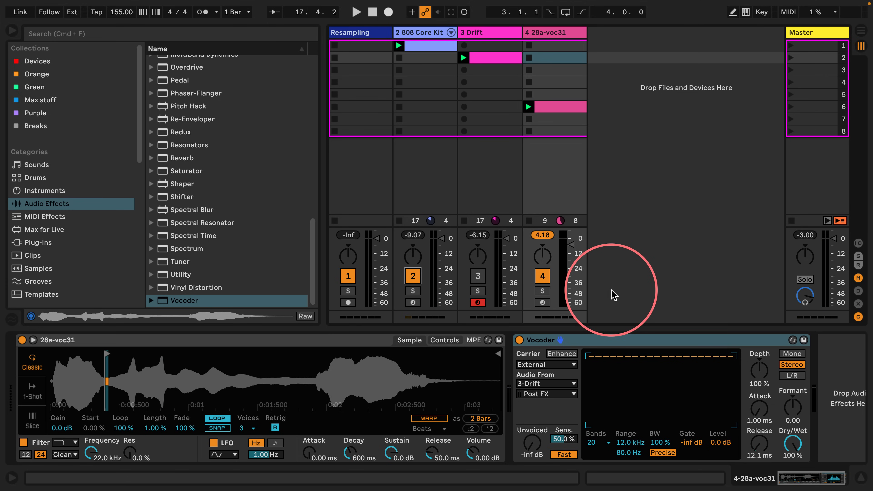
left_click(418, 33)
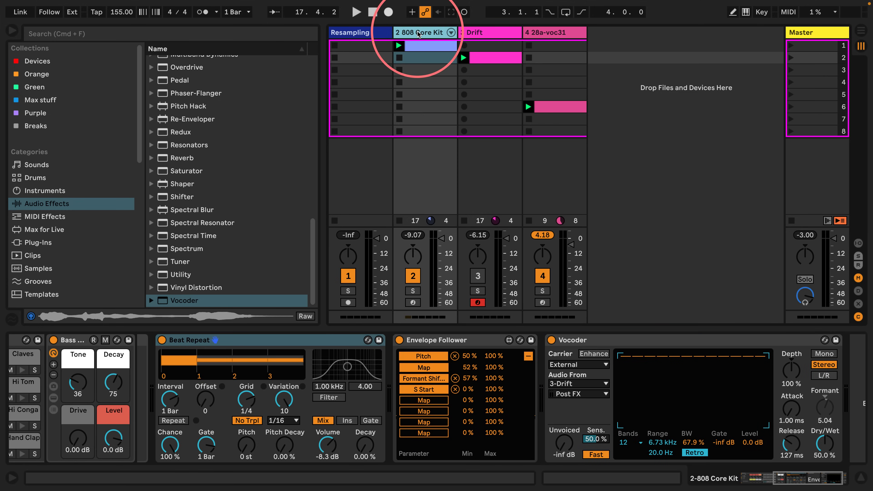